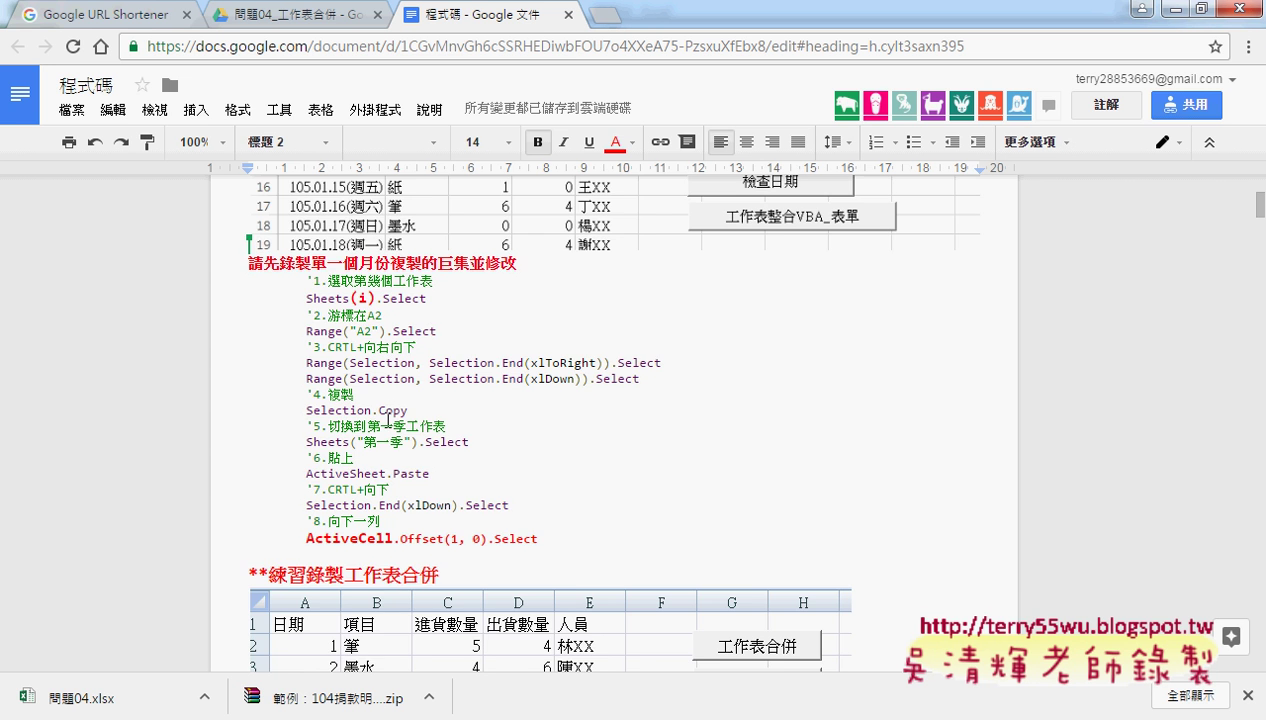
Draw a new form button over columns G to I on the 第一季 sheet.
scroll(385, 415, "down", 1)
scroll(385, 415, "down", 1)
scroll(540, 355, "down", 1)
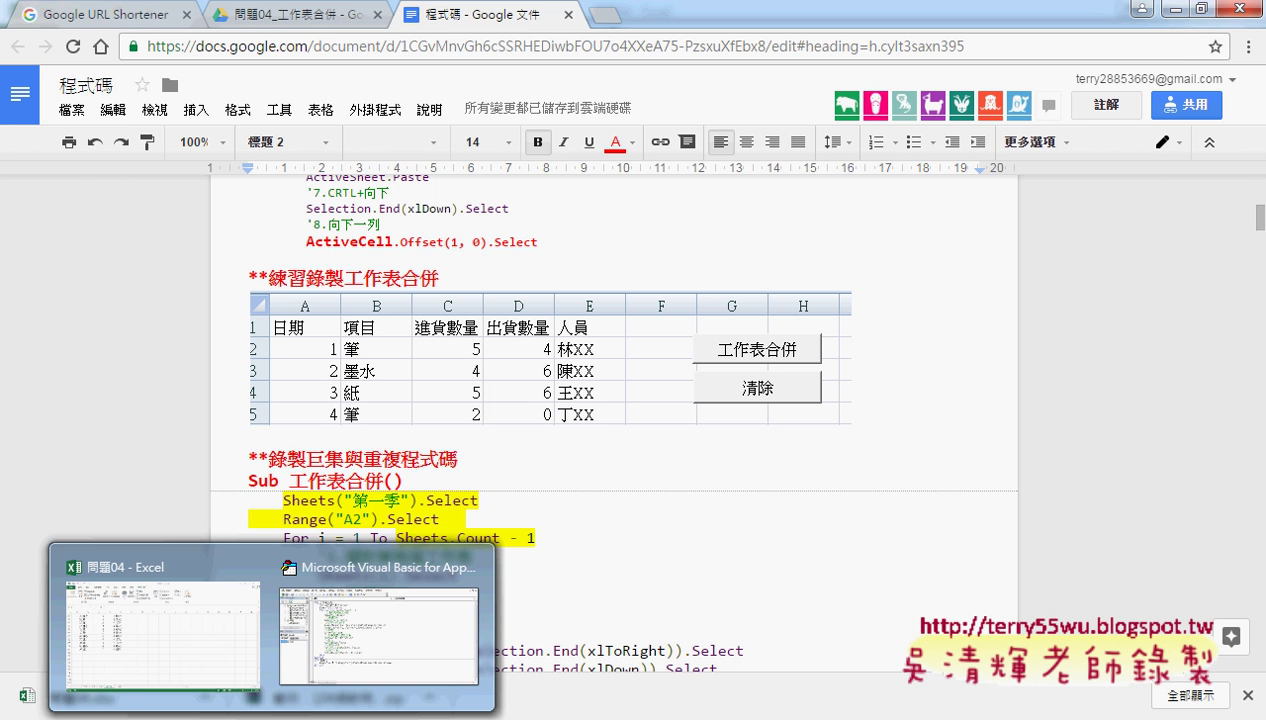
left_click(232, 668)
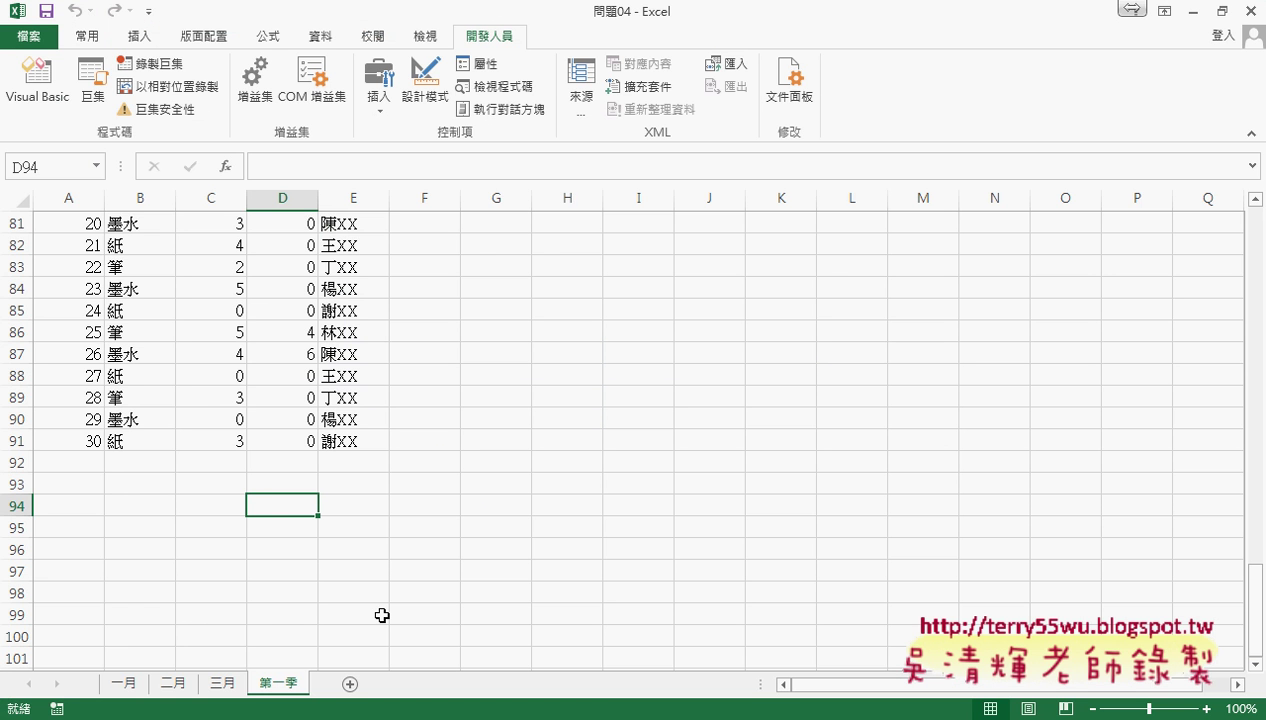
scroll(382, 615, "up", 5)
scroll(382, 615, "up", 10)
scroll(382, 615, "up", 10)
scroll(382, 615, "up", 2)
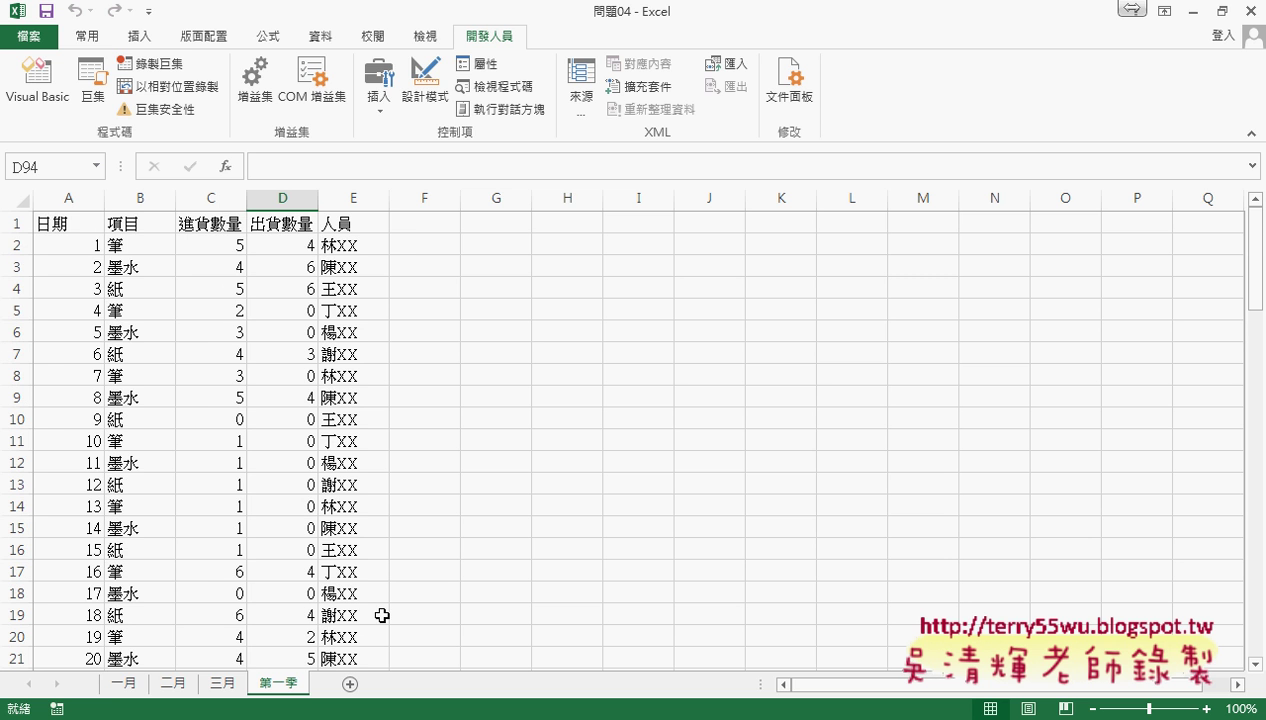
left_click(379, 80)
left_click(366, 153)
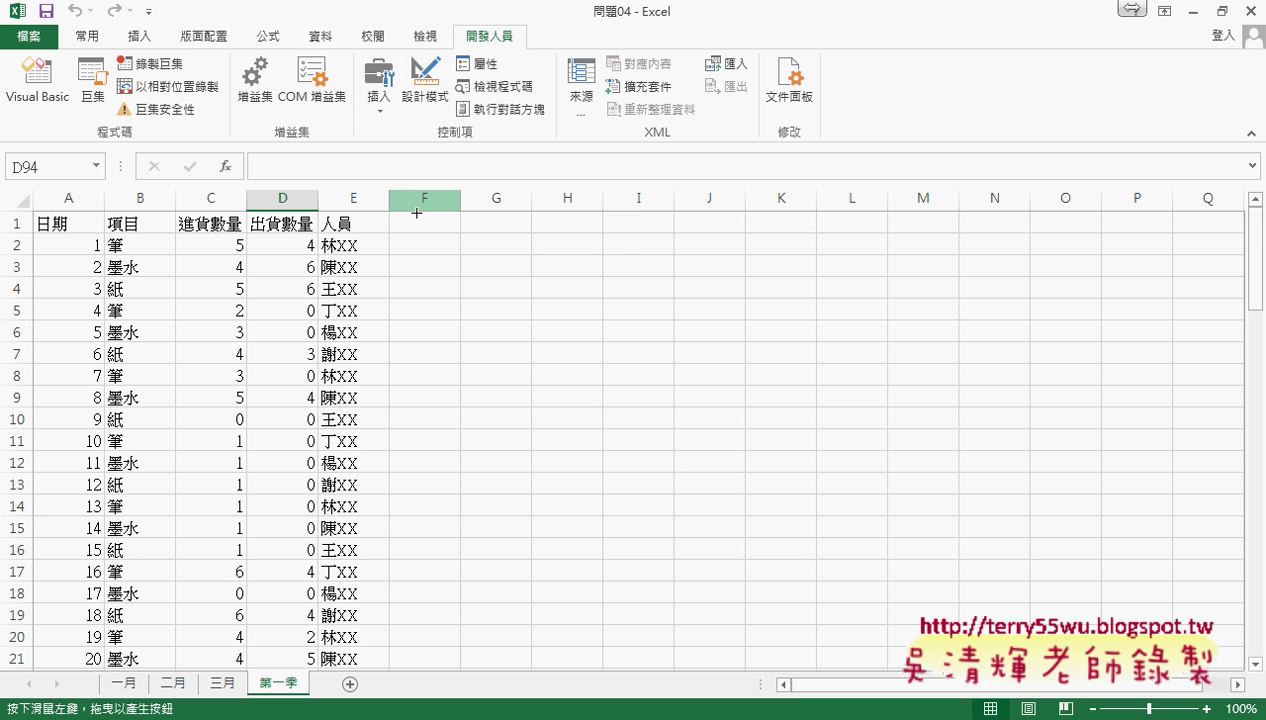
left_click_drag(472, 231, 636, 262)
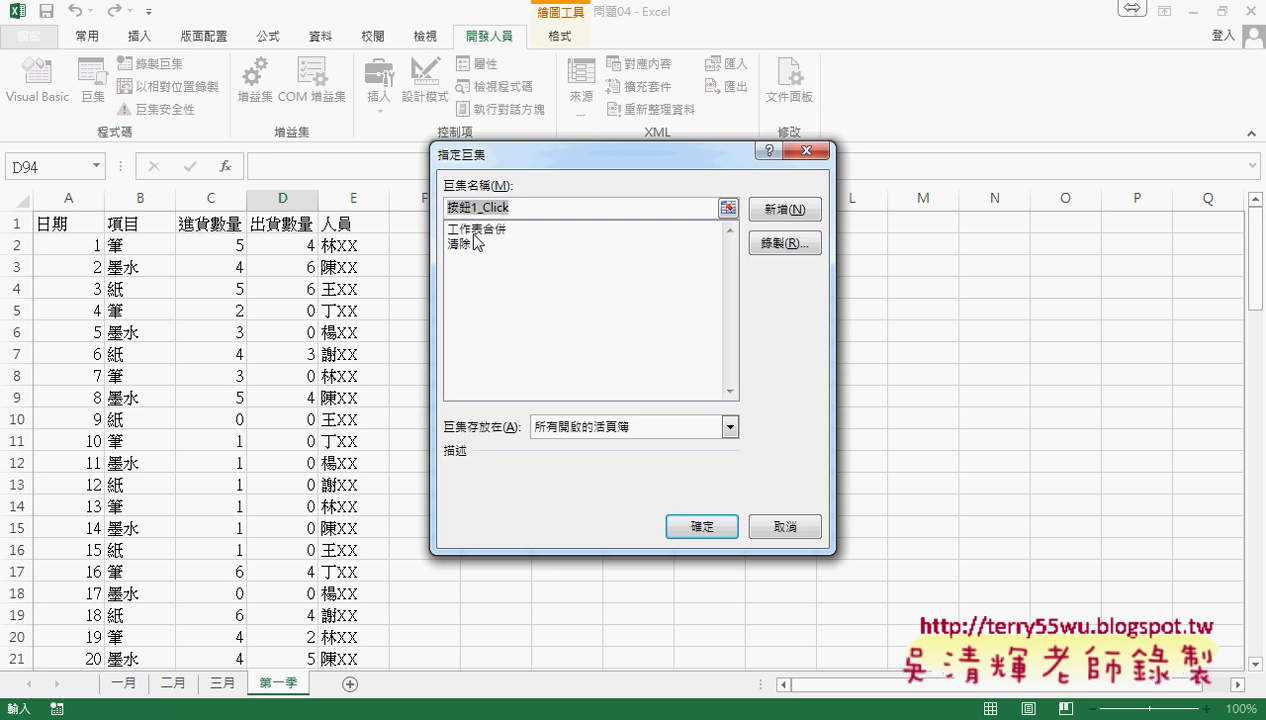
Assign the 工作表合併 macro to the button and caption it 工作表合併.
left_click(475, 229)
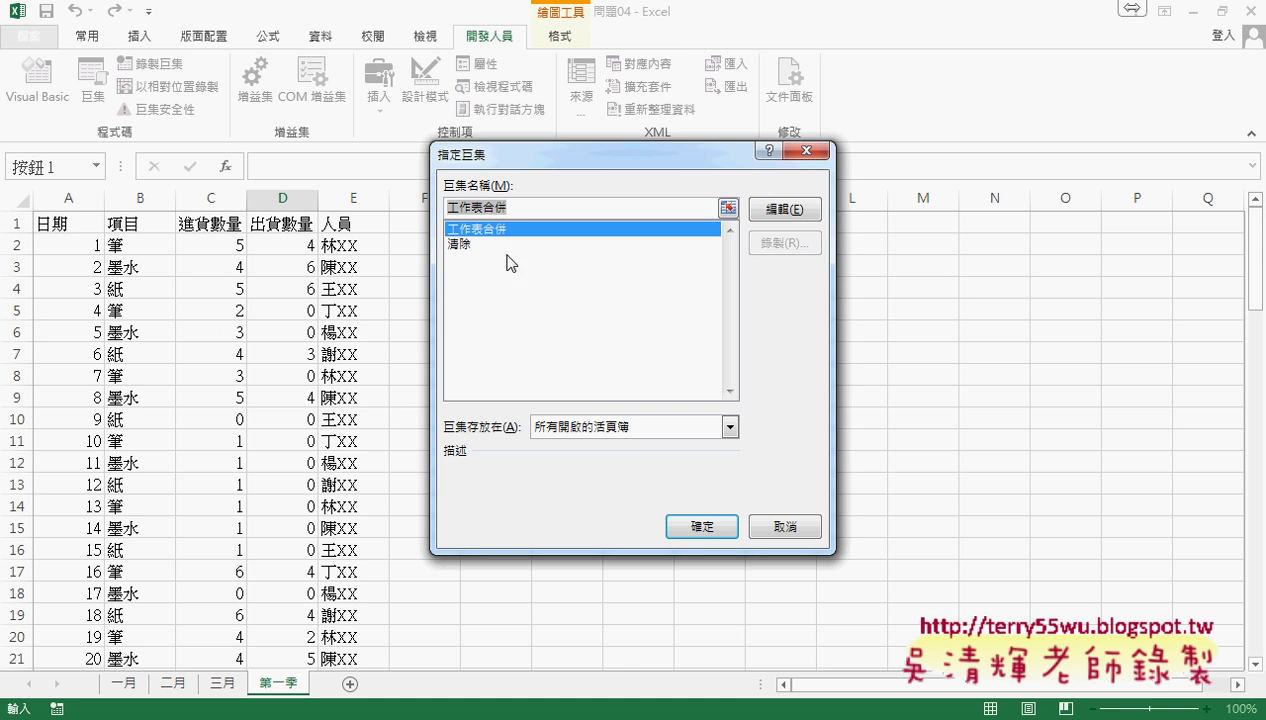
left_click(694, 532)
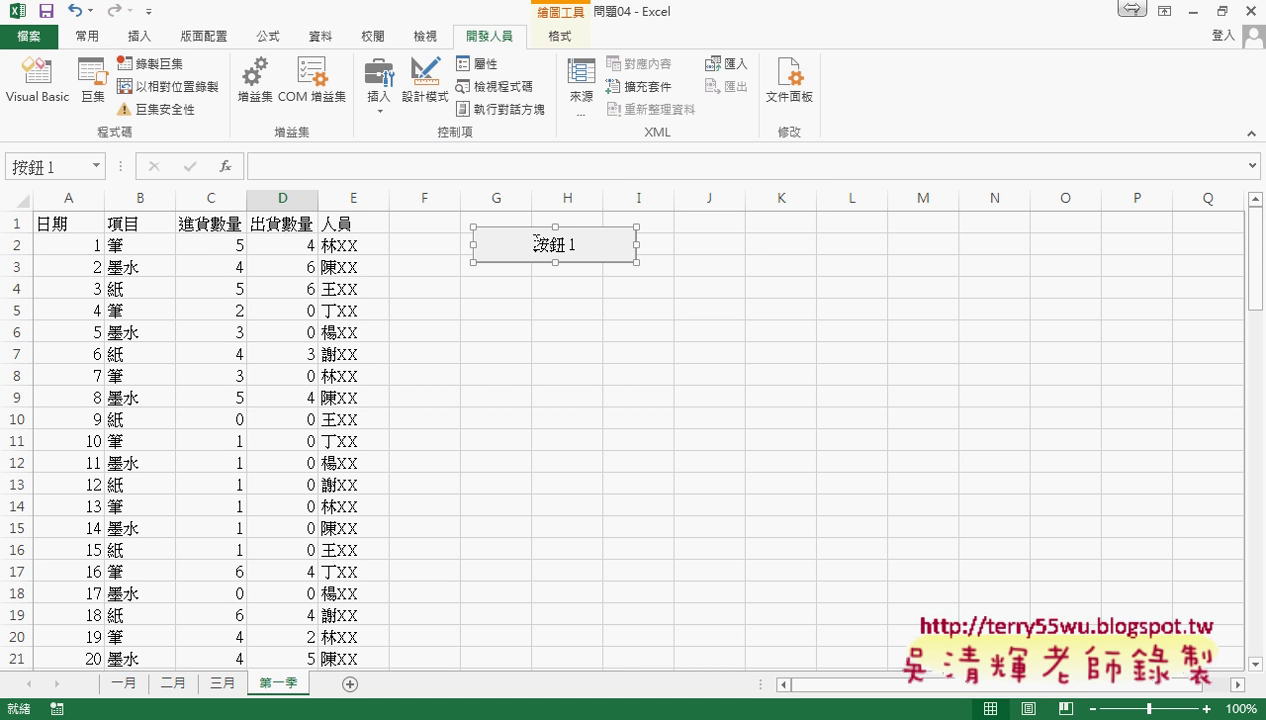
left_click(545, 240)
key("Delete")
key("Delete")
key("Delete")
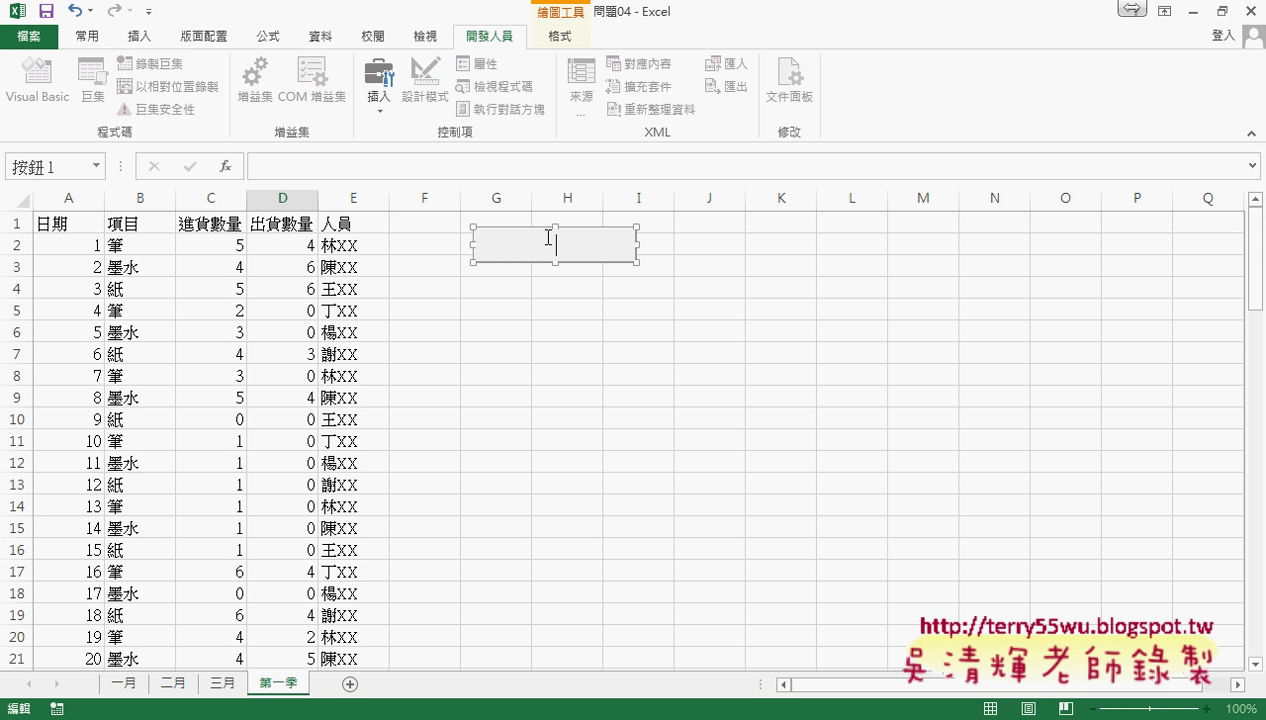
type("工作表合併")
key("Escape")
Duplicate the 工作表合併 button and place the copy just below it.
left_click(638, 354)
right_click(571, 249)
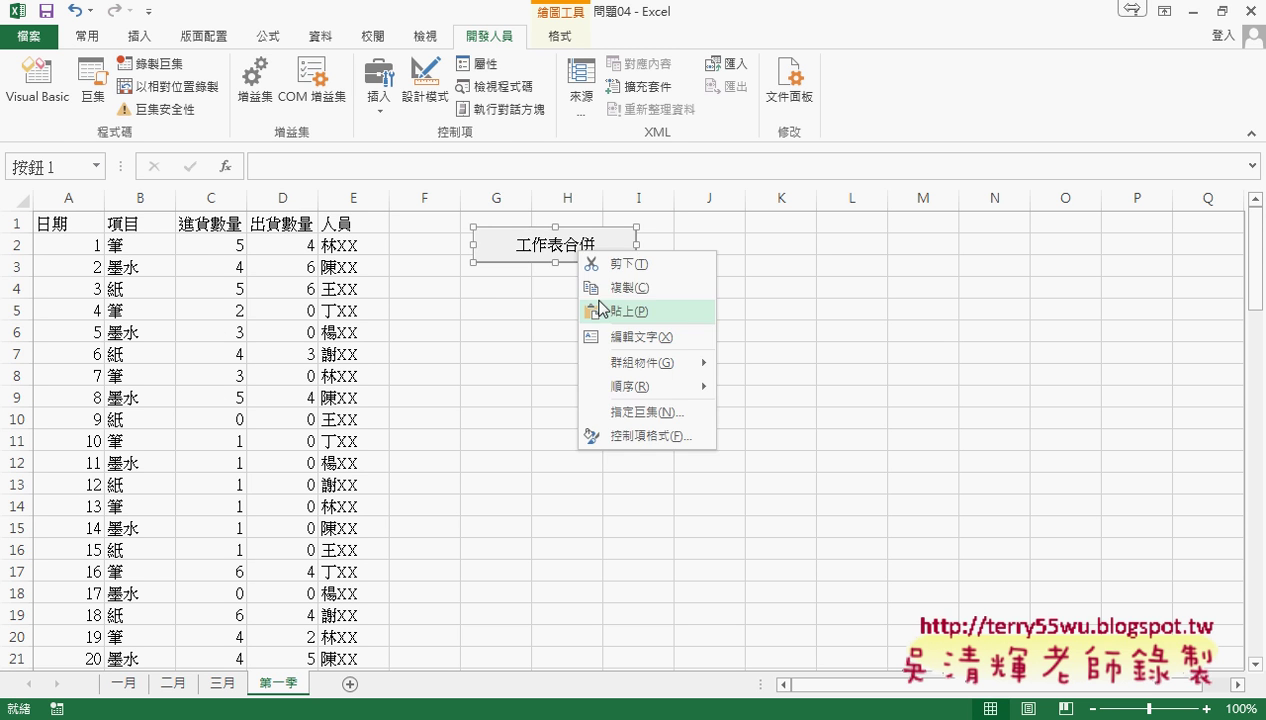
key("Escape")
left_click(520, 289)
key("ctrl+v")
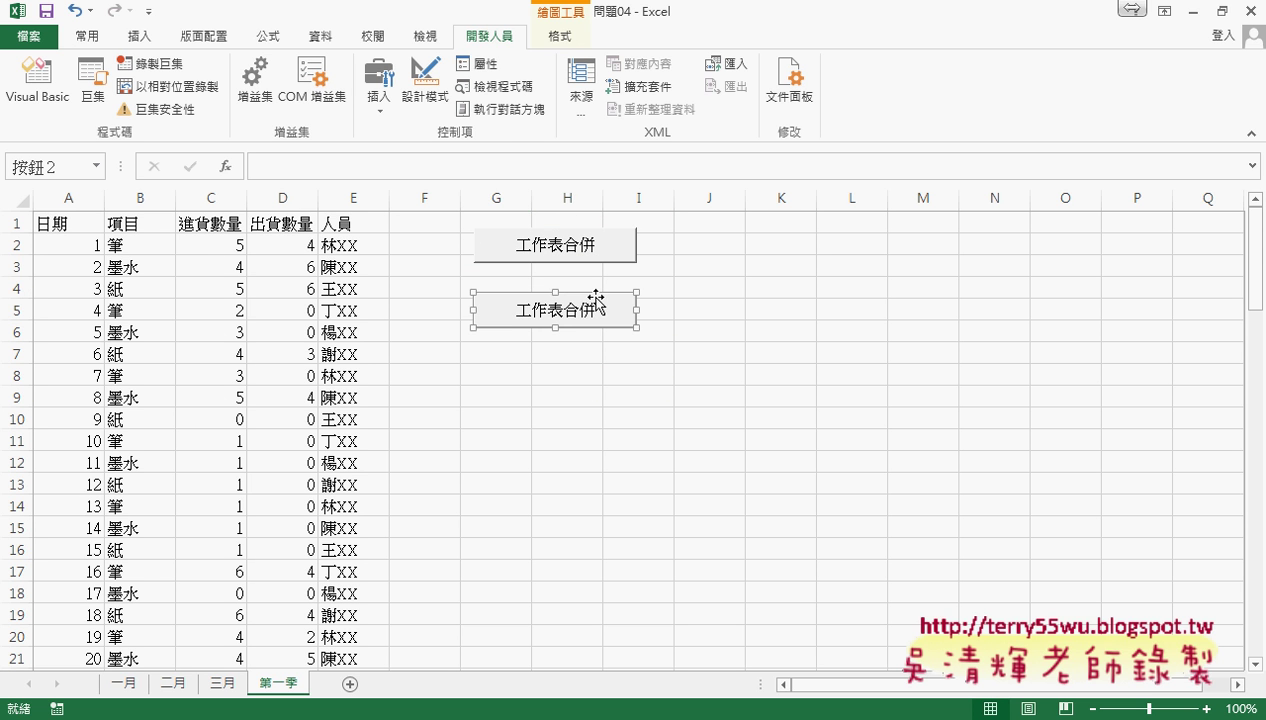
left_click_drag(596, 302, 596, 278)
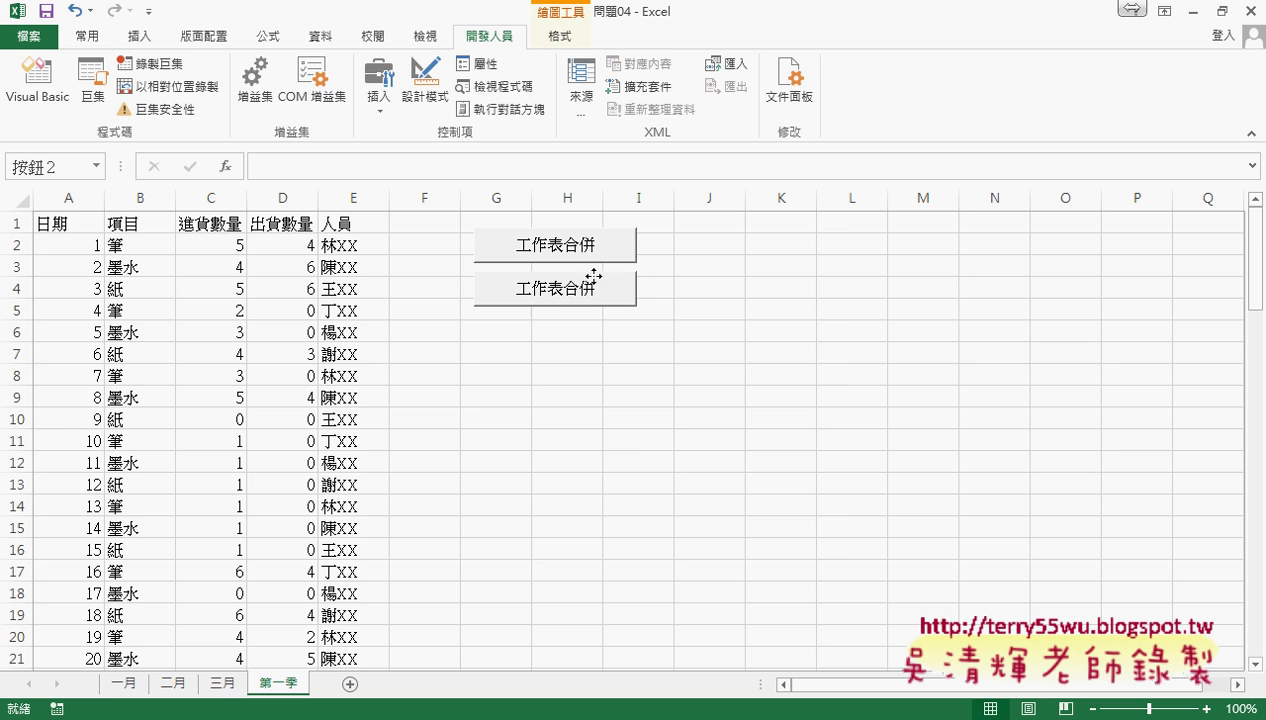
Assign the 清除 macro to the duplicate button and relabel it 清除.
right_click(604, 298)
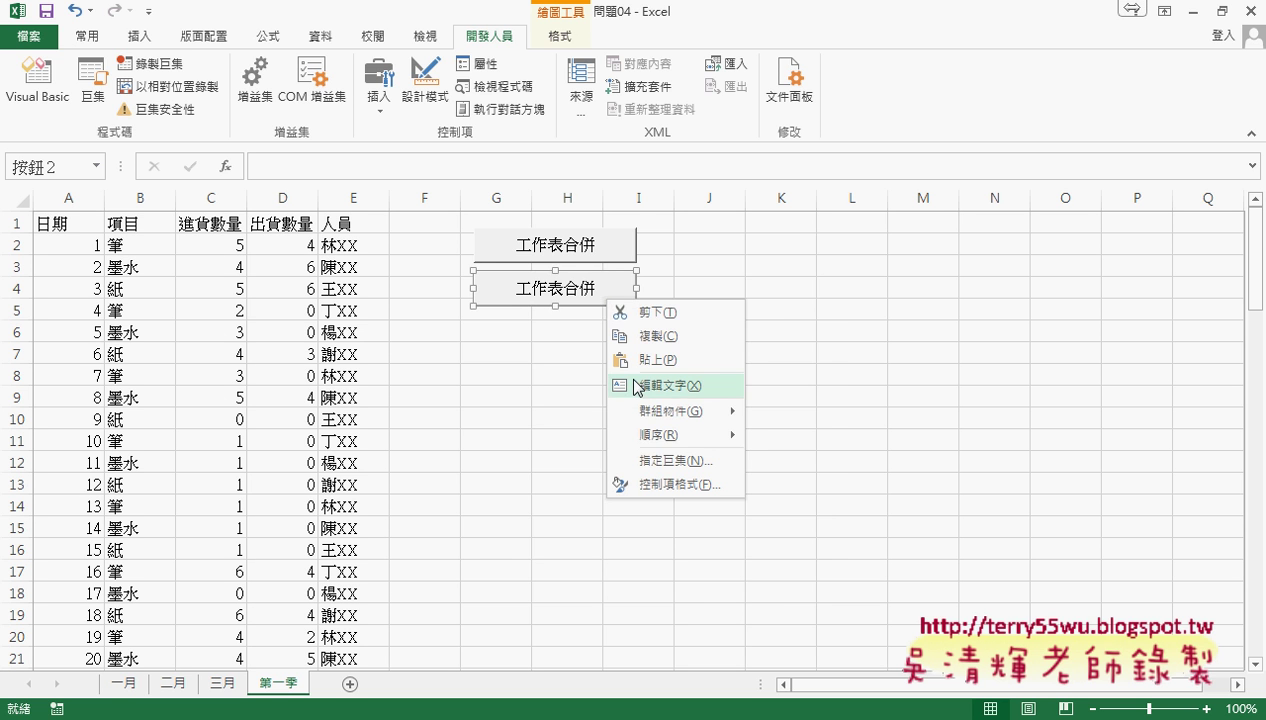
left_click(665, 461)
left_click(495, 343)
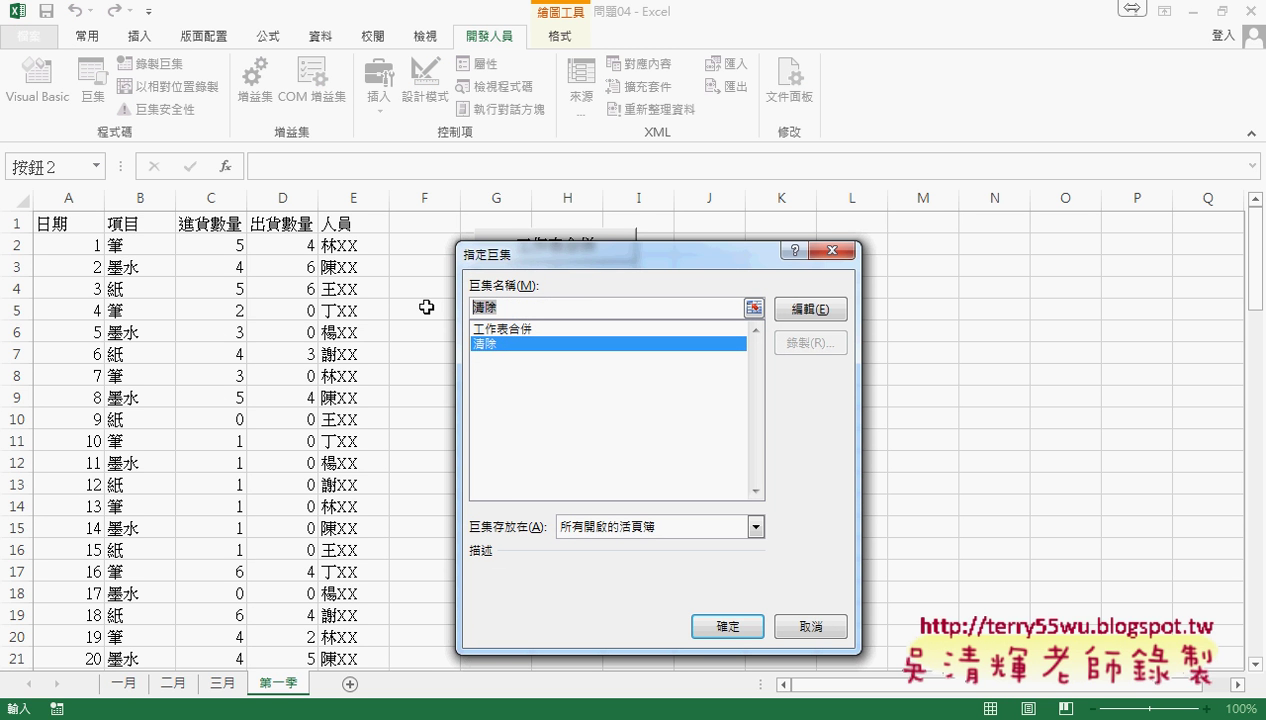
left_click(733, 628)
left_click(541, 290)
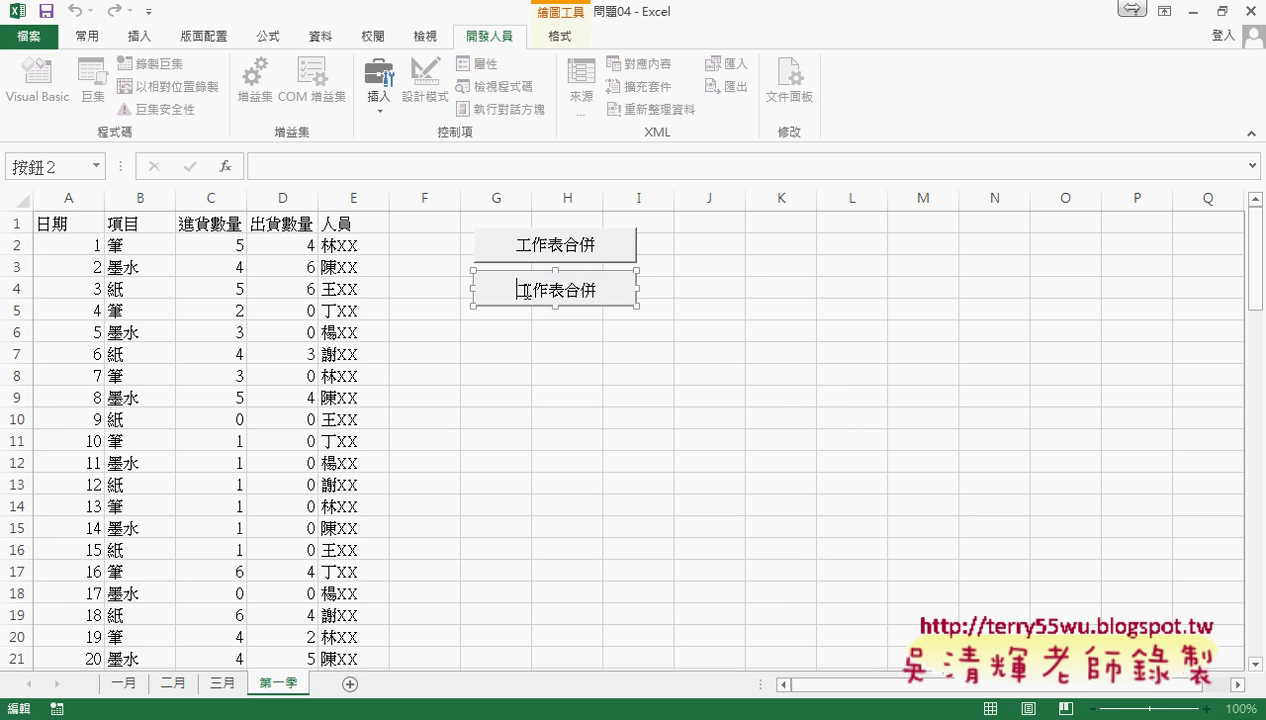
key("Delete")
key("Delete")
key("Delete")
key("Delete")
key("Delete")
type("清除")
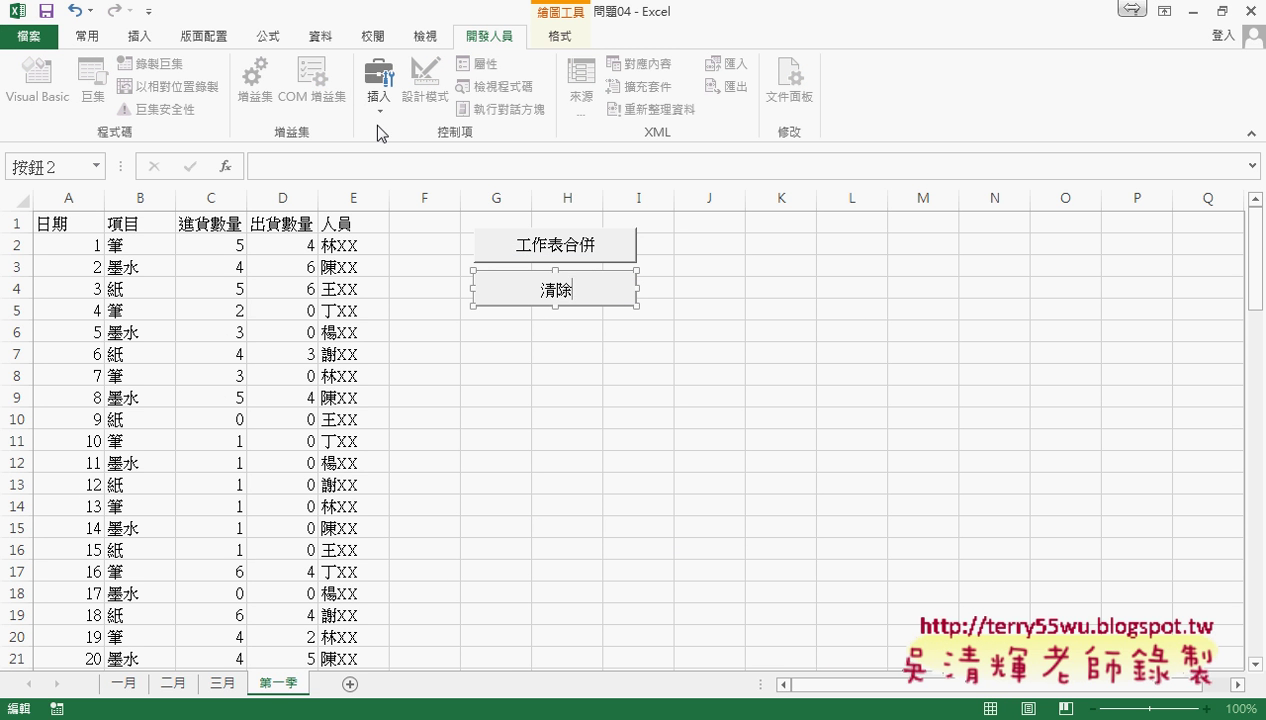
Run 清除 then 工作表合併 to refill the sheet through row 91, and select A2.
left_click(634, 362)
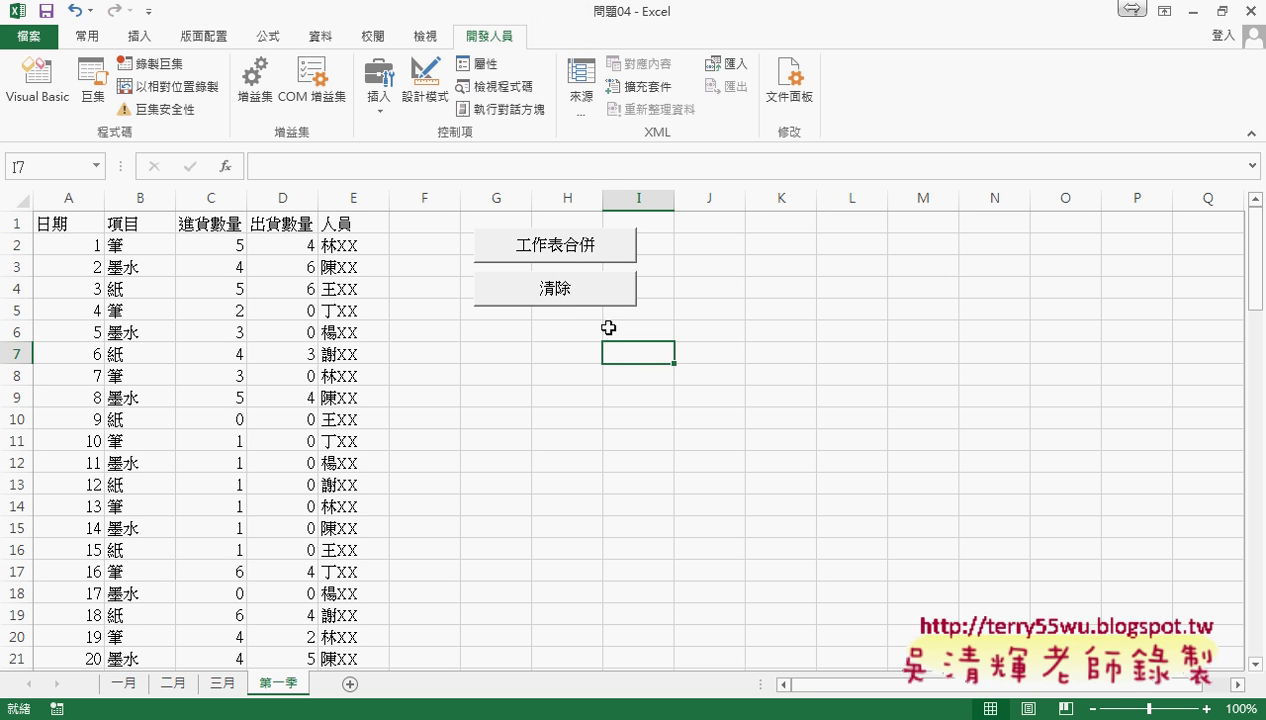
left_click(566, 290)
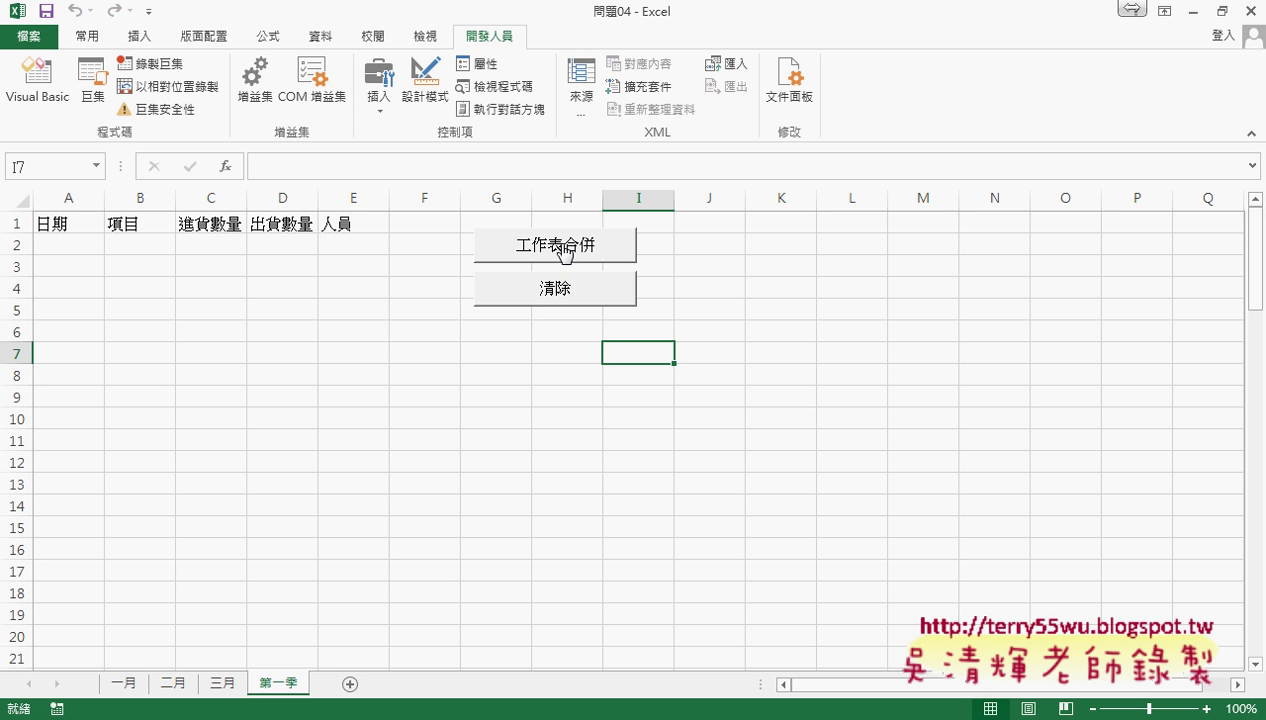
left_click(566, 250)
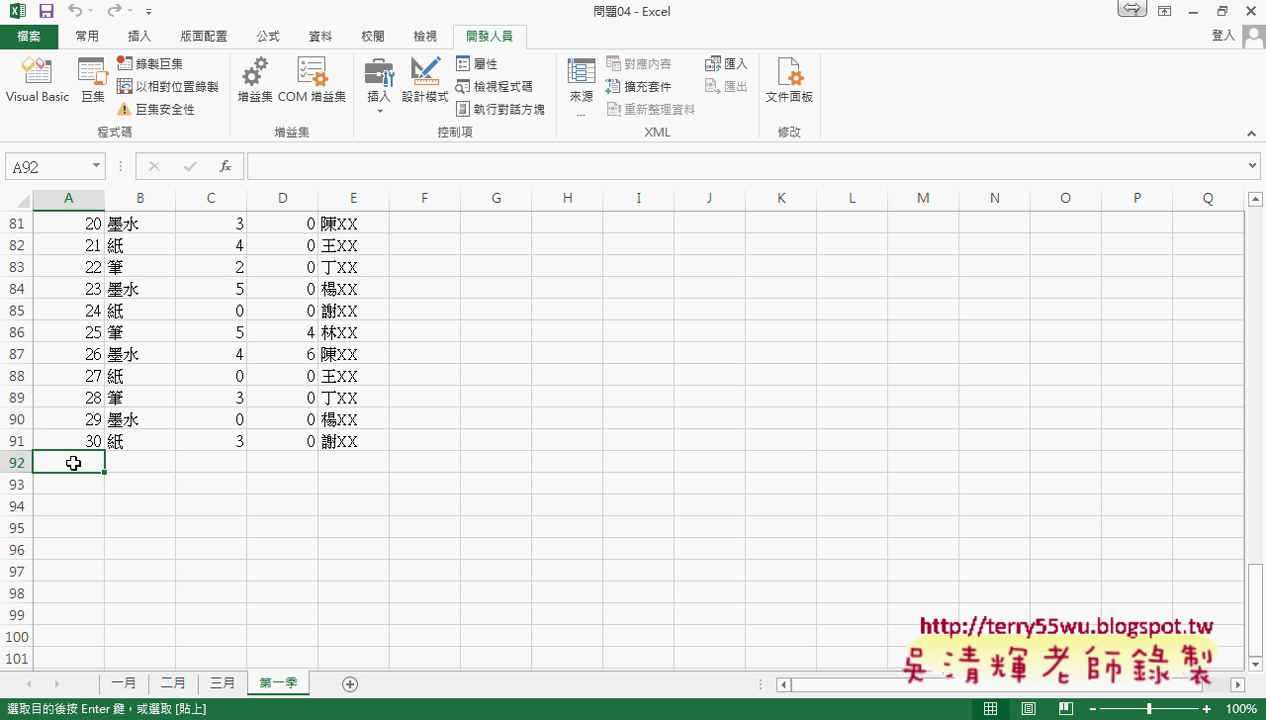
left_click_drag(1254, 602, 1254, 255)
left_click(78, 250)
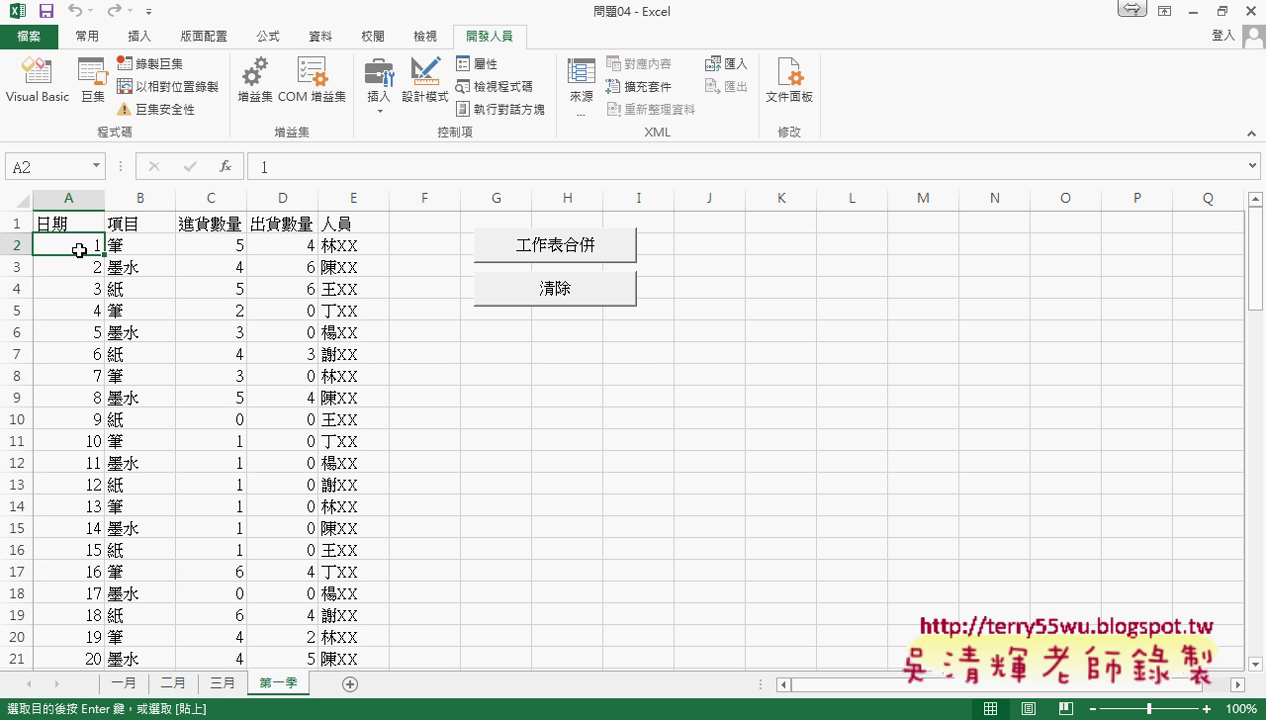
Open the 工作表合併 code and paste a copy of Range("A2").Select after Next.
right_click(580, 240)
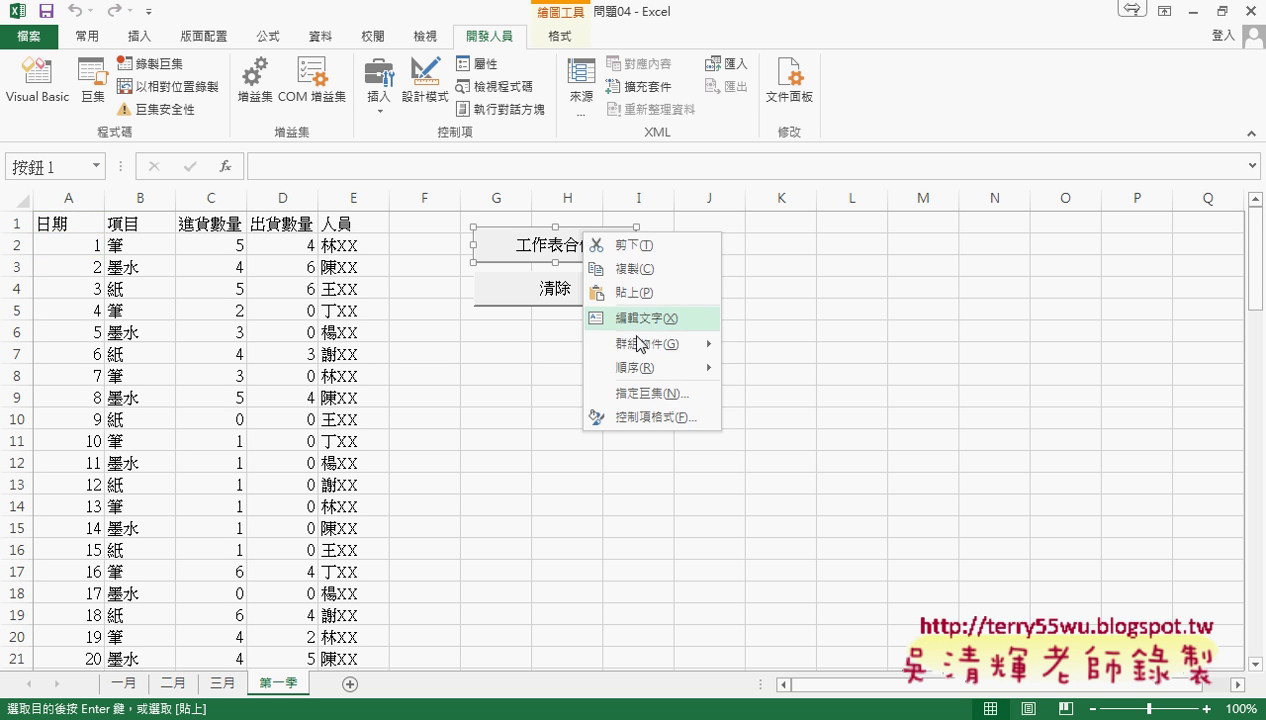
left_click(665, 390)
left_click(785, 250)
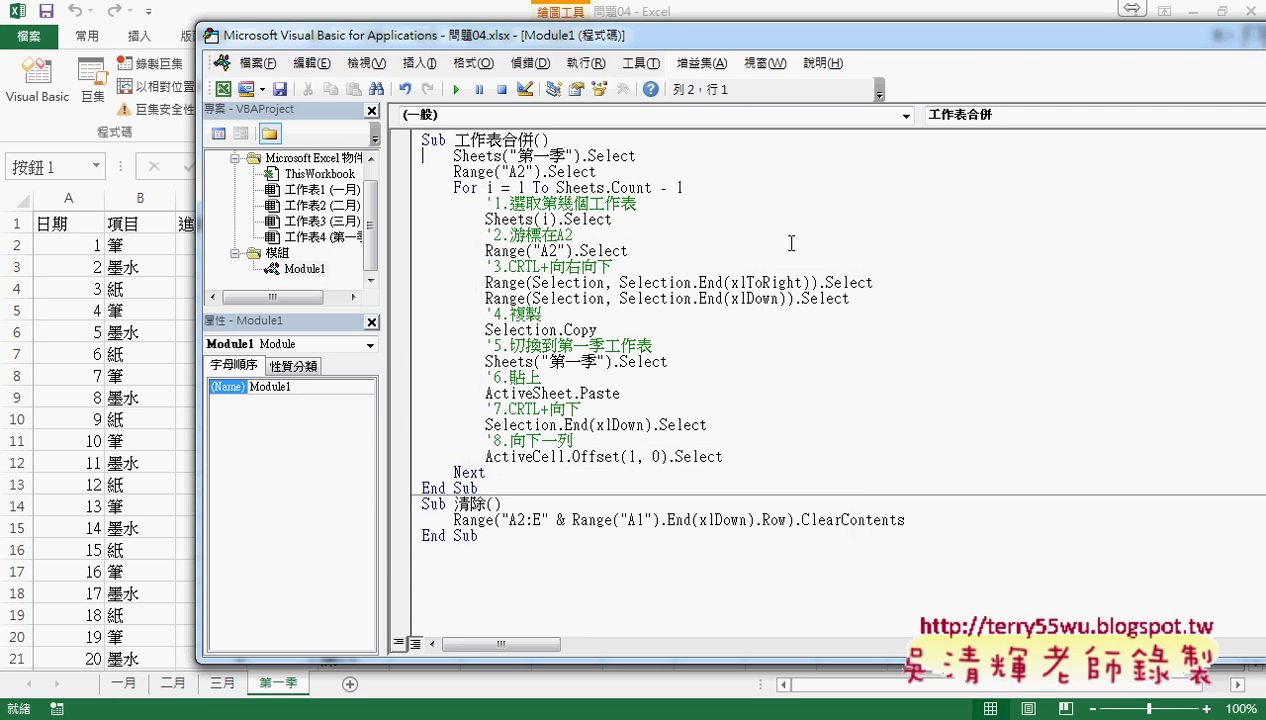
left_click(487, 472)
key("Return")
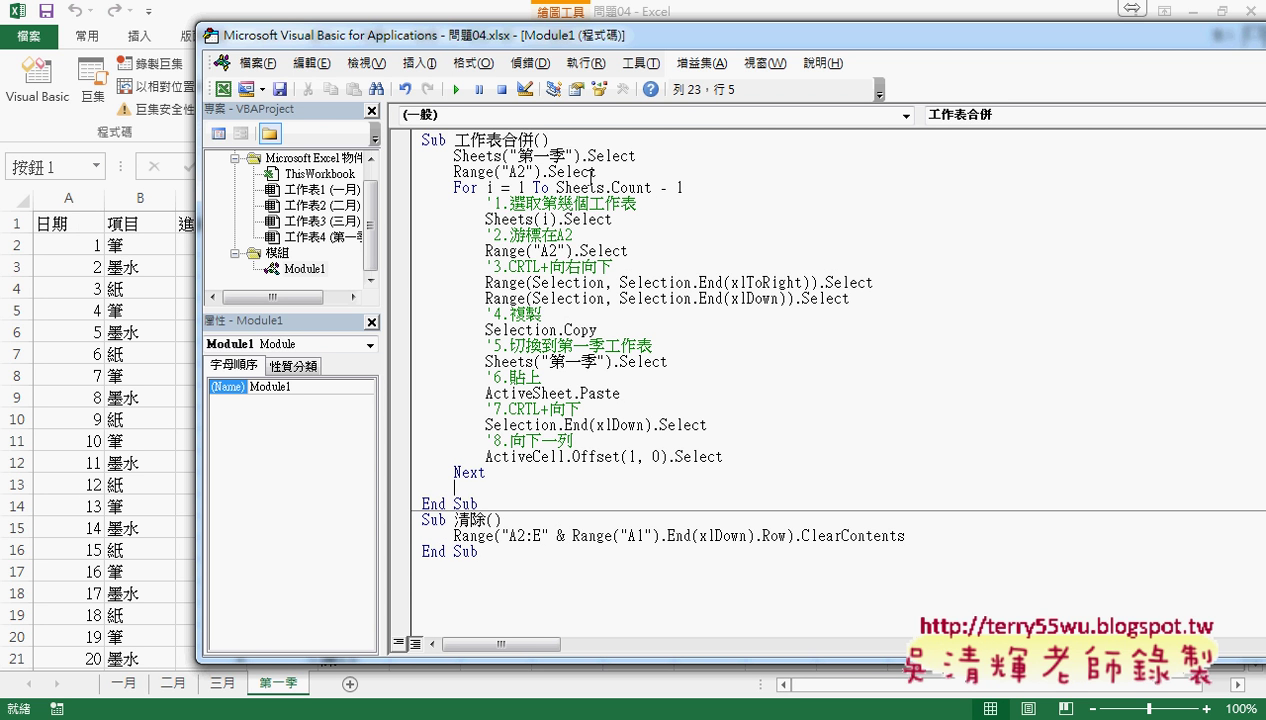
left_click_drag(596, 172, 455, 172)
key("ctrl+c")
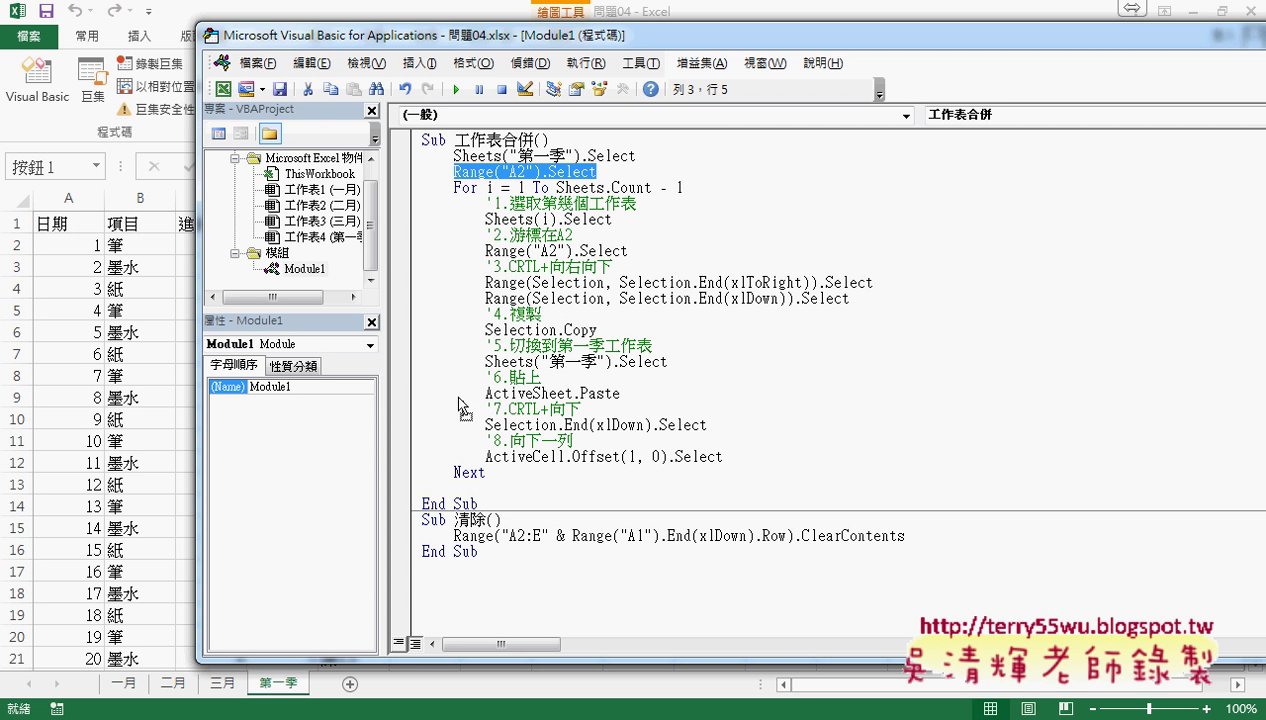
left_click(462, 488)
key("ctrl+v")
Change the pasted line to Range("A1").Select, then run 清除 on the sheet.
double_click(518, 487)
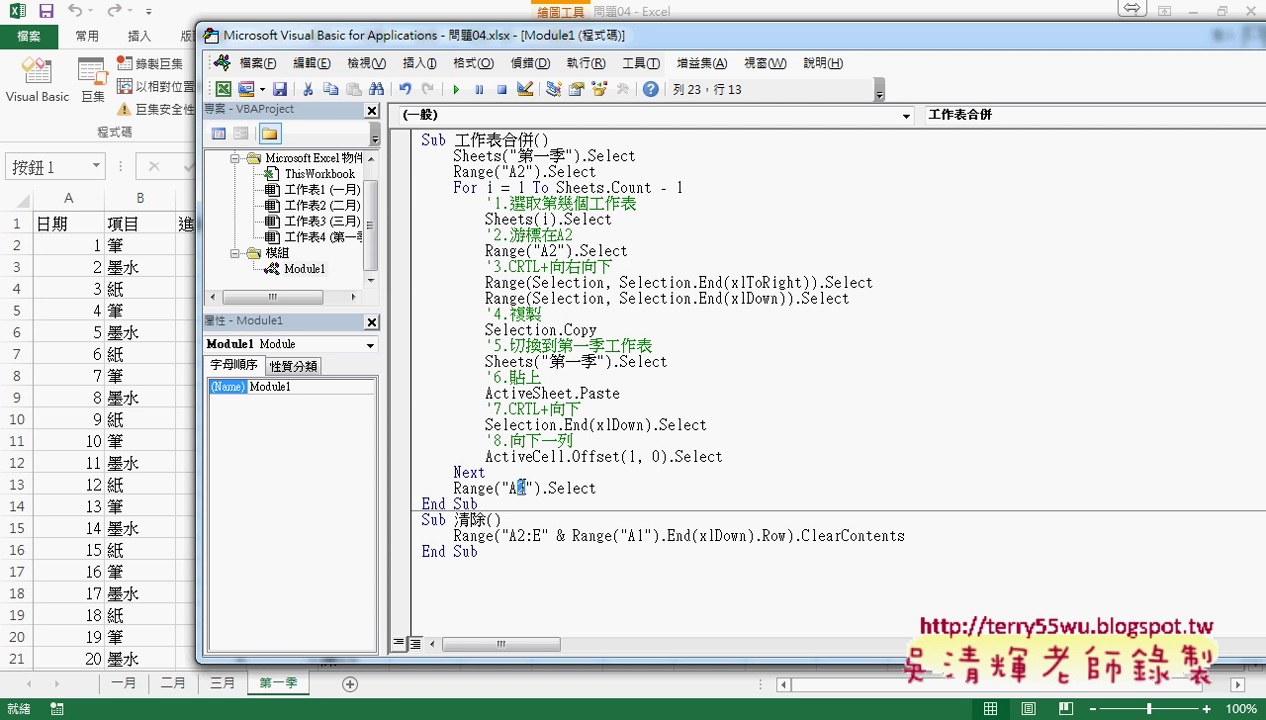
left_click(521, 487)
key("BackSpace")
type("1")
key("alt+F11")
left_click(563, 296)
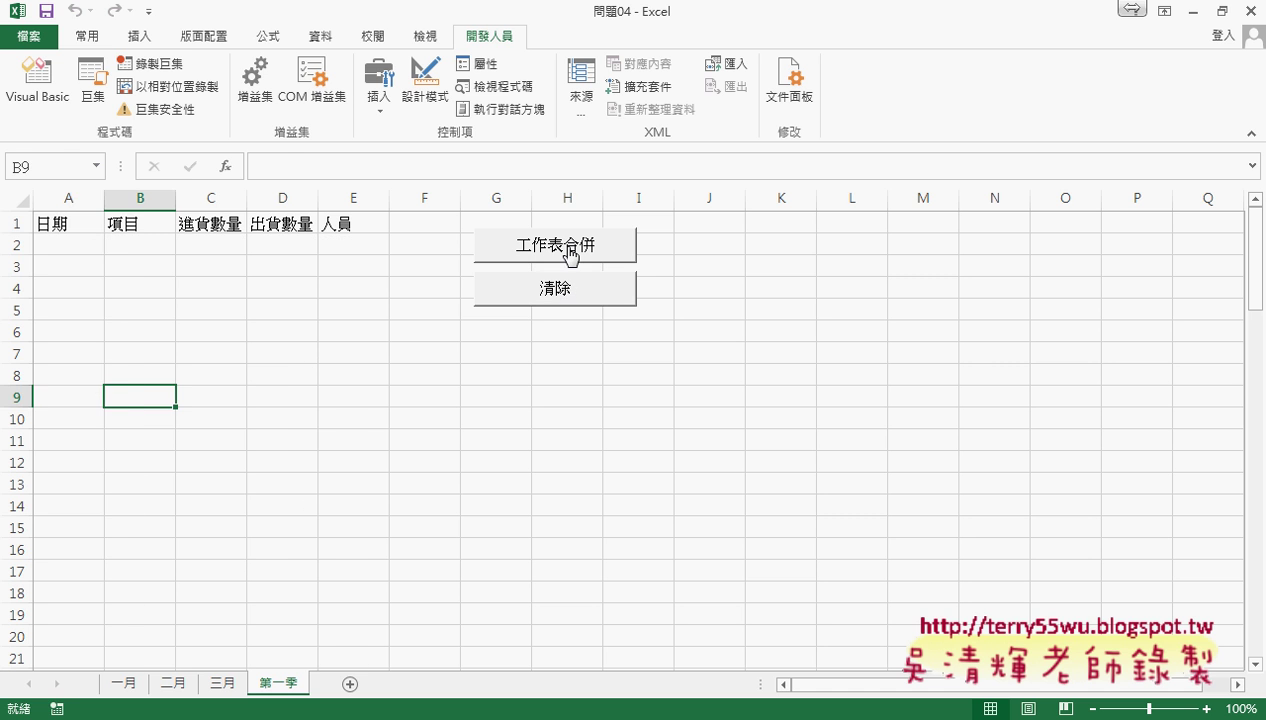
left_click(572, 254)
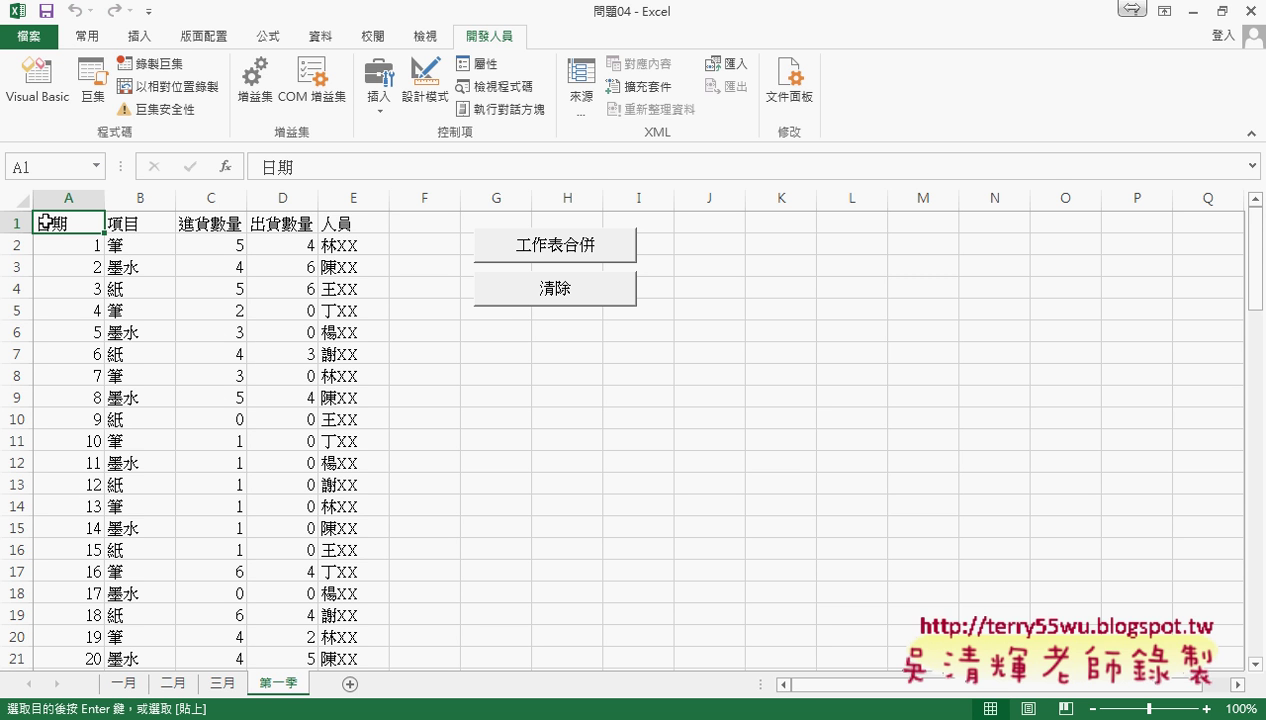
left_click(510, 300)
left_click(548, 243)
left_click(540, 290)
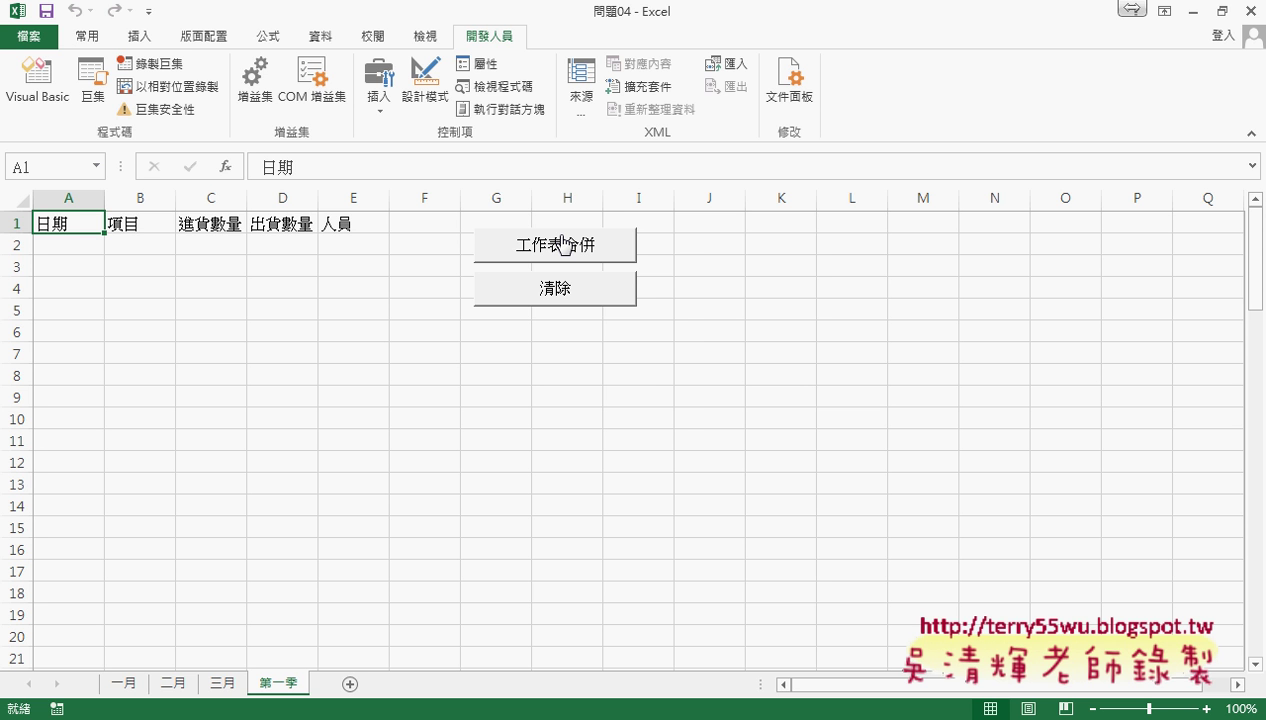
right_click(565, 243)
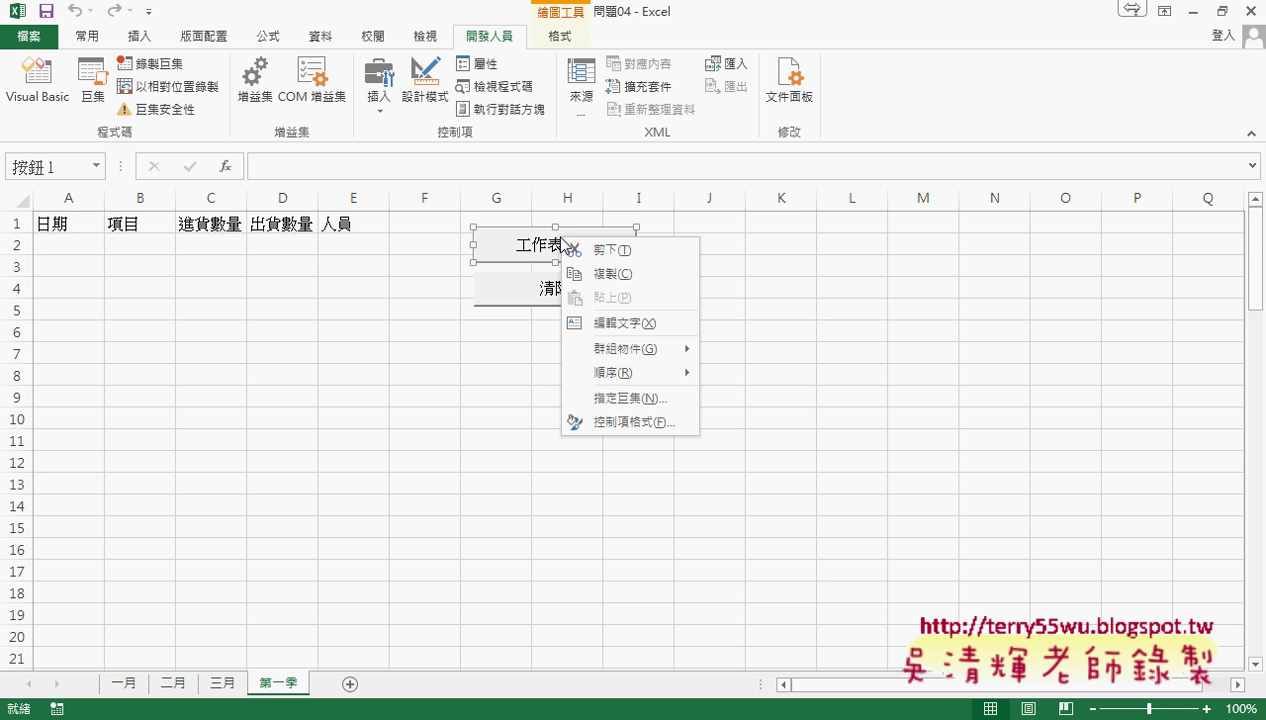
Insert an Application.ScreenUpdating = False line at the start of the 工作表合併 macro.
left_click(650, 401)
left_click(794, 248)
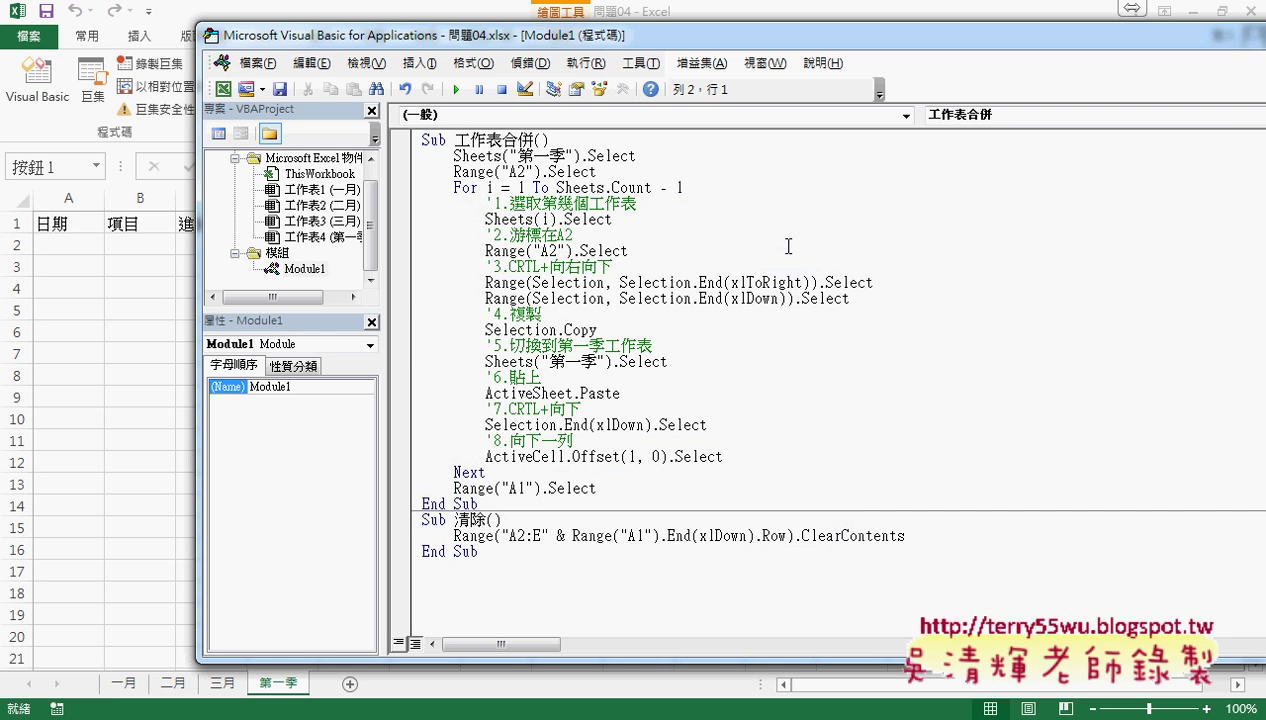
left_click(610, 140)
key("Return")
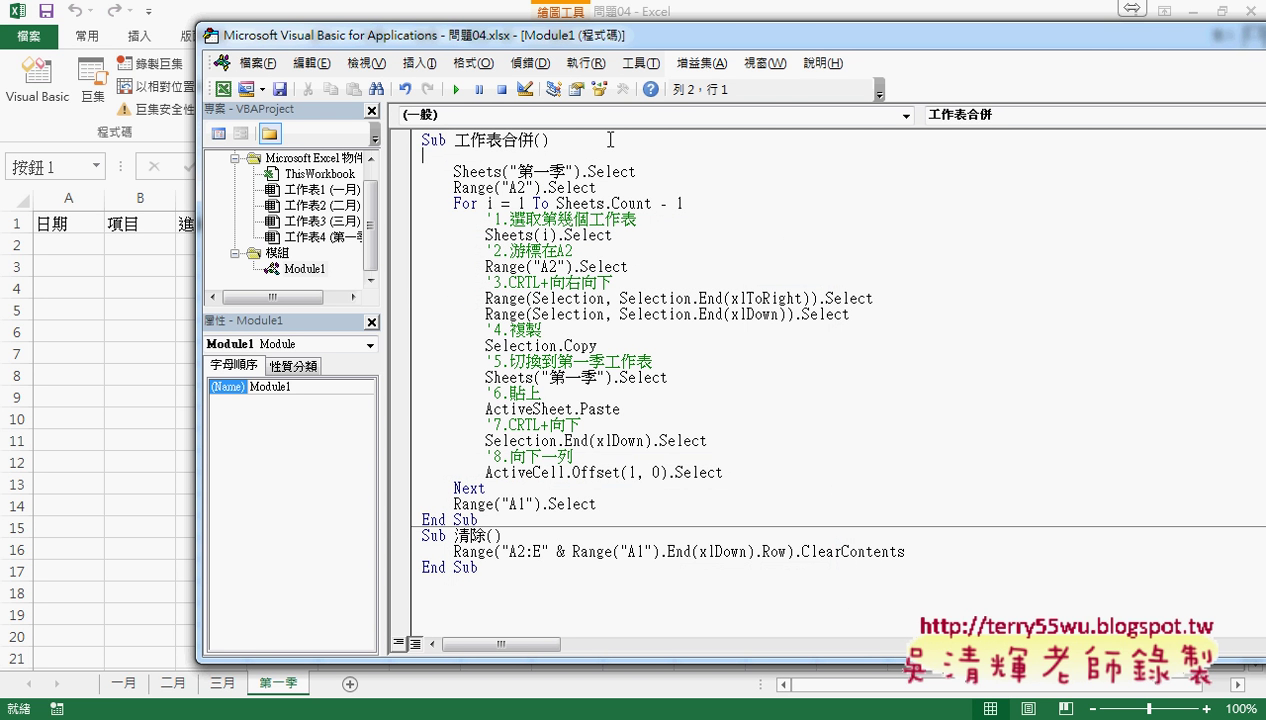
type("a")
type("pp")
type("lic")
type("atio")
type("n.")
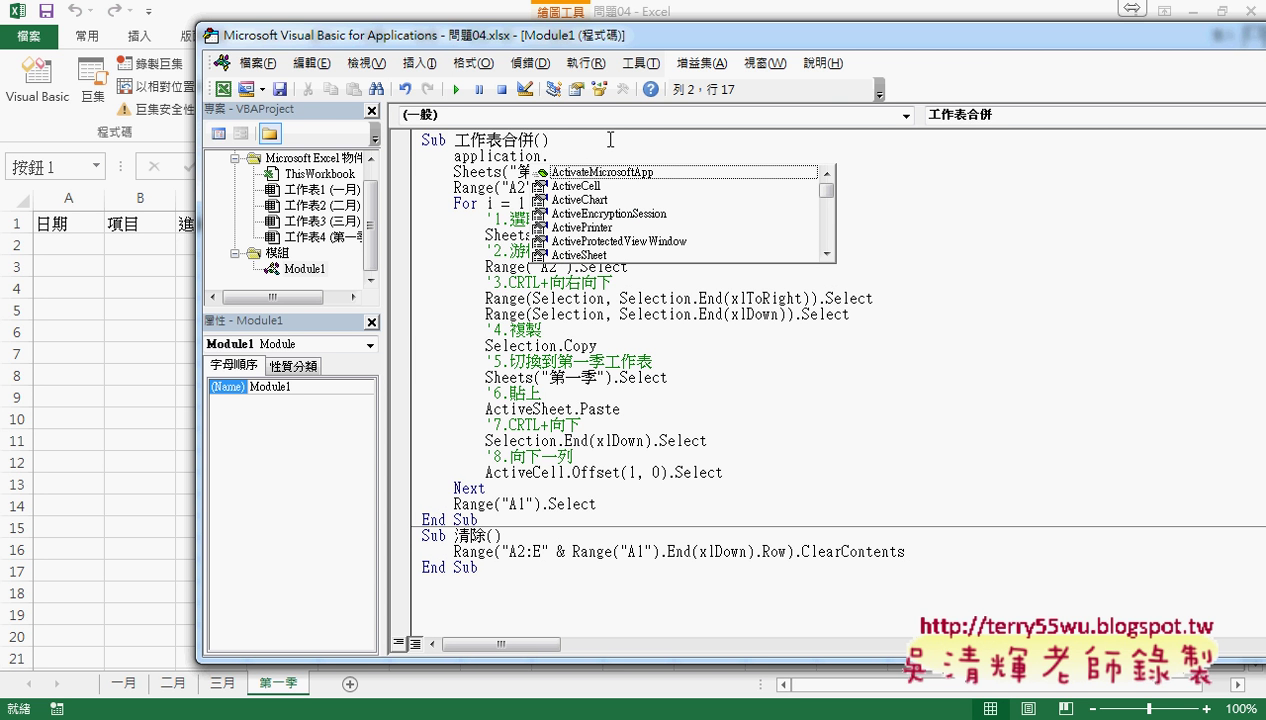
type("s")
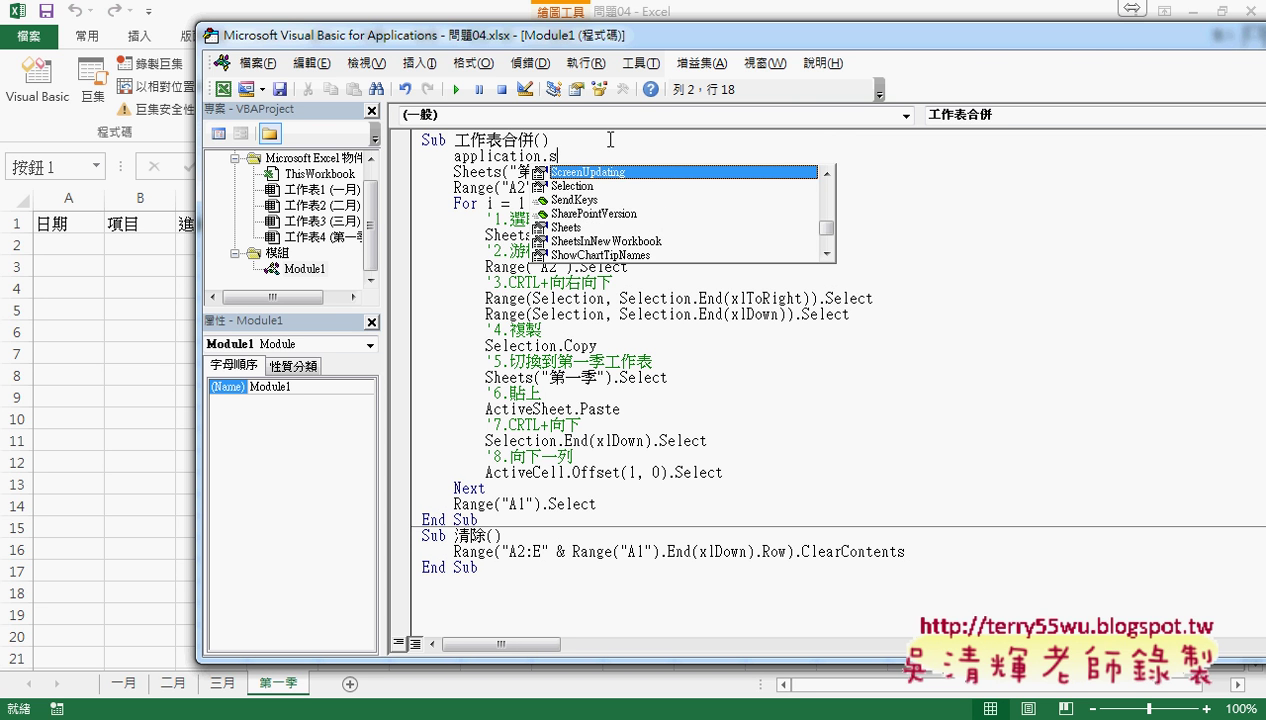
type(" = False")
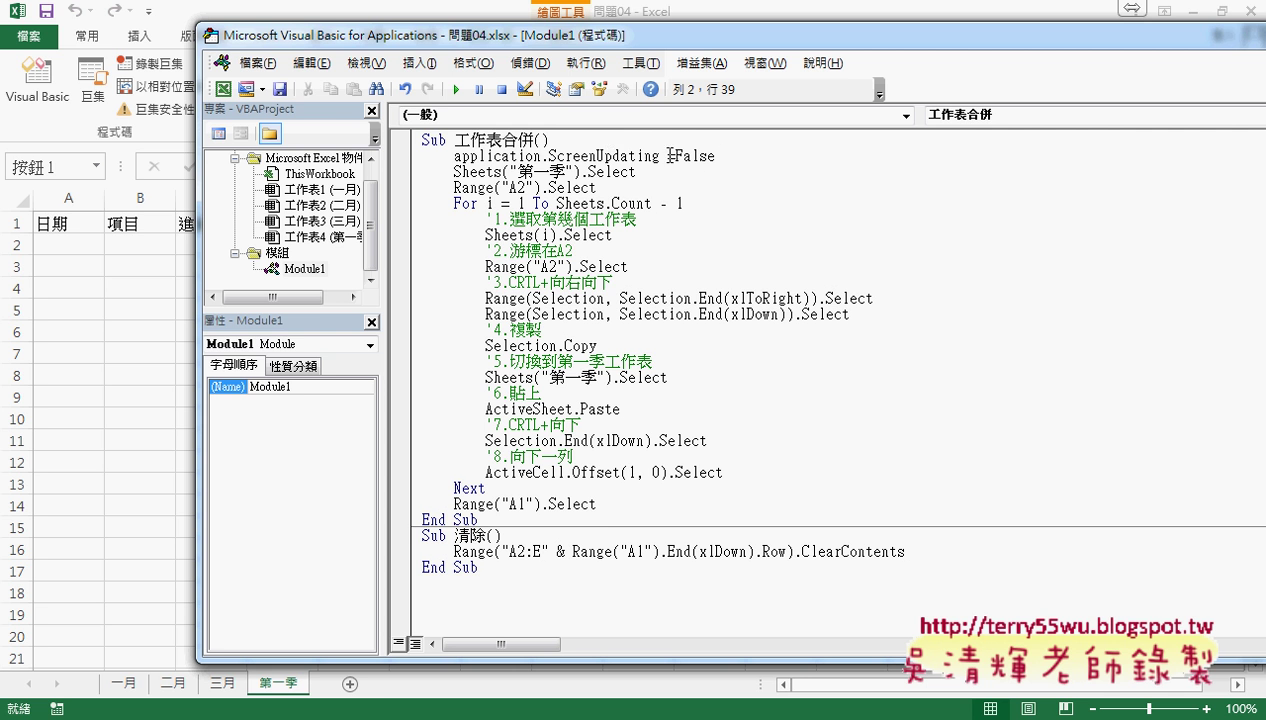
Copy the ScreenUpdating statement to just before End Sub and set it to True.
left_click_drag(660, 156, 454, 156)
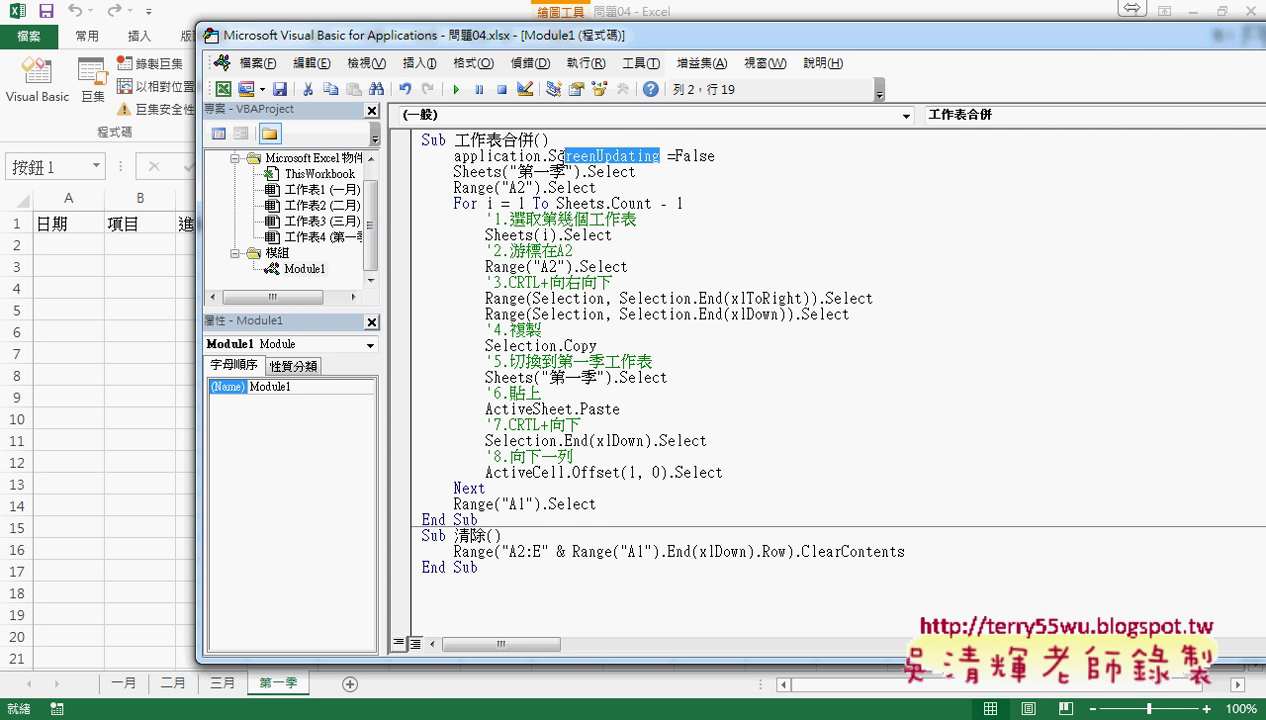
left_click_drag(466, 262, 599, 504)
left_click(597, 504)
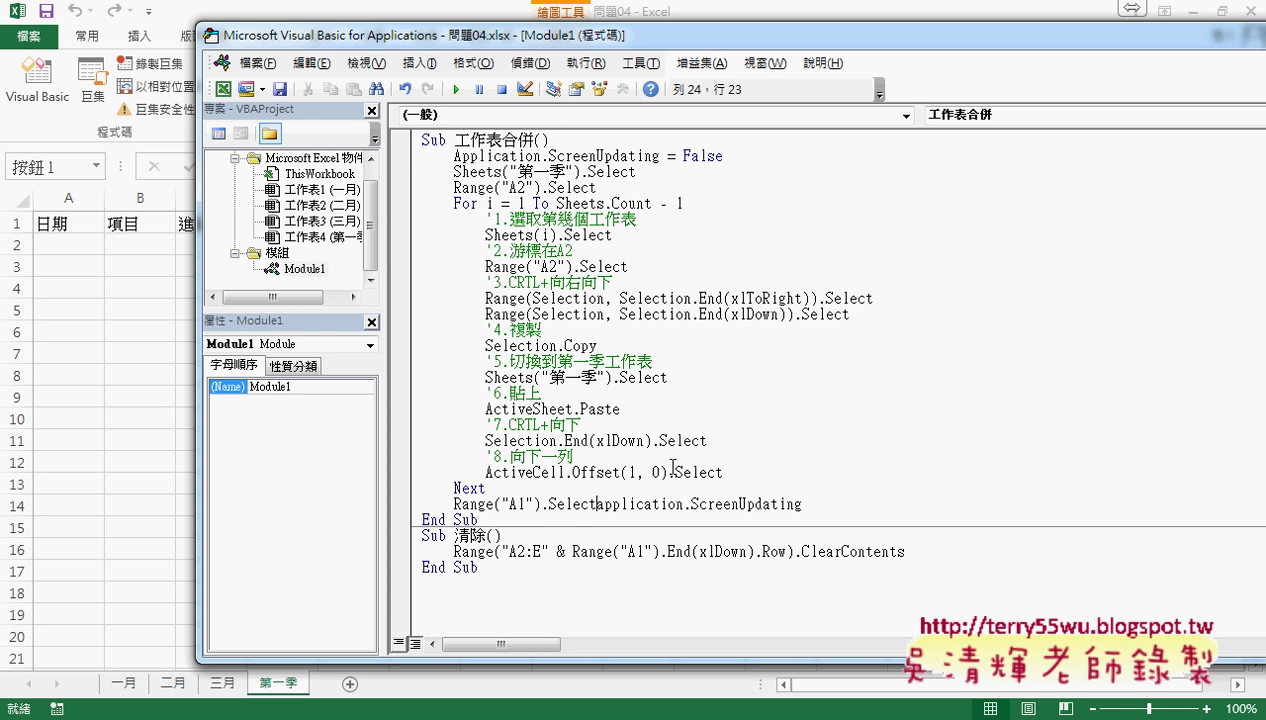
key("Return")
key("End")
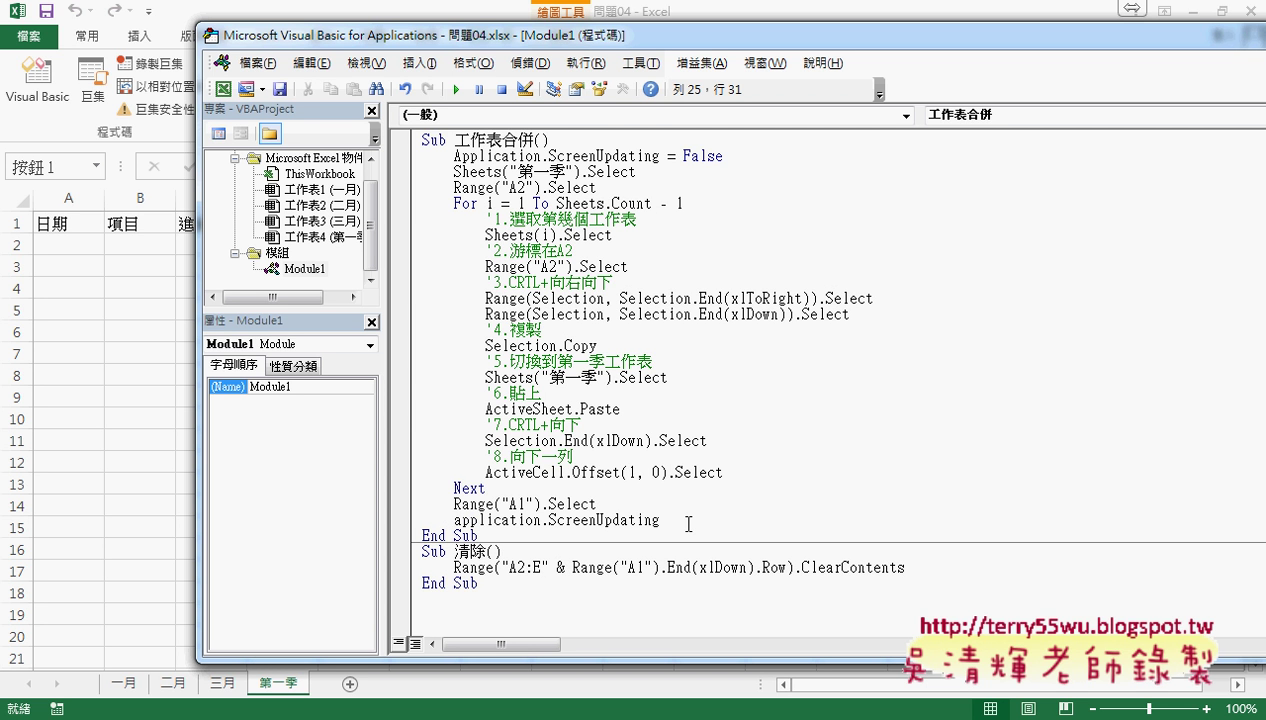
type("=True")
key("Up")
key("Up")
key("Up")
Test the edited macro by running 清除 and 工作表合併 on the sheet, then reshow the code.
left_click(684, 518)
left_click(107, 354)
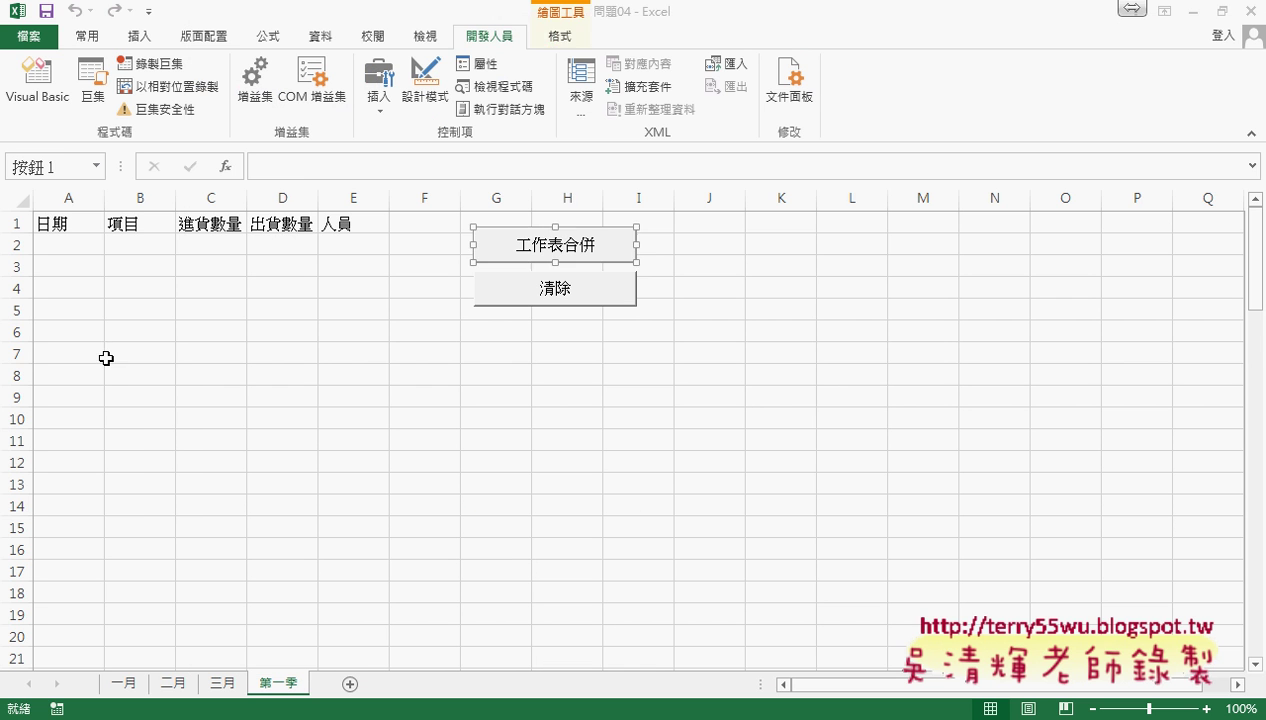
left_click(586, 254)
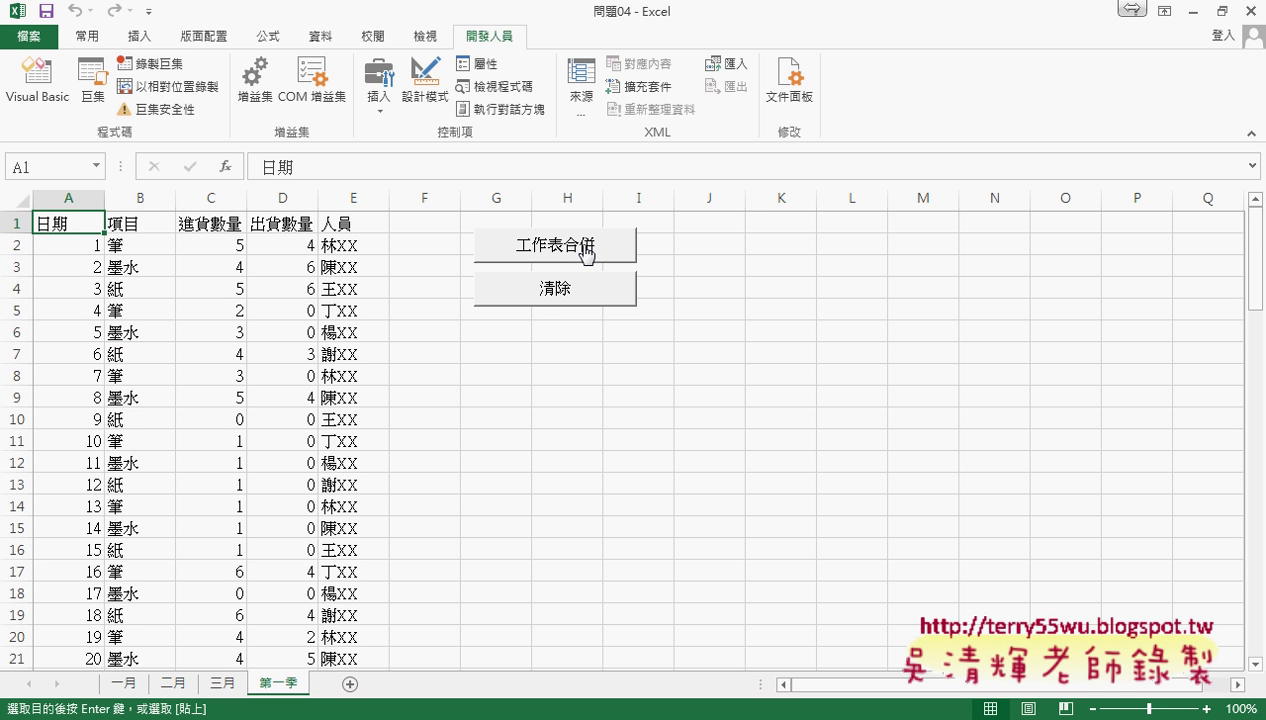
left_click(560, 298)
left_click(566, 254)
left_click(345, 658)
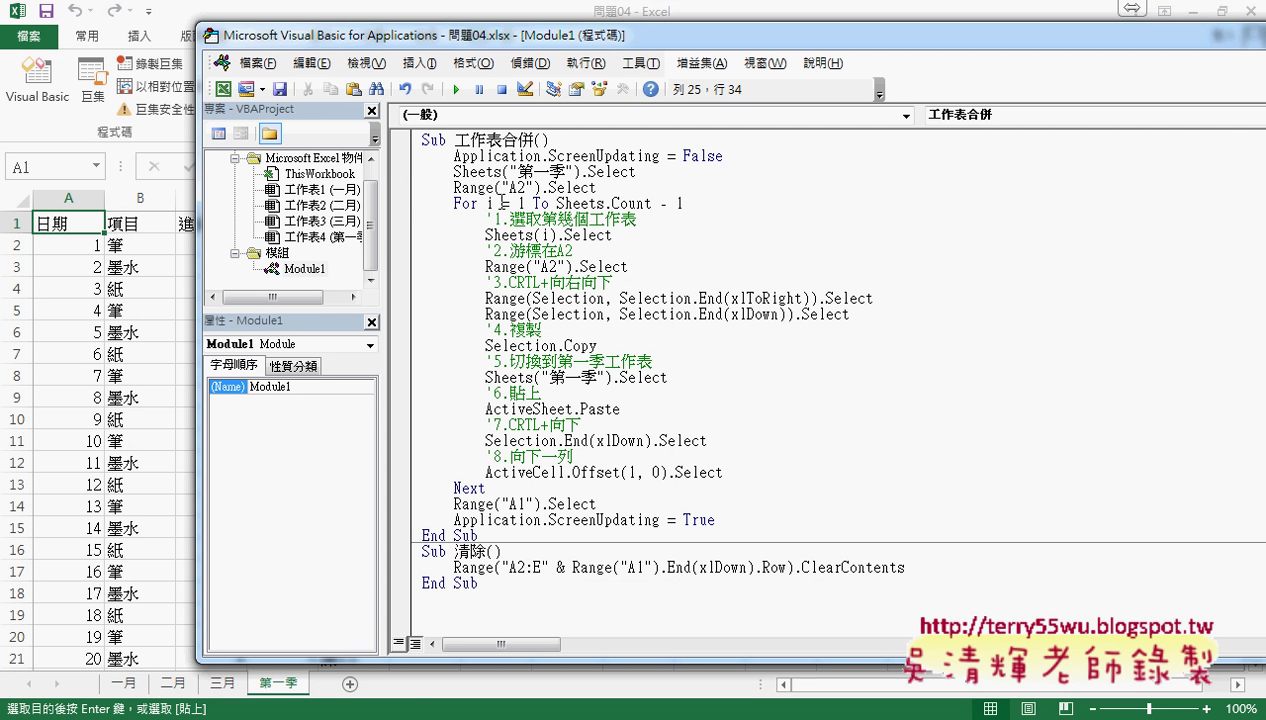
mouse_move(406, 219)
left_mouse_down()
mouse_move(406, 463)
mouse_move(406, 444)
left_mouse_up()
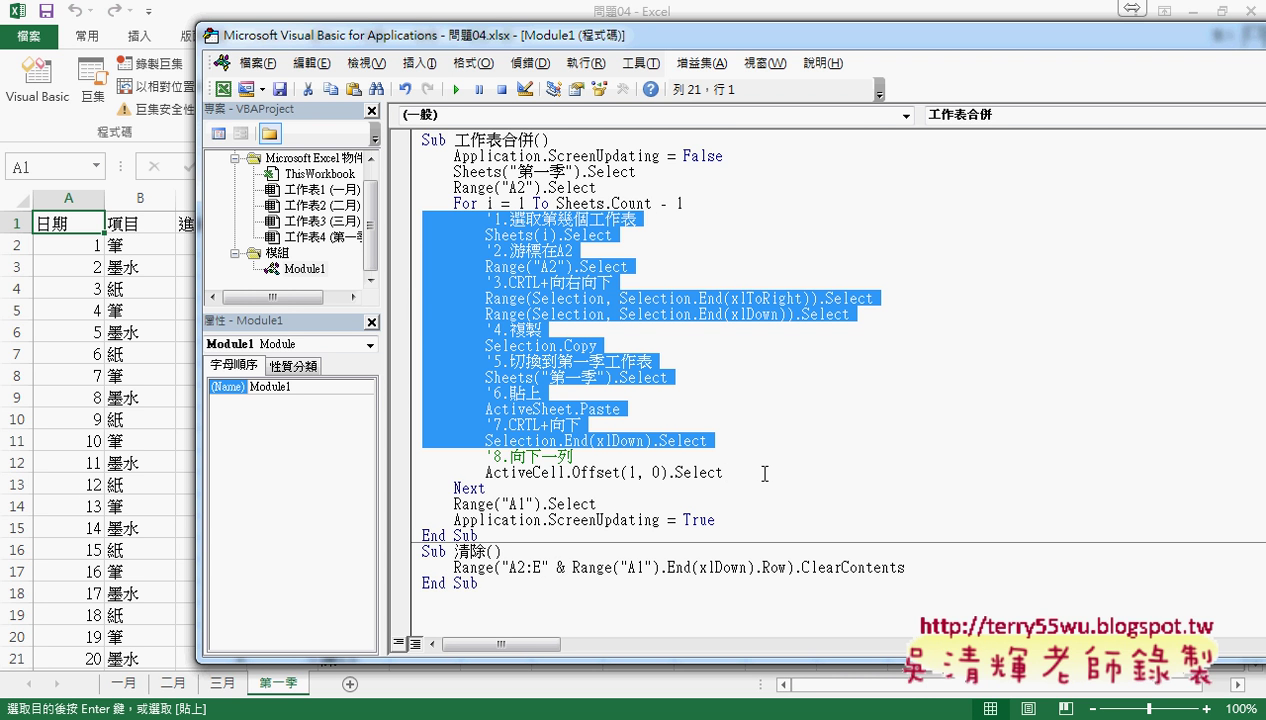
mouse_move(718, 483)
left_mouse_down()
mouse_move(606, 484)
mouse_move(722, 487)
left_mouse_up()
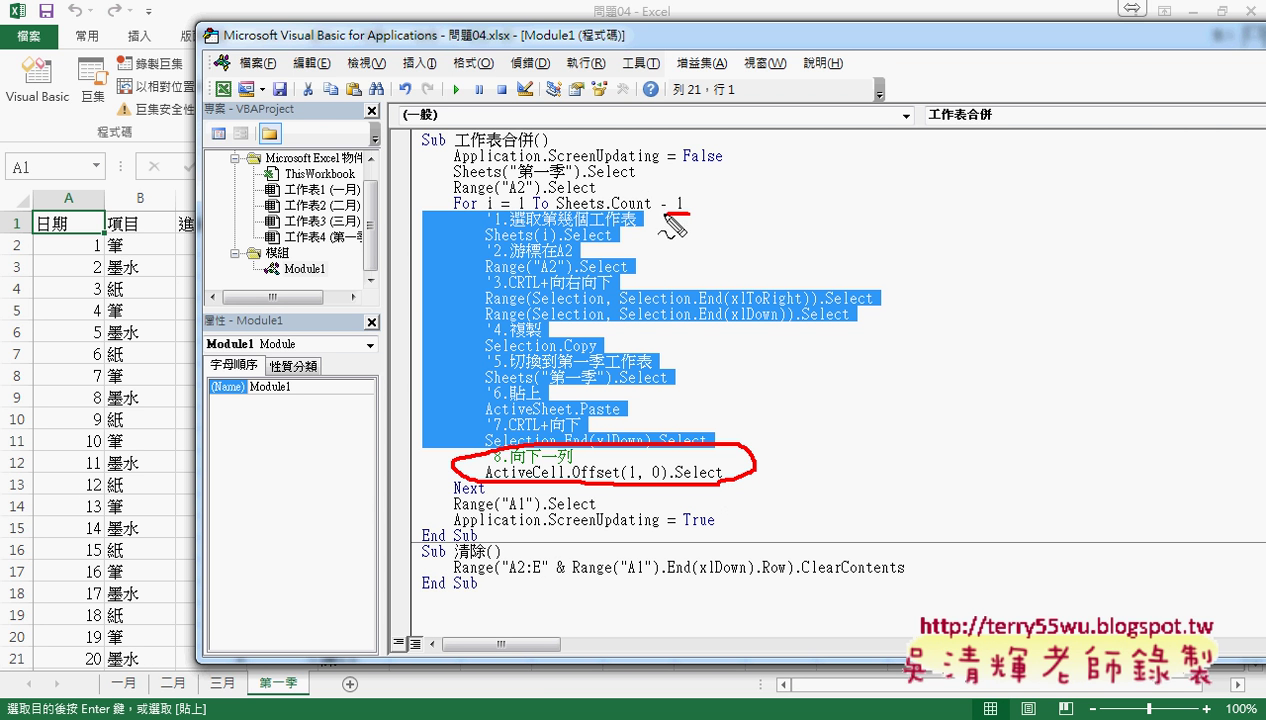
left_click_drag(688, 210, 450, 214)
left_click_drag(680, 212, 686, 199)
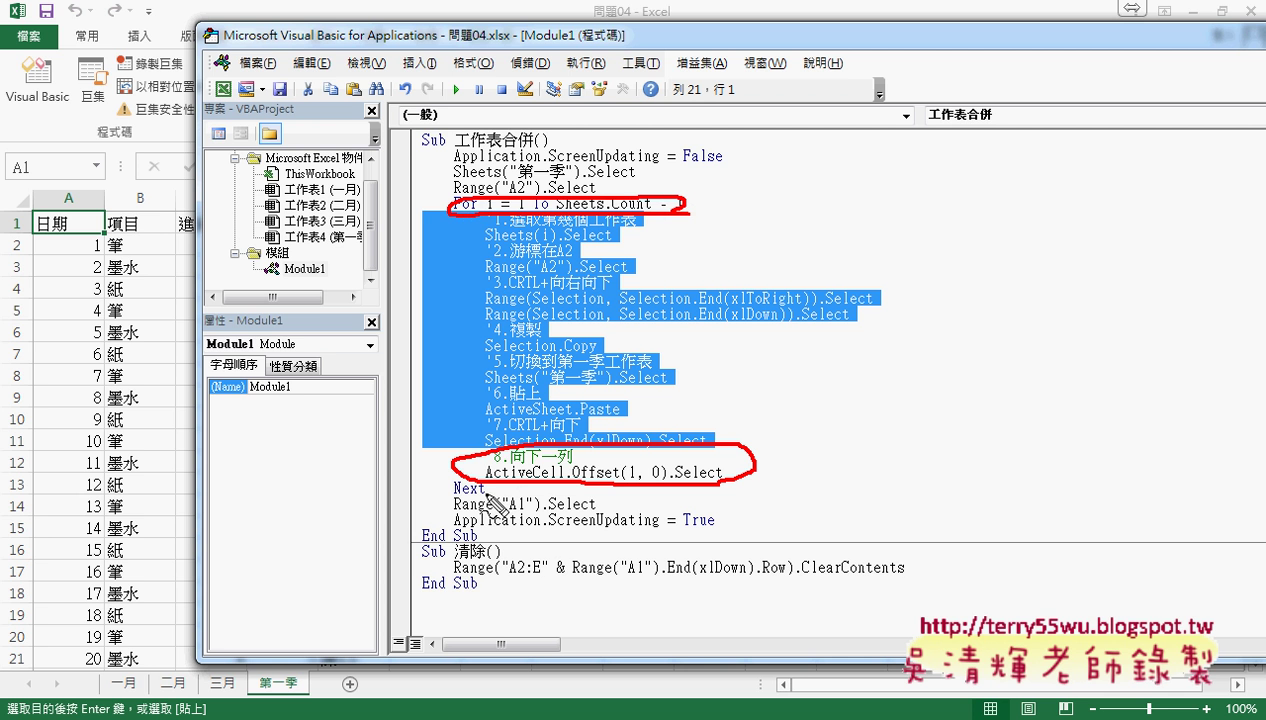
left_click_drag(480, 492, 485, 492)
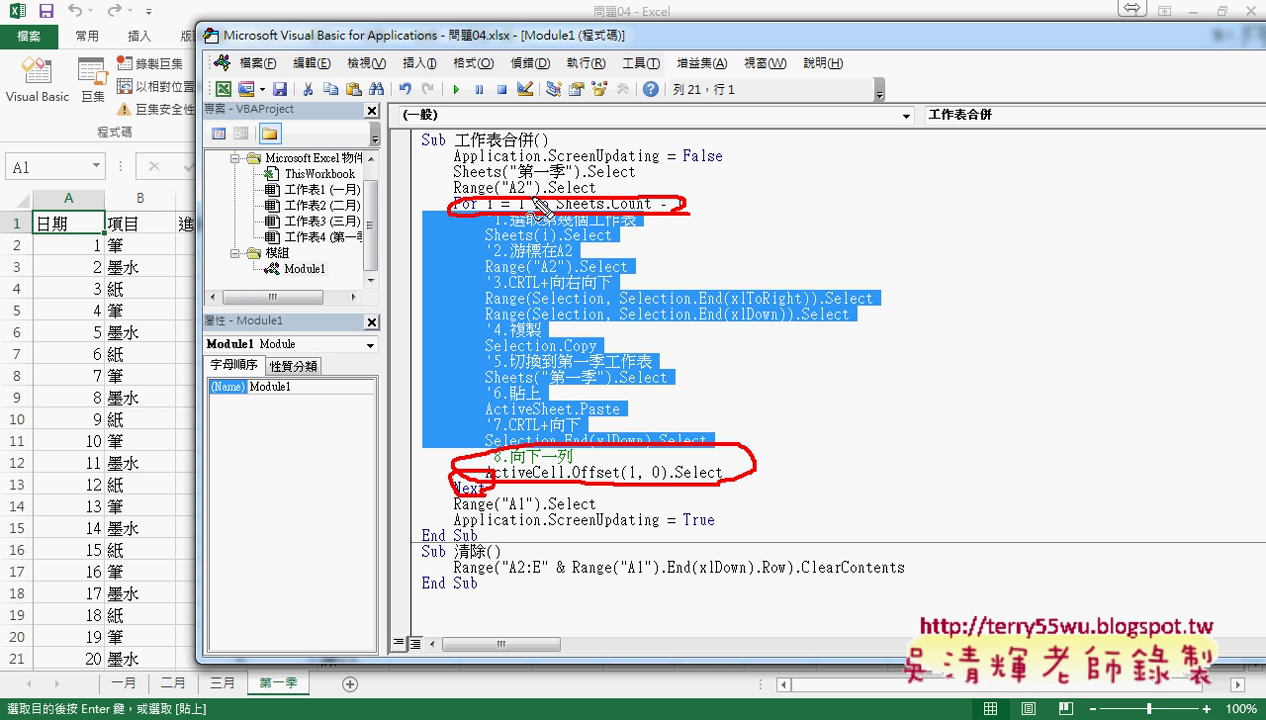
mouse_move(600, 208)
left_mouse_down()
mouse_move(490, 175)
mouse_move(650, 193)
left_mouse_up()
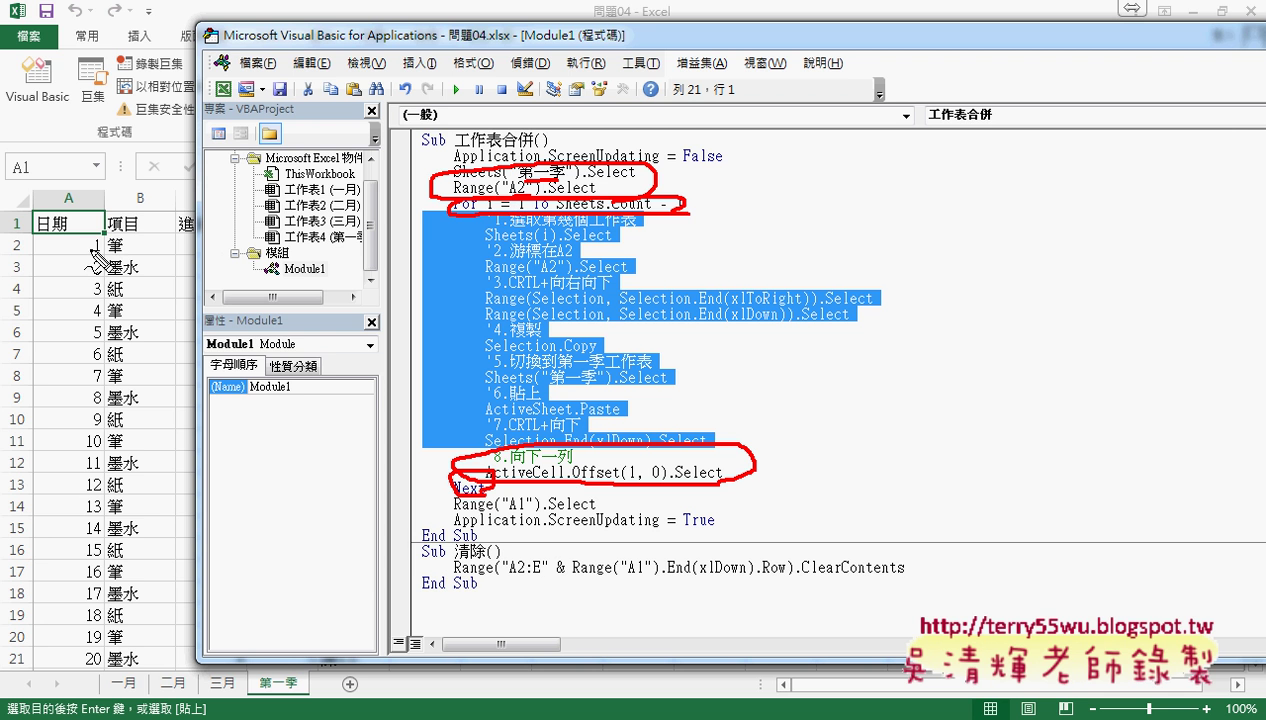
mouse_move(76, 256)
left_mouse_down()
mouse_move(103, 238)
mouse_move(90, 268)
left_mouse_up()
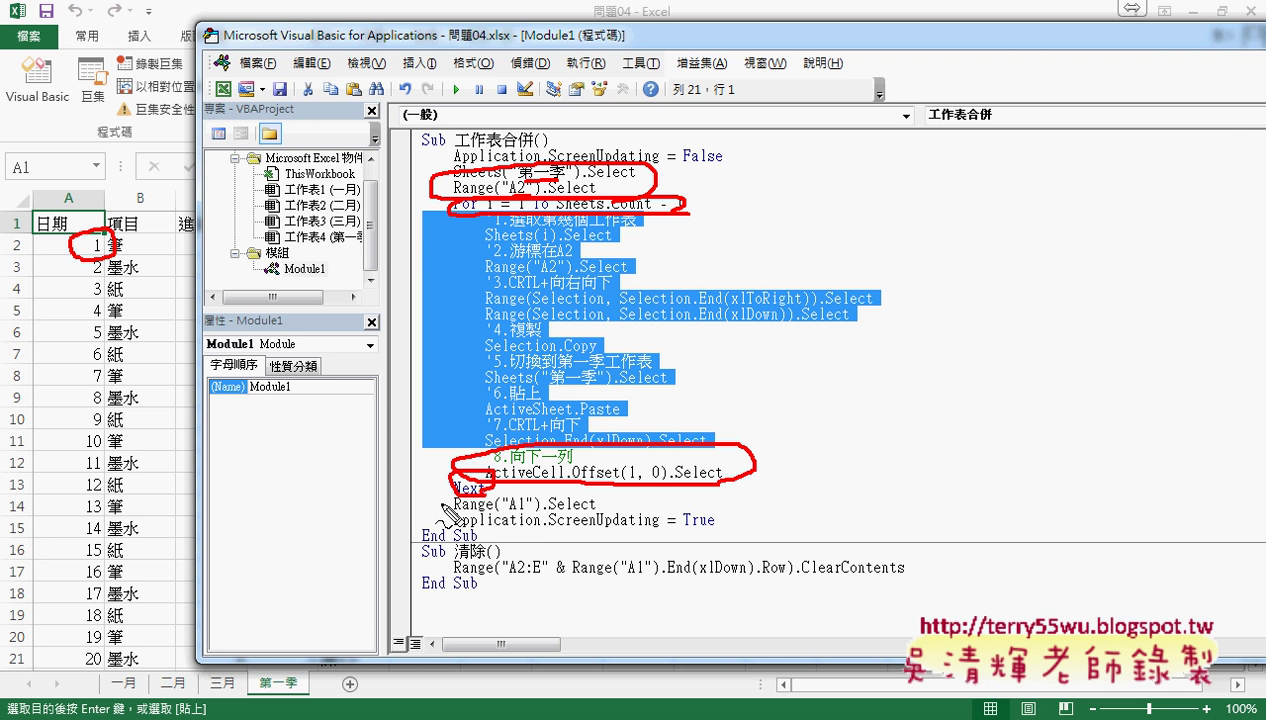
left_click_drag(436, 500, 460, 487)
left_click_drag(431, 148, 456, 138)
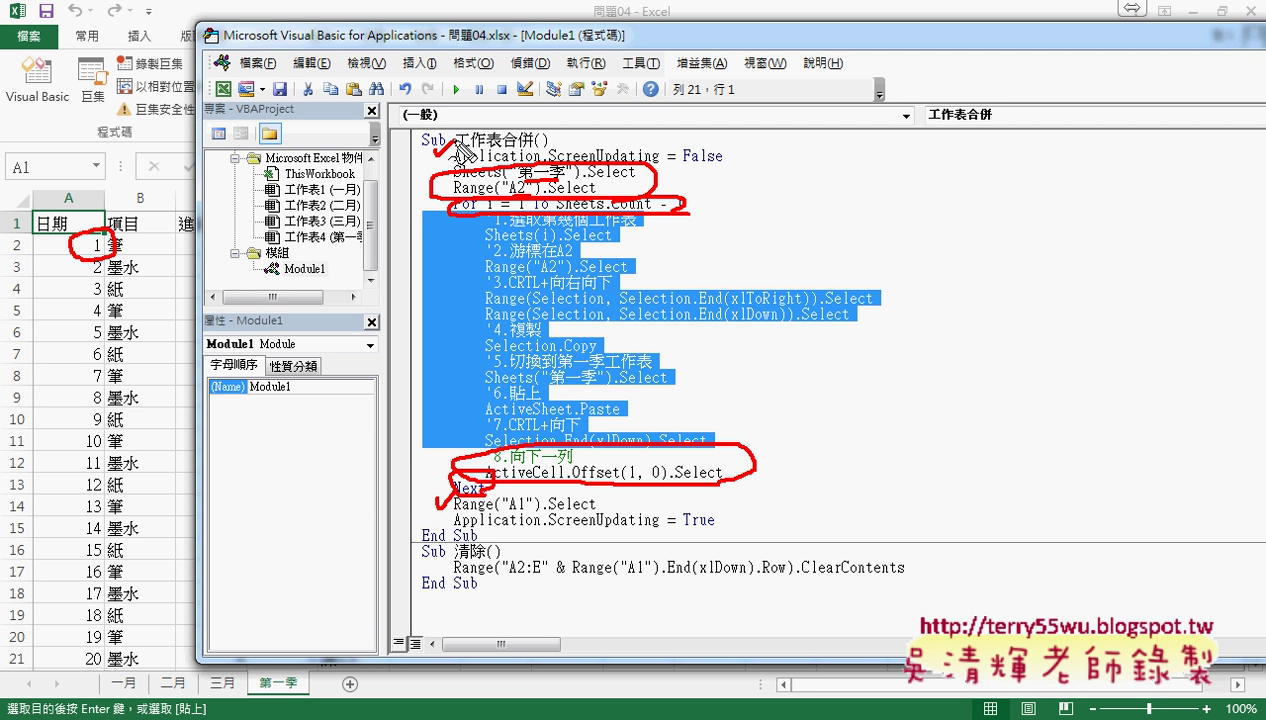
mouse_move(437, 517)
left_mouse_down()
mouse_move(438, 528)
mouse_move(450, 517)
left_mouse_up()
key("Escape")
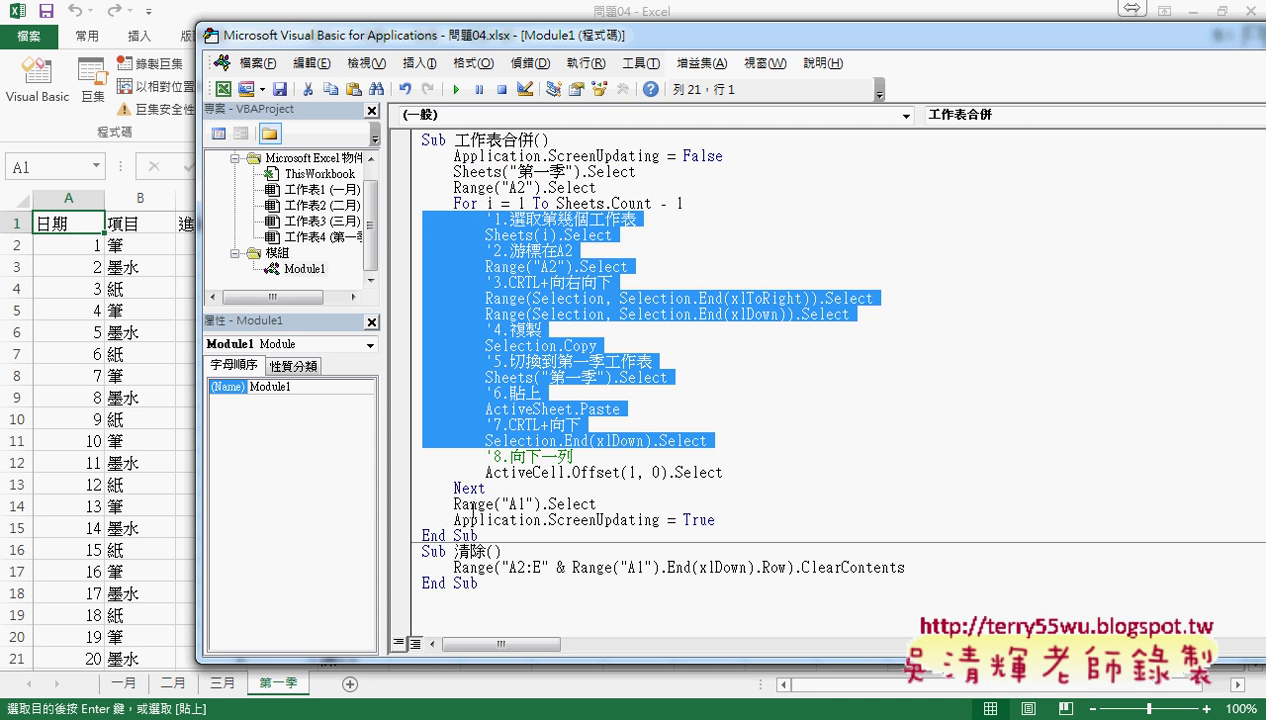
left_click(672, 578)
left_click_drag(509, 567, 794, 569)
left_click(528, 567)
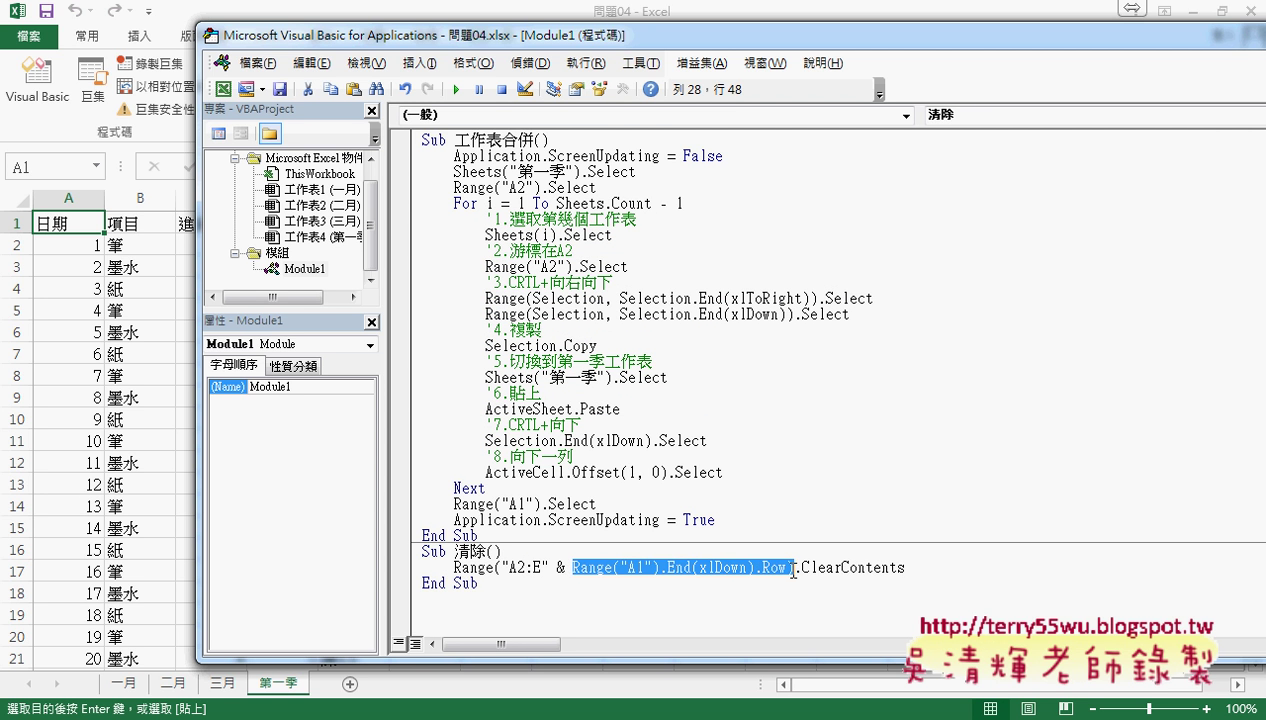
Clear the 第一季 sheet and rerun 工作表合併 to refill it with merged rows.
left_click(896, 569)
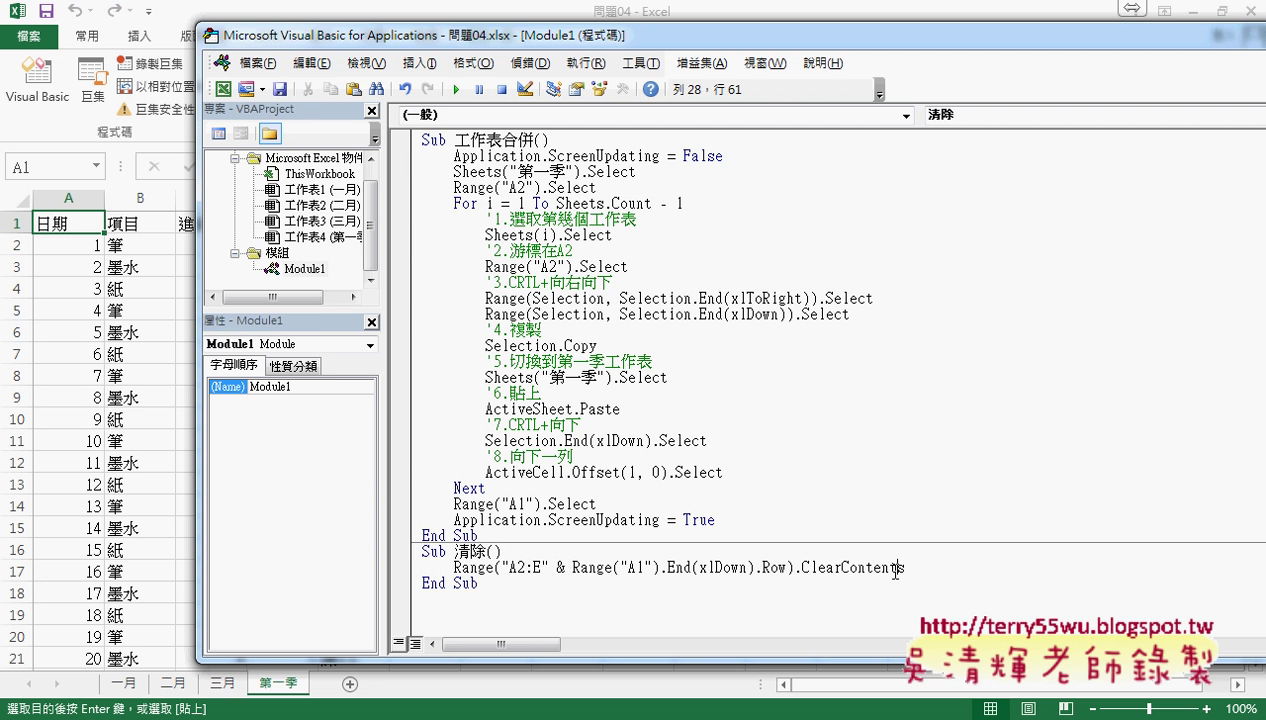
left_click(200, 374)
left_click(568, 292)
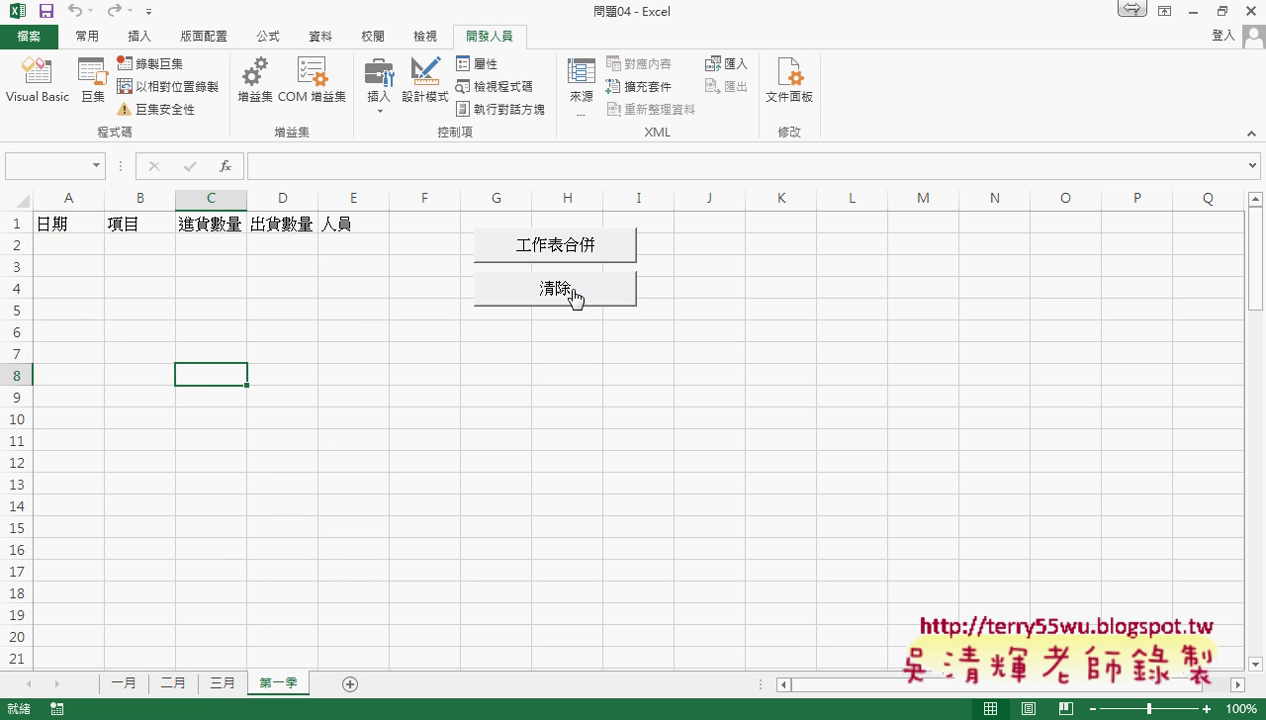
left_click(585, 255)
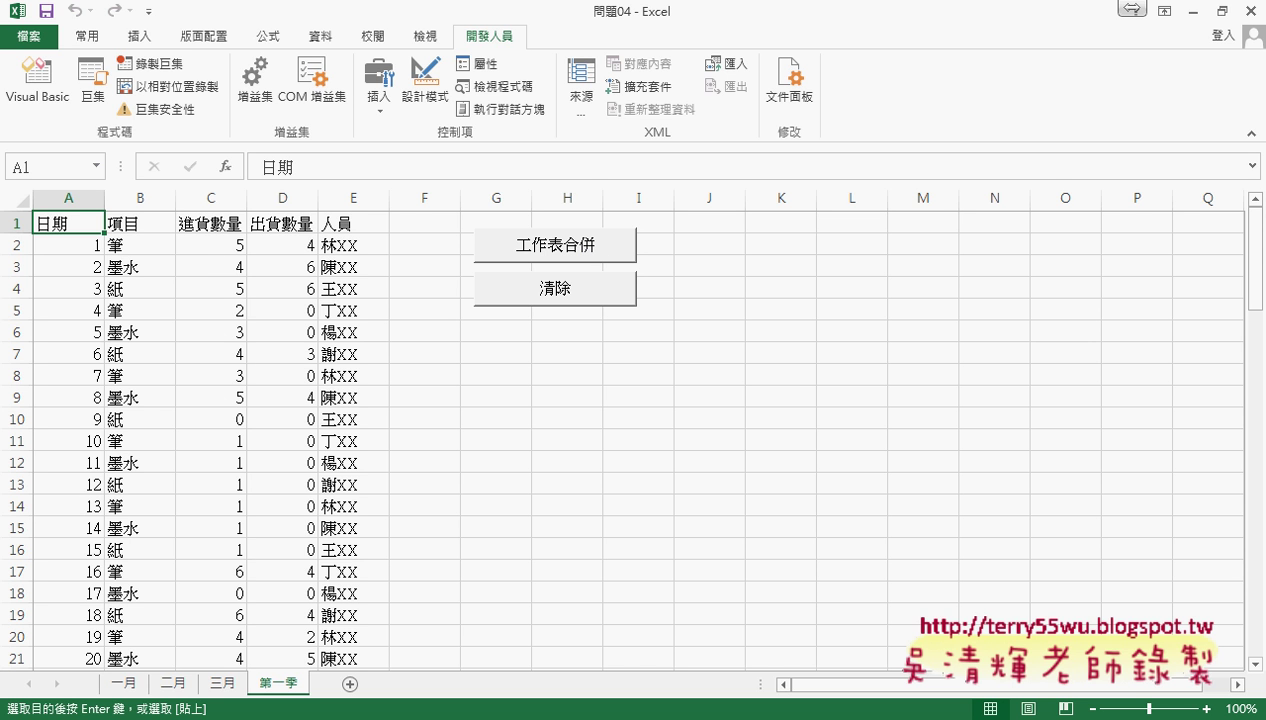
Inspect the plain-number dates in column A, checking cells A2 and A31.
left_click(73, 251)
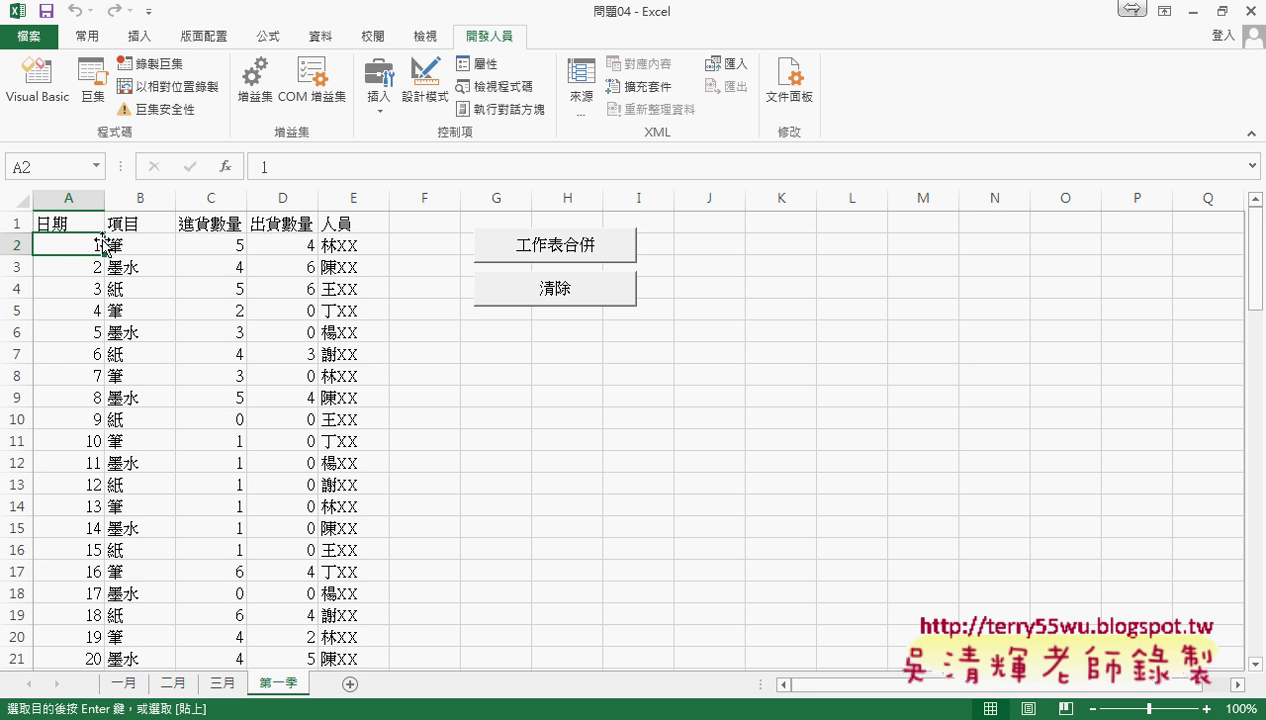
scroll(85, 390, "down", 4)
scroll(92, 535, "down", 2)
left_click(98, 484)
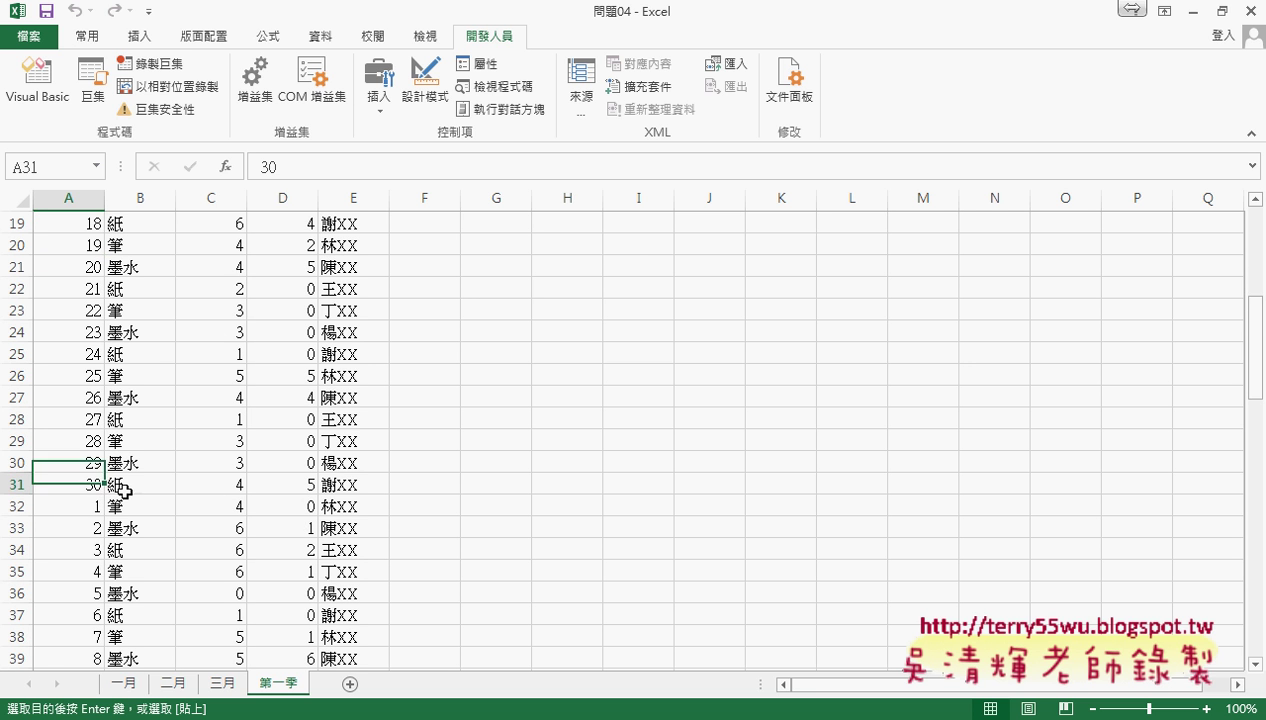
scroll(215, 495, "down", 3)
scroll(95, 467, "down", 4)
scroll(98, 467, "down", 4)
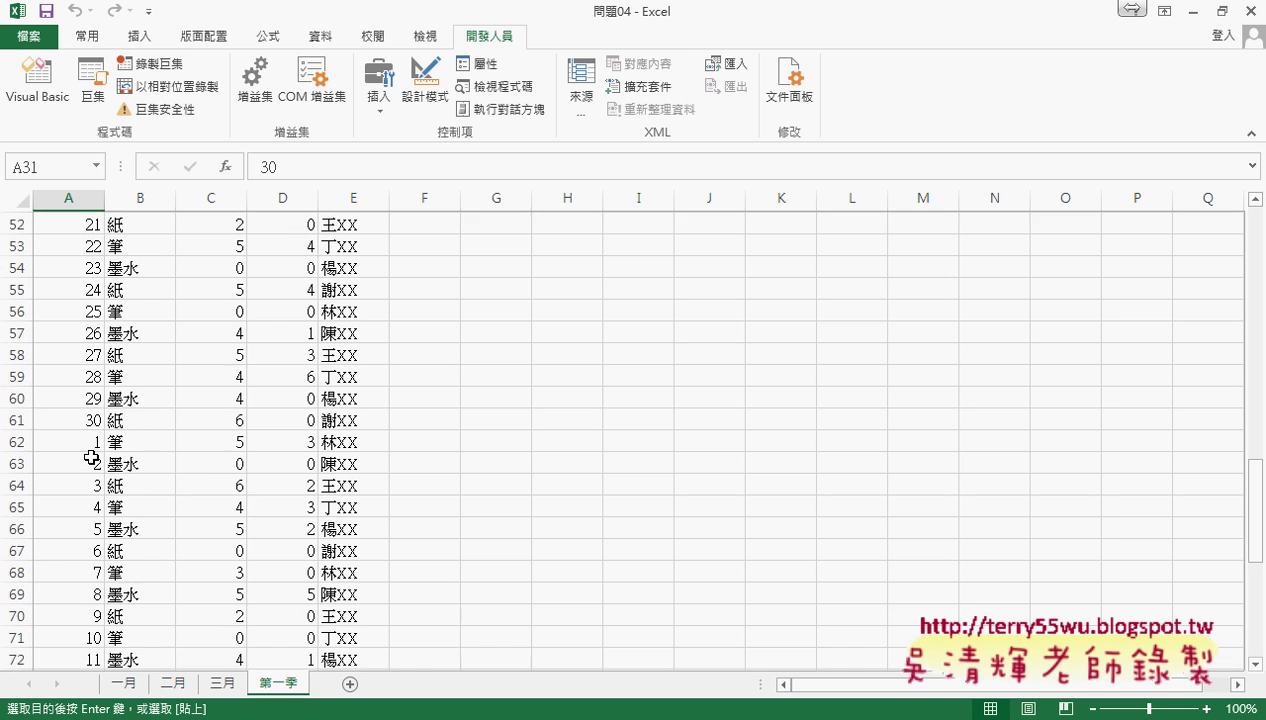
scroll(68, 543, "up", 4)
scroll(68, 543, "up", 9)
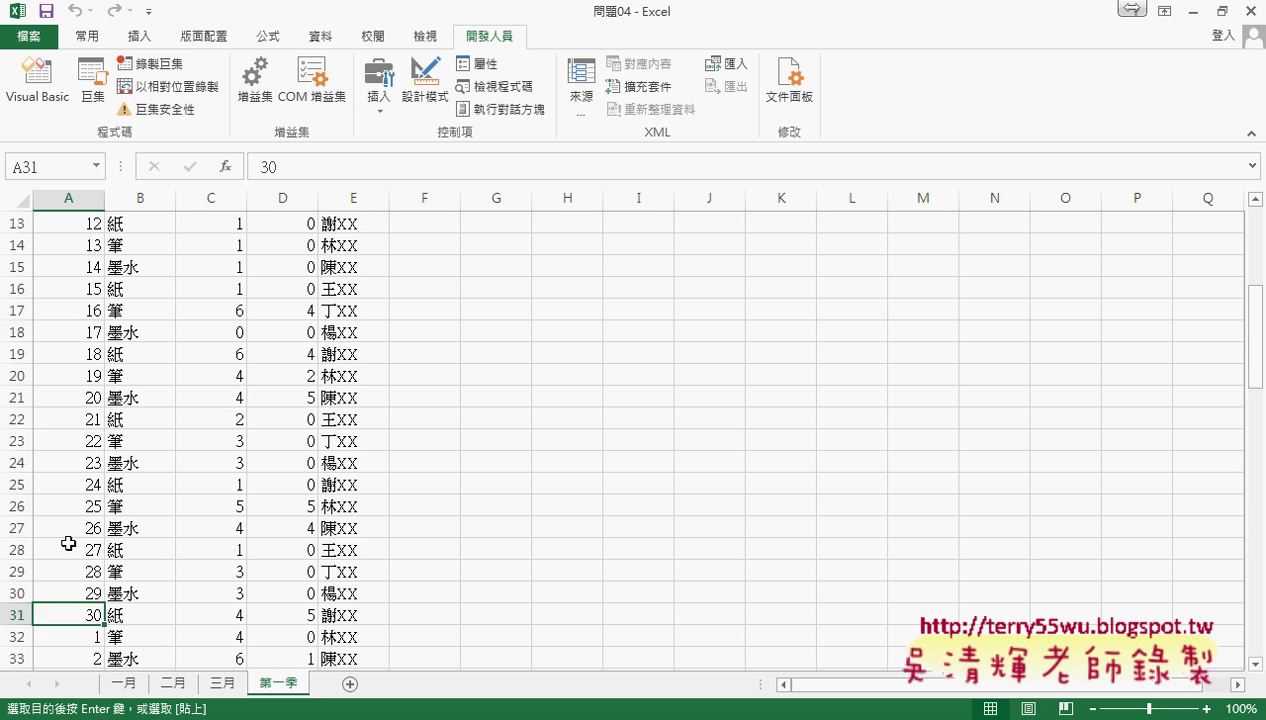
scroll(80, 400, "up", 3)
scroll(85, 335, "up", 1)
left_click(70, 250)
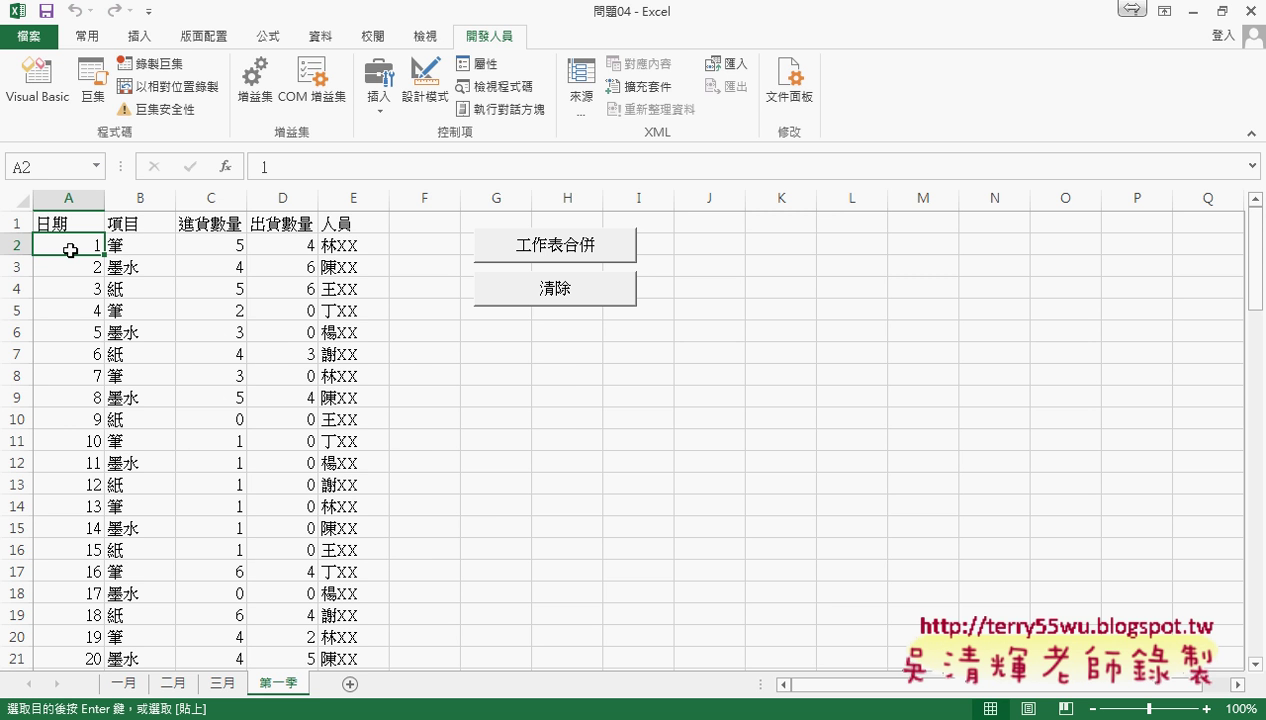
Scroll the Google Docs notes to the 如何處理月份資料問題 section and its 一月1日 result table.
key("alt+Tab")
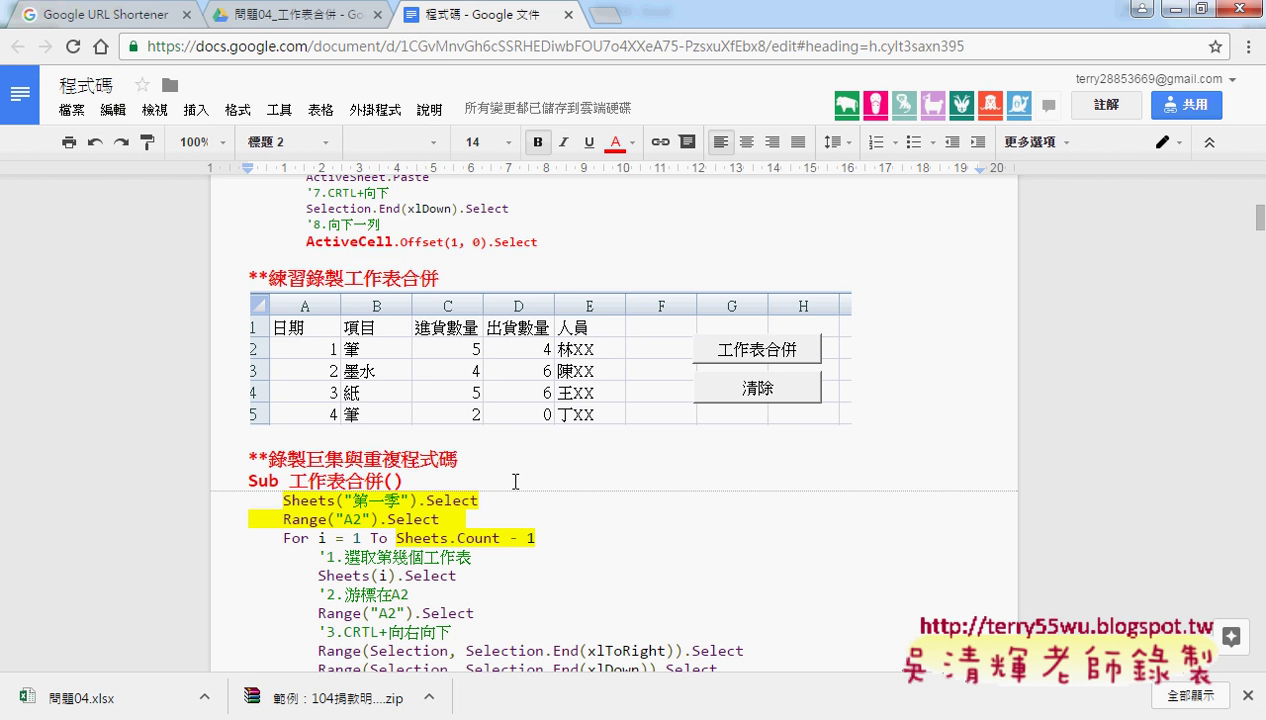
scroll(515, 482, "down", 3)
scroll(520, 500, "down", 5)
scroll(520, 500, "up", 1)
scroll(518, 467, "up", 5)
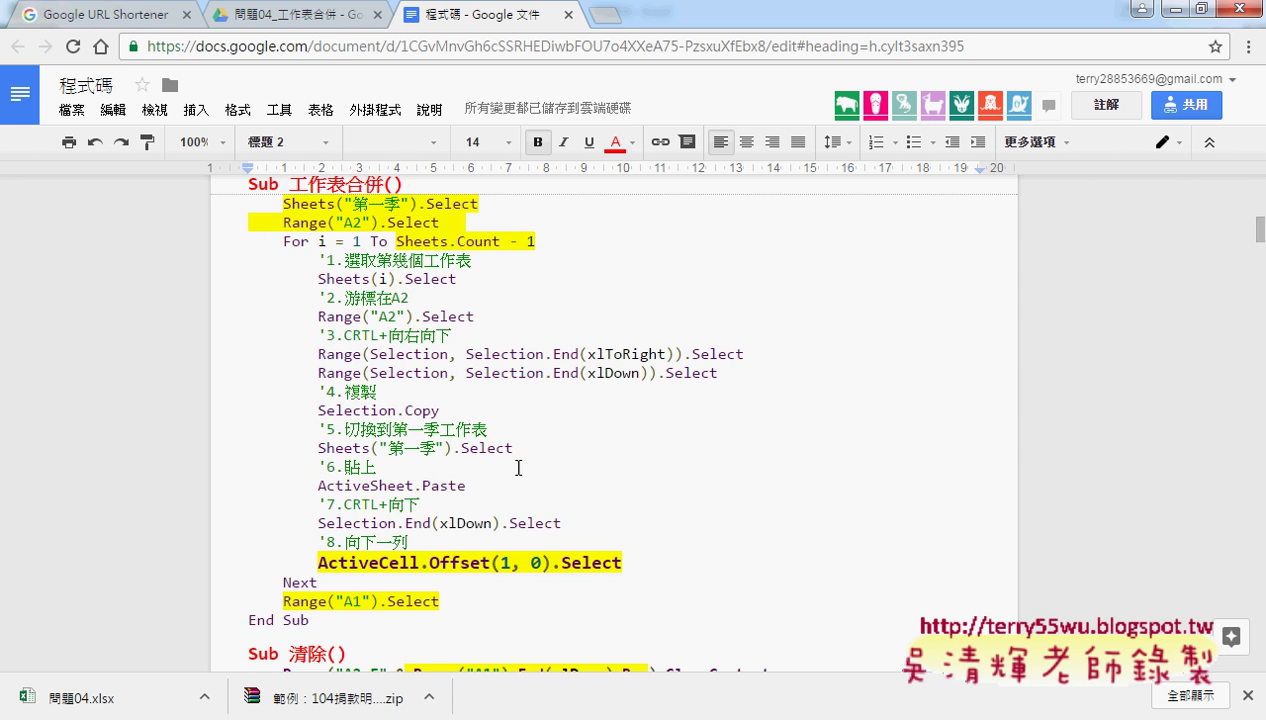
left_click_drag(250, 186, 252, 176)
scroll(251, 456, "down", 1)
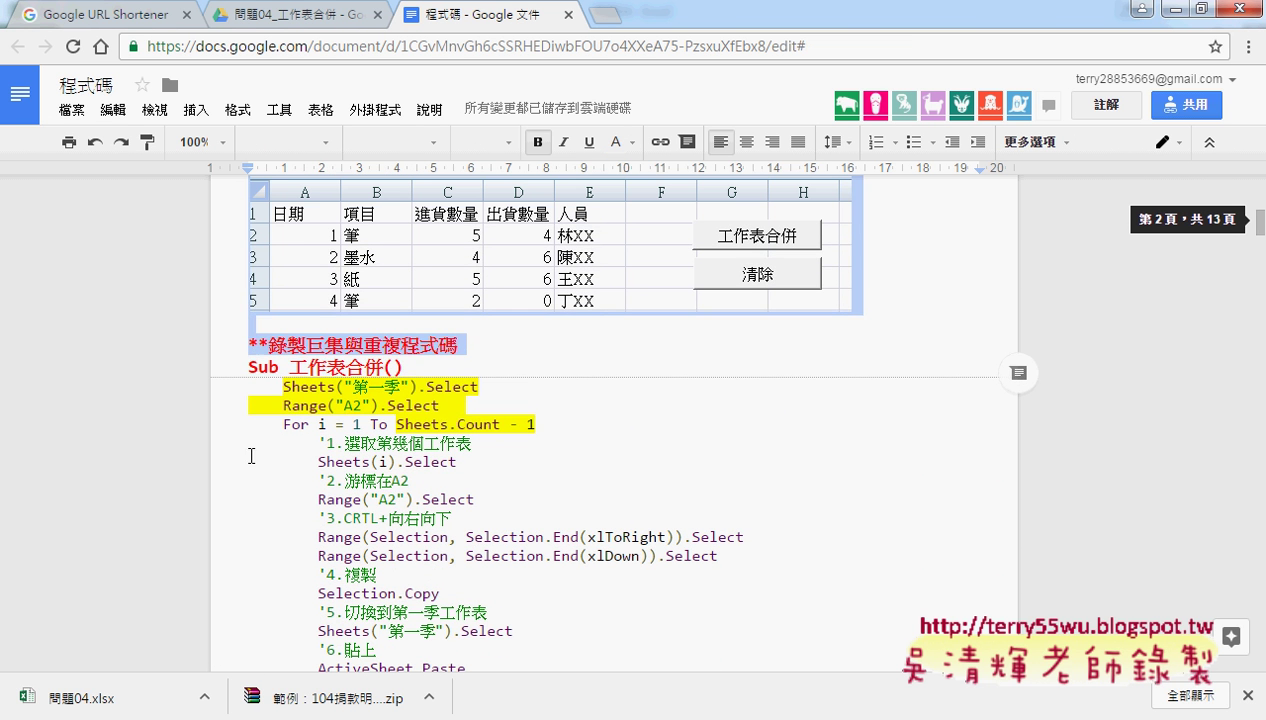
left_click(250, 400)
left_click_drag(248, 366, 318, 465)
scroll(318, 516, "down", 3)
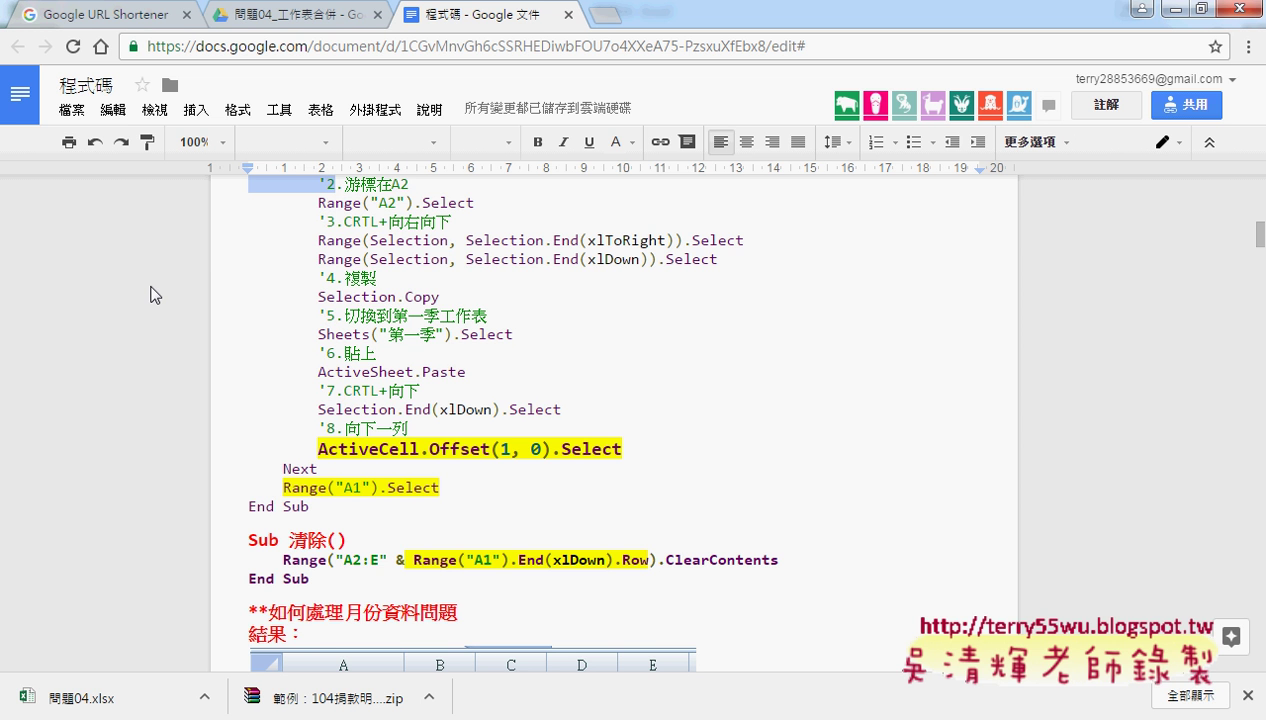
scroll(196, 330, "down", 3)
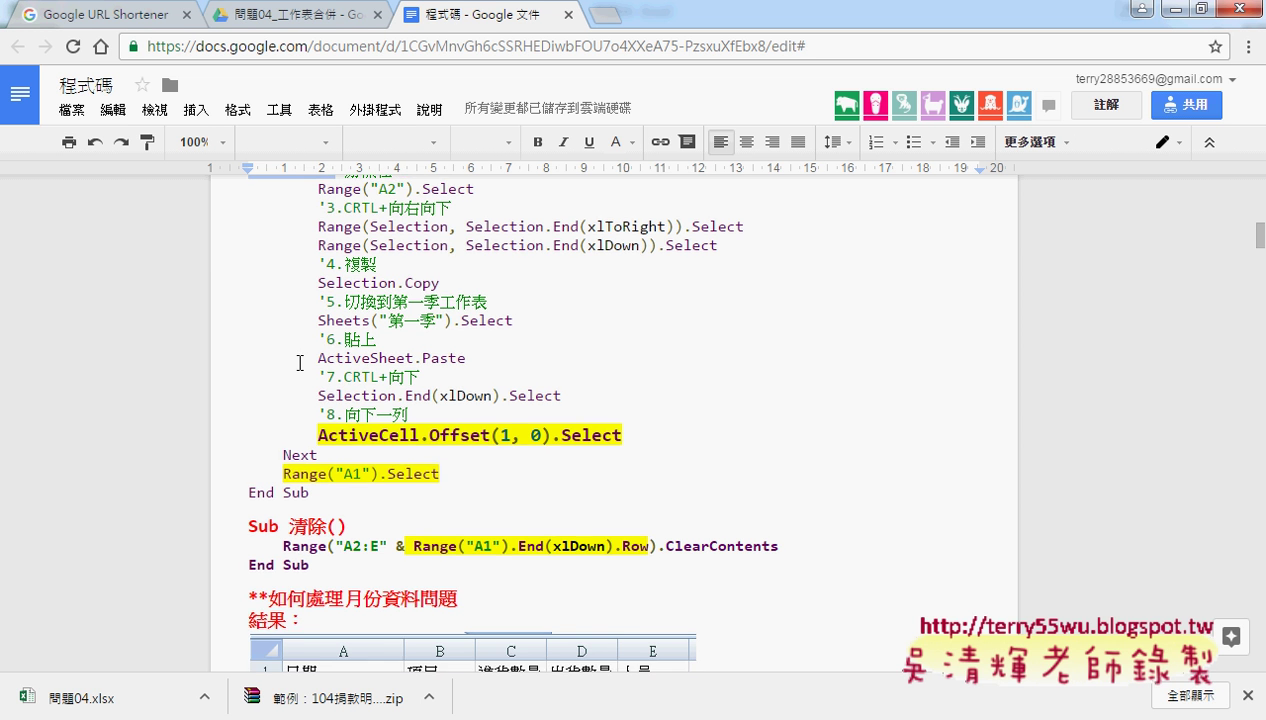
left_click(370, 262)
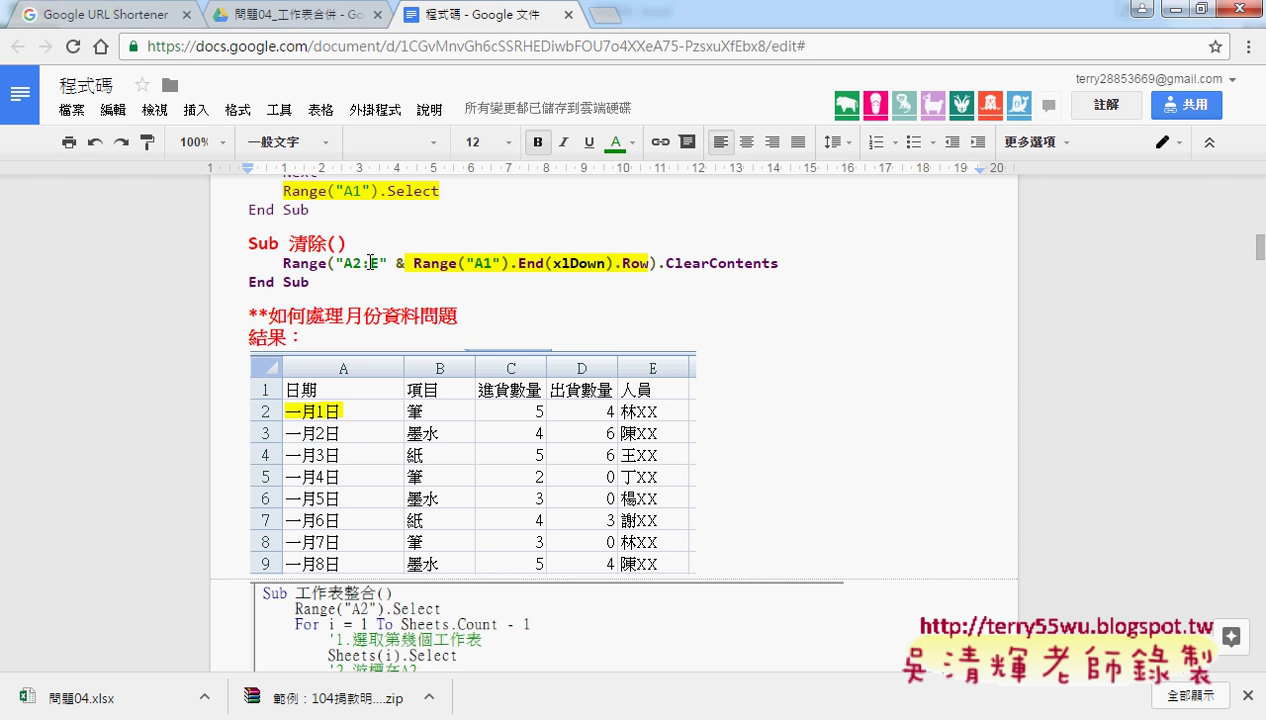
scroll(865, 384, "down", 2)
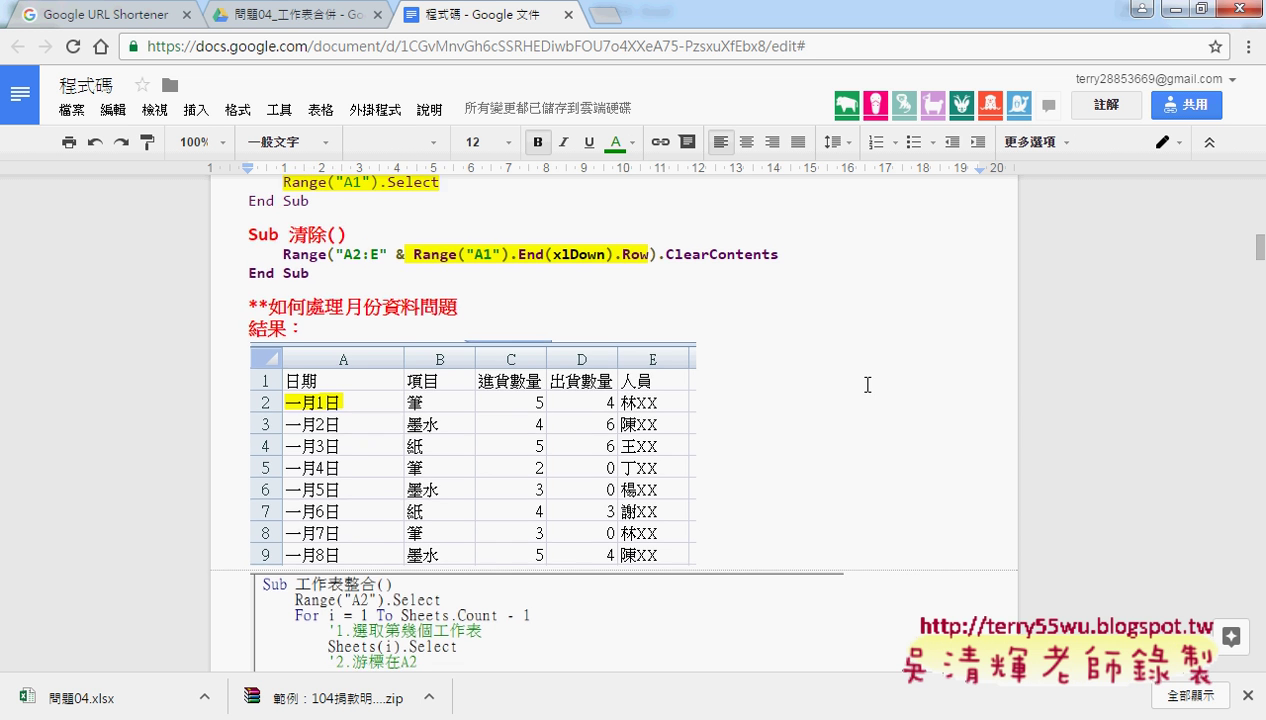
scroll(865, 384, "up", 1)
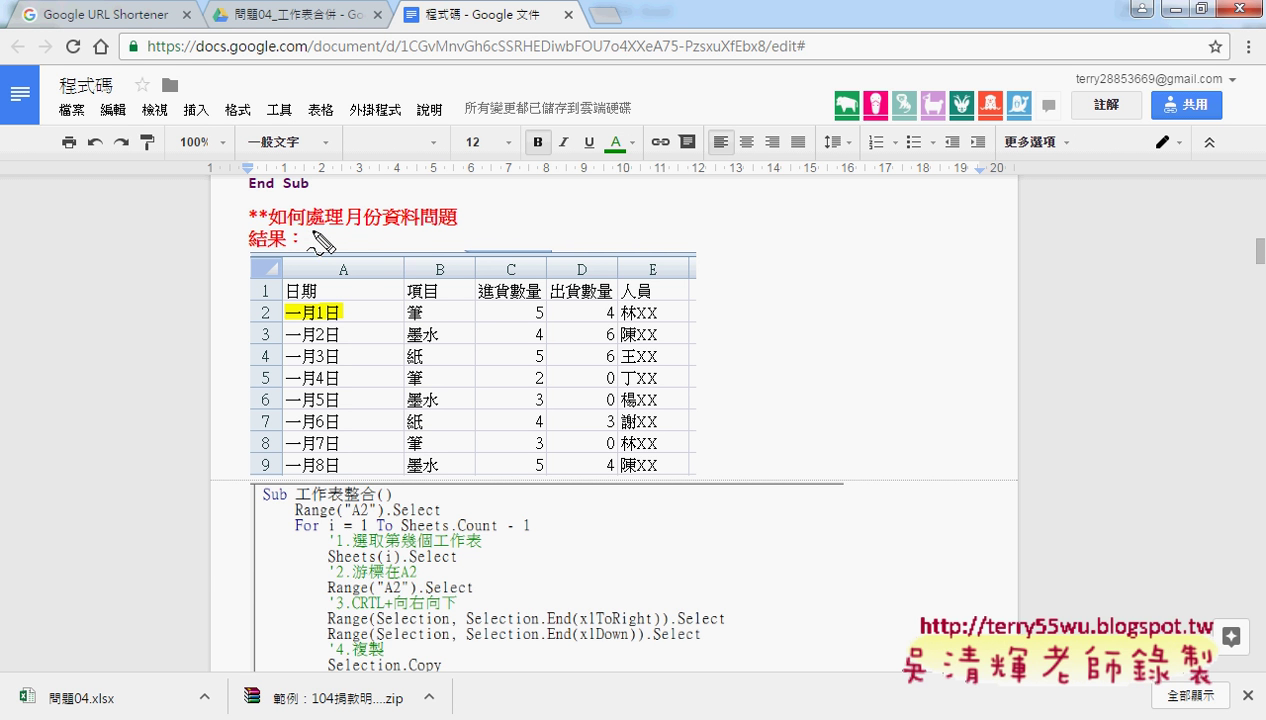
Circle the column A month dates in red ink, erase the marks, then return to the VBA editor.
left_click_drag(314, 230, 456, 222)
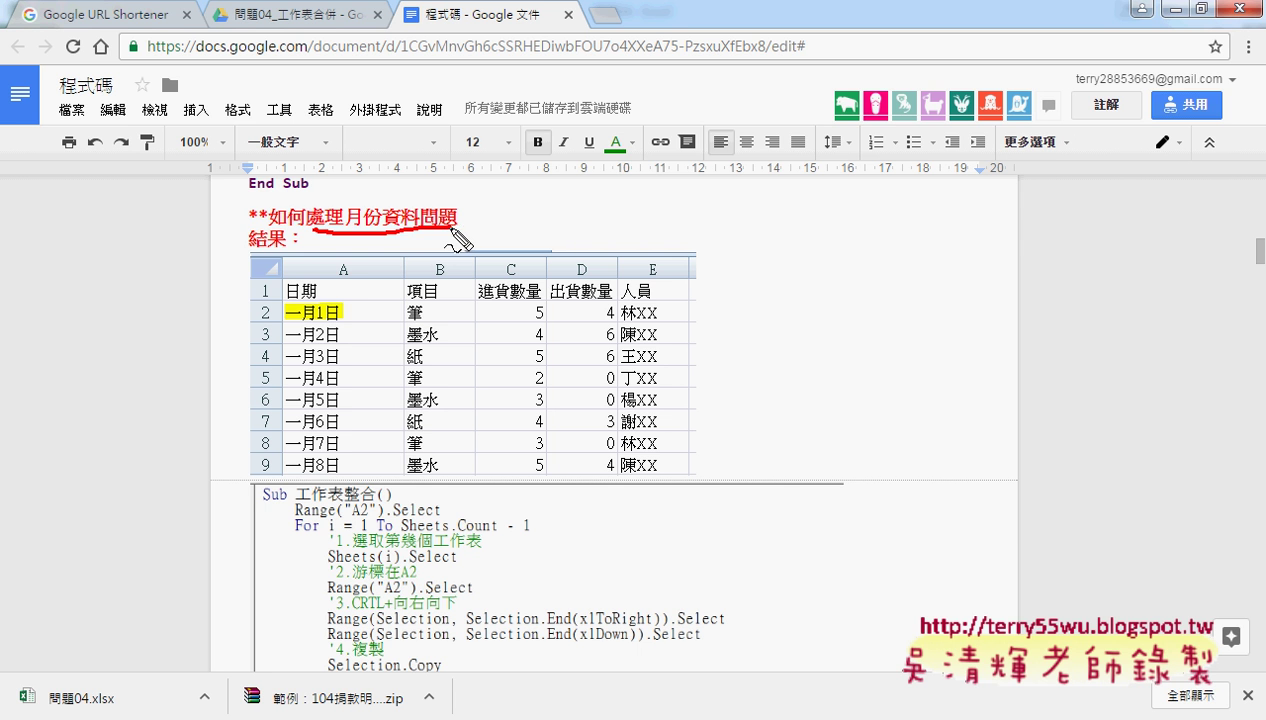
mouse_move(305, 482)
left_mouse_down()
mouse_move(292, 313)
mouse_move(305, 482)
left_mouse_up()
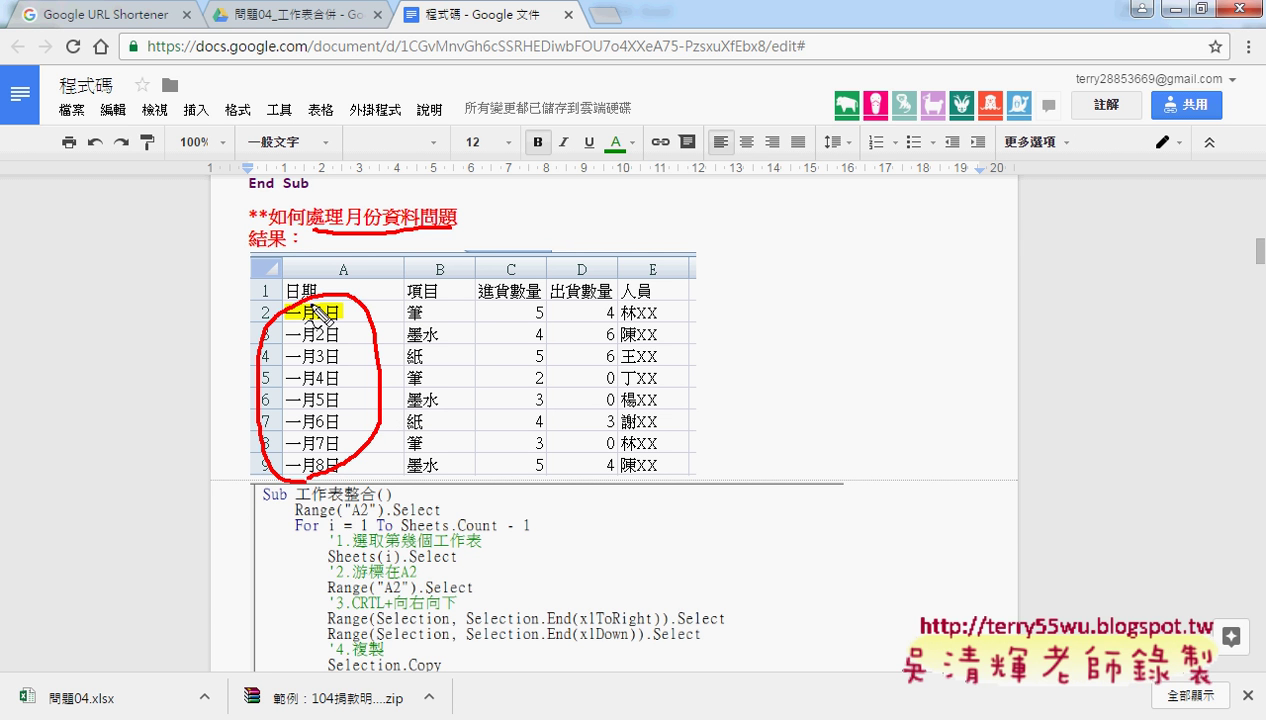
left_click_drag(310, 300, 310, 482)
left_click_drag(329, 303, 327, 485)
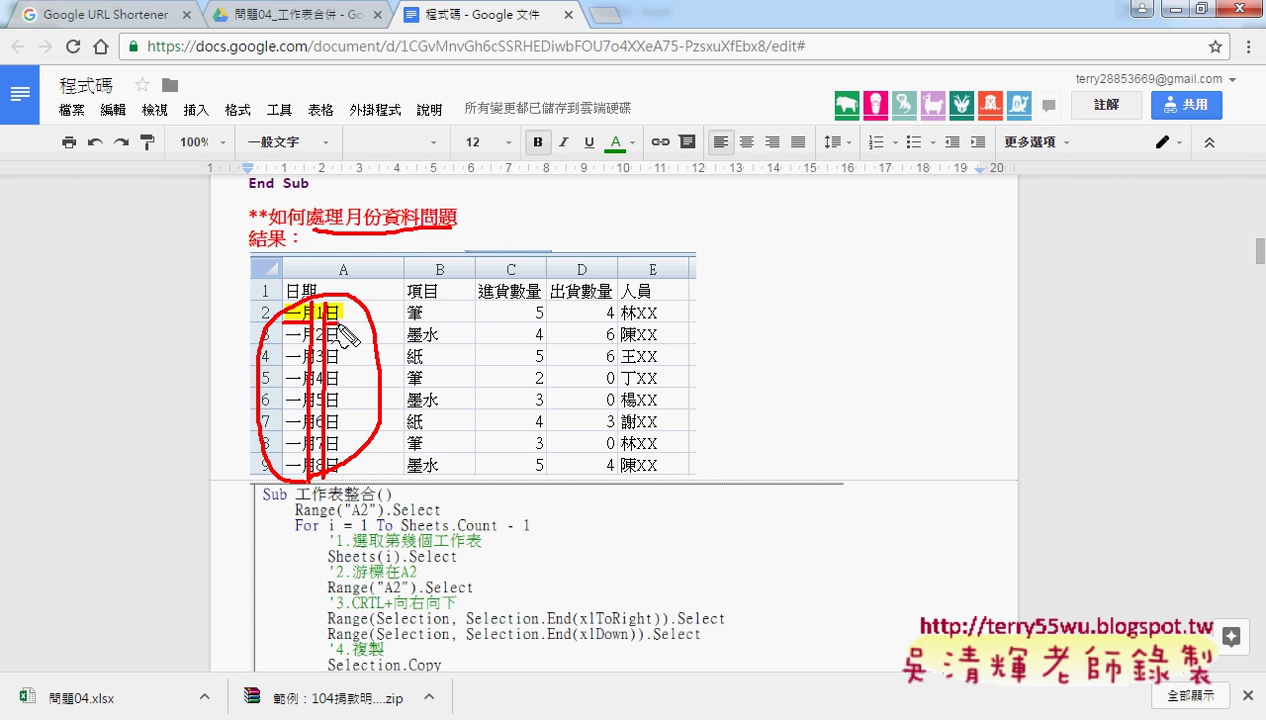
right_click(339, 323)
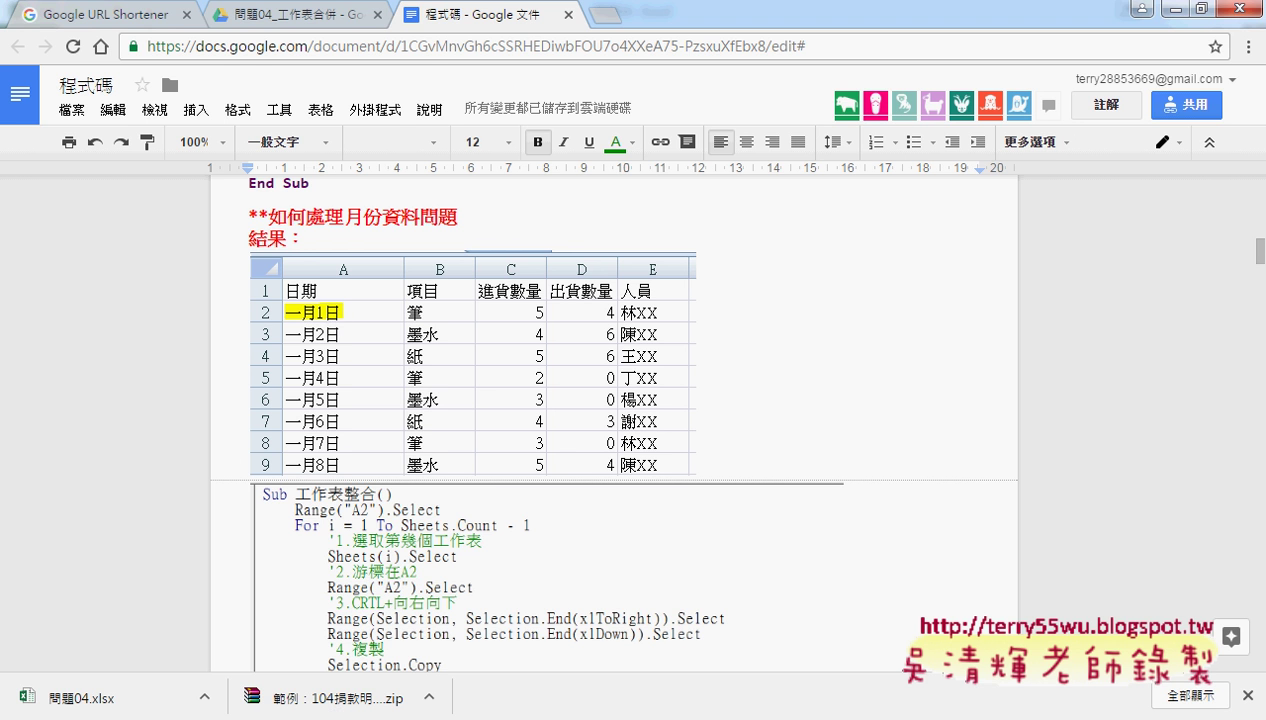
left_click(362, 625)
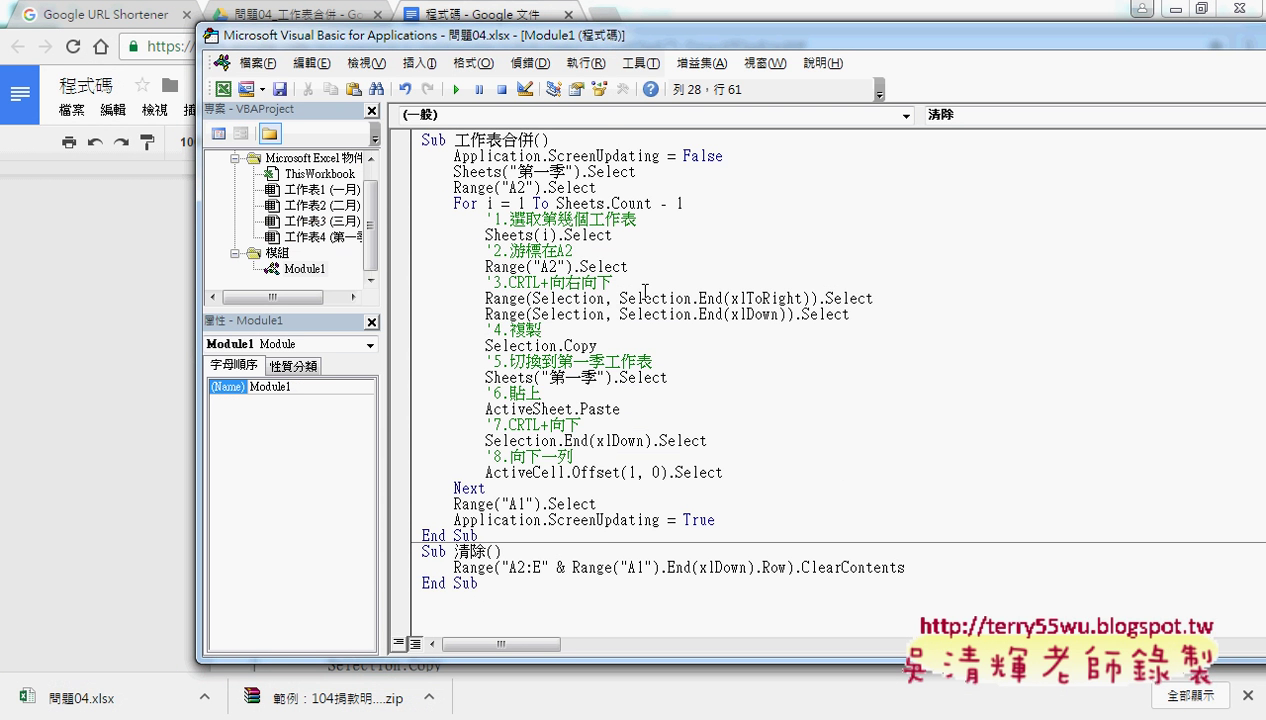
Place the VBA editor beside the sheet and run the 清除 macro from its code.
left_click(1170, 12)
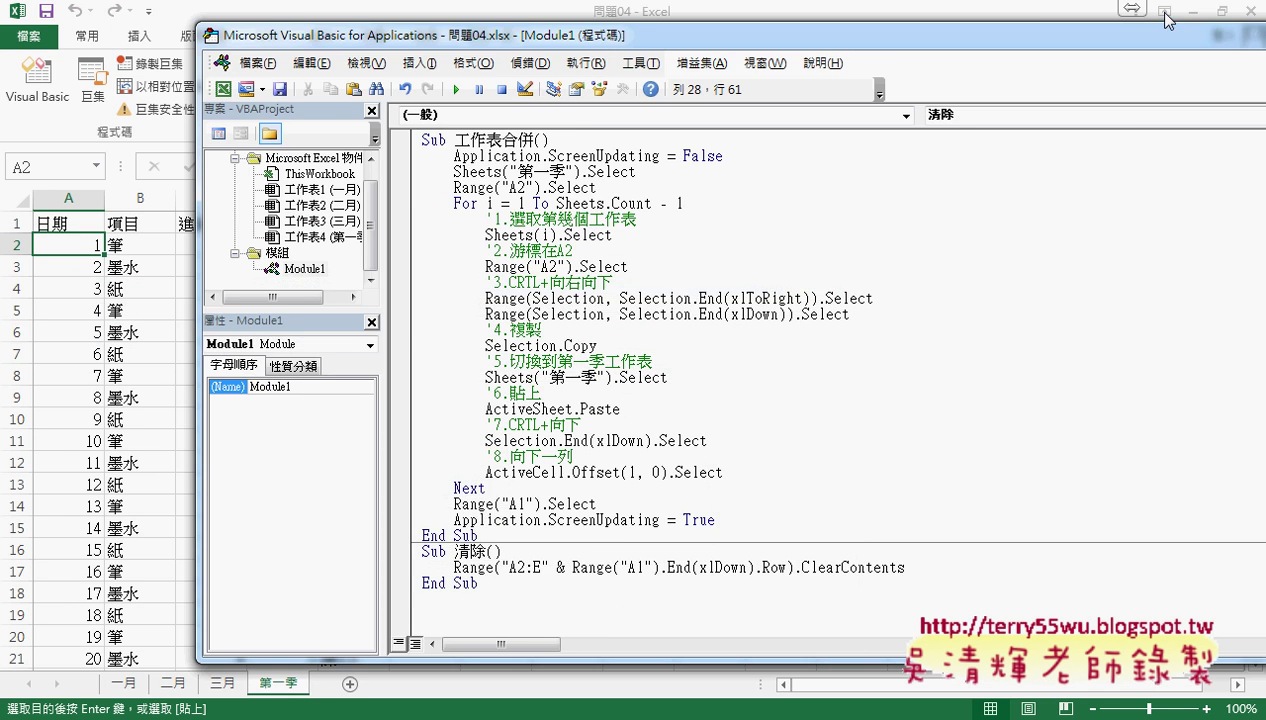
left_click_drag(586, 44, 812, 48)
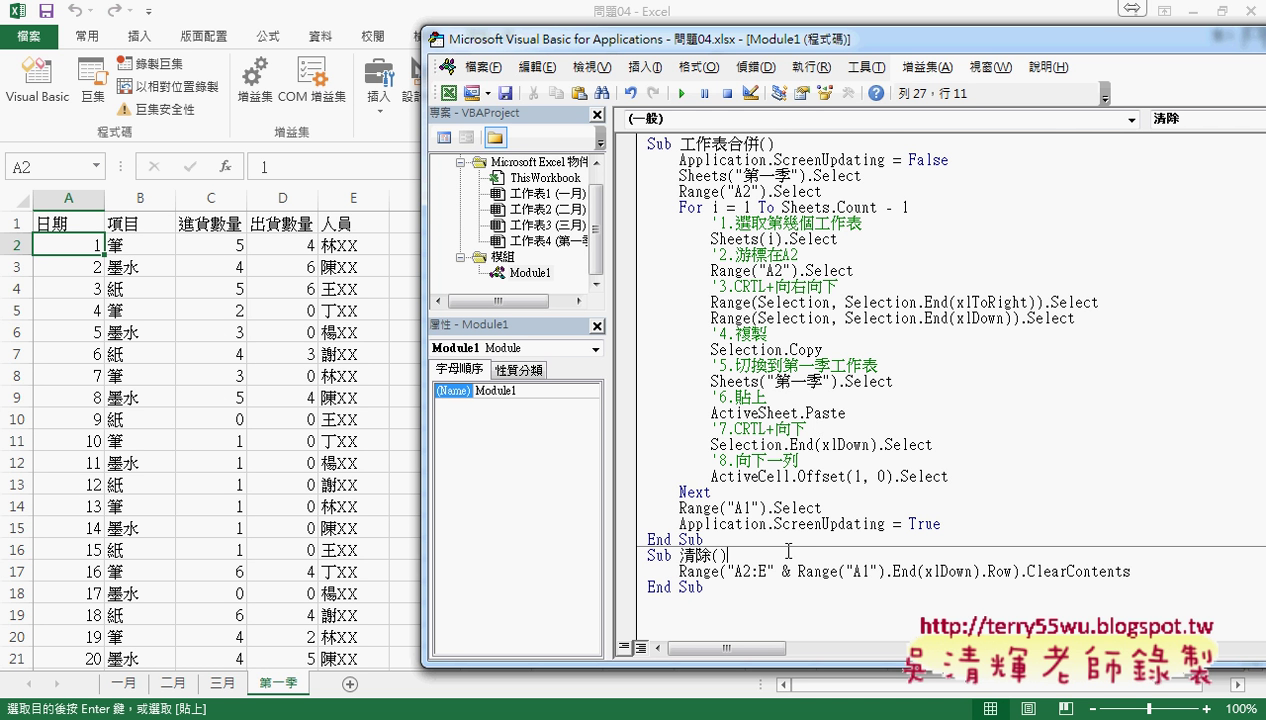
left_click(784, 571)
left_click(681, 93)
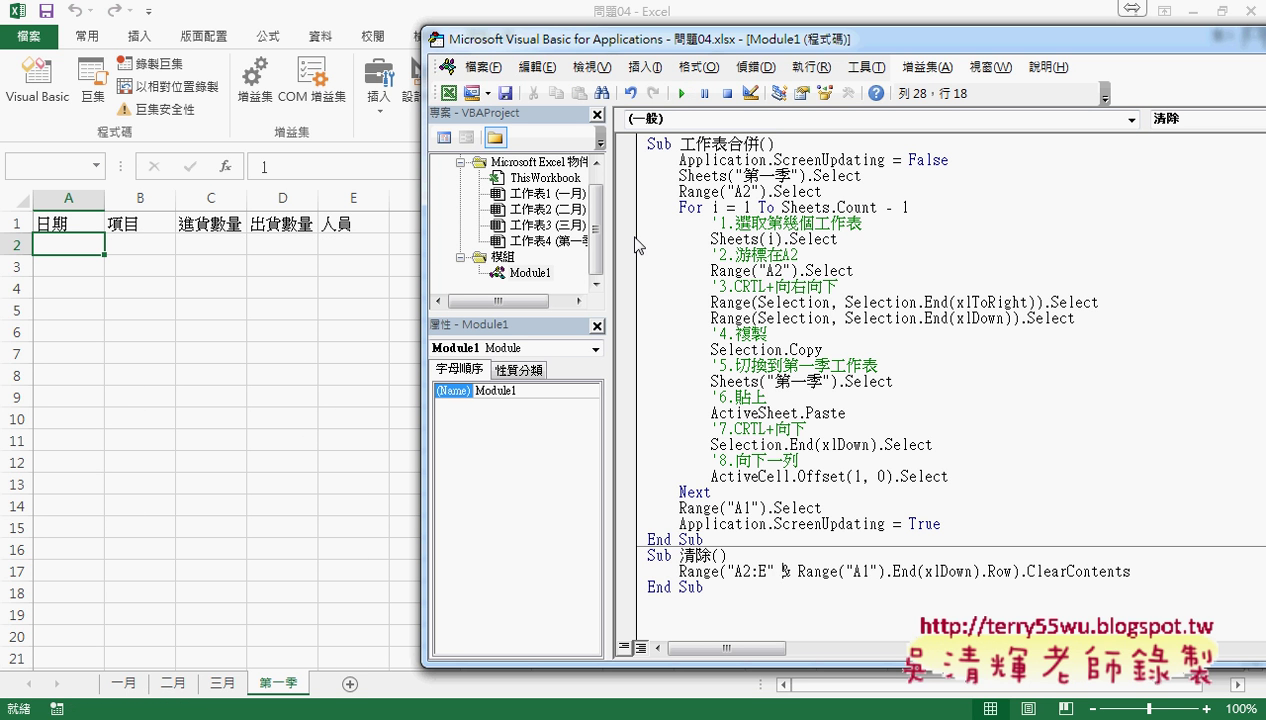
Step through the 清除 macro line by line with F8 until it finishes.
key("F8")
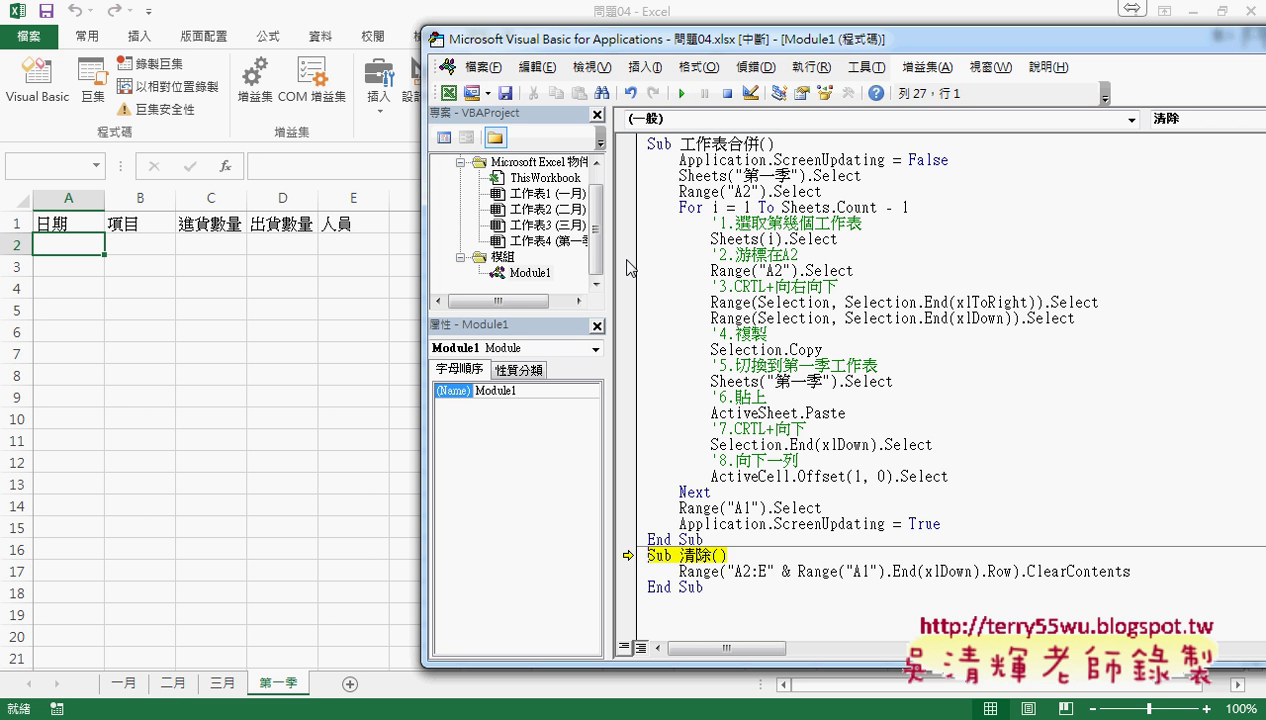
key("F8")
key("F8")
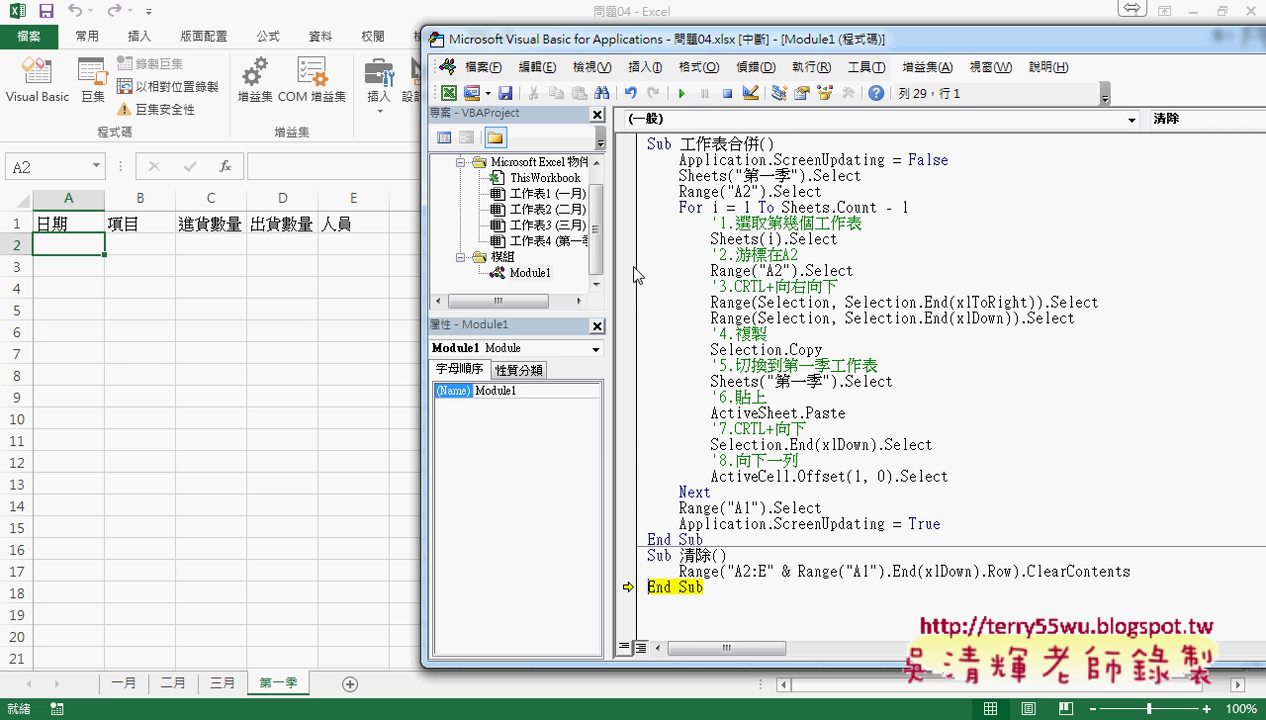
key("F8")
left_click(680, 280)
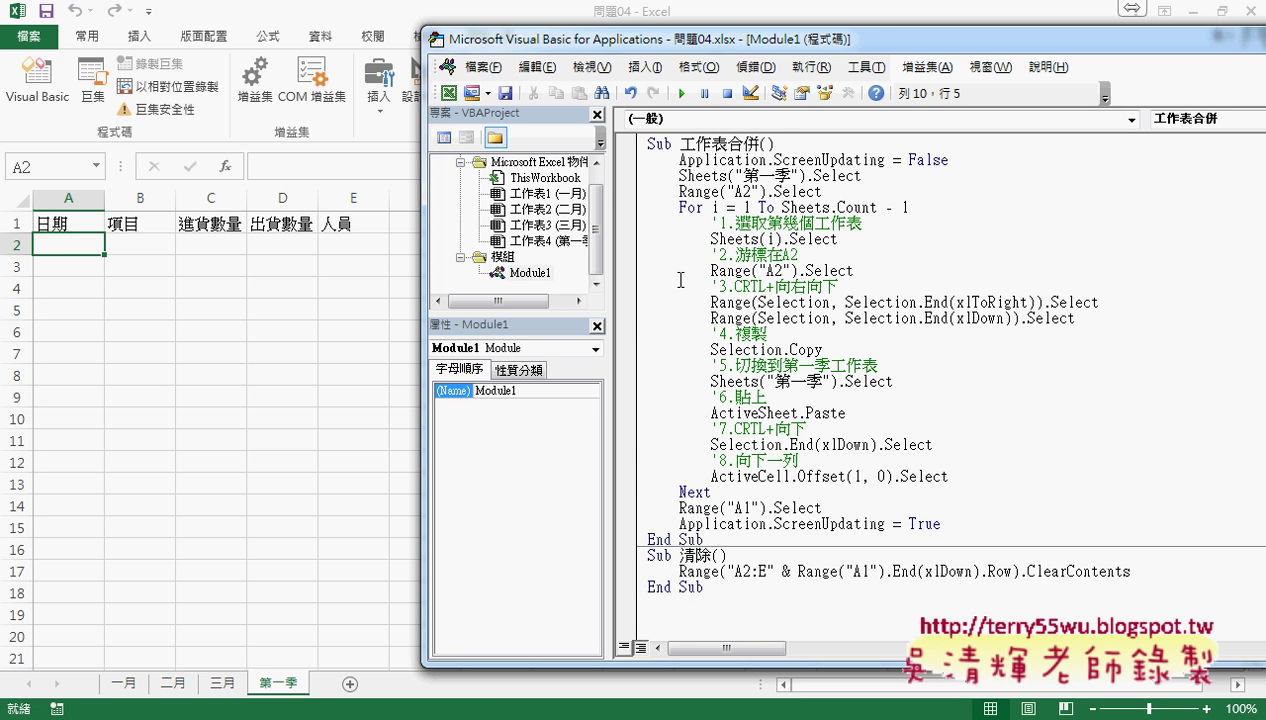
key("F8")
Step through 工作表合併 until the 一月 data is copied and ActiveSheet.Paste is next.
key("F8")
key("F8")
key("F8")
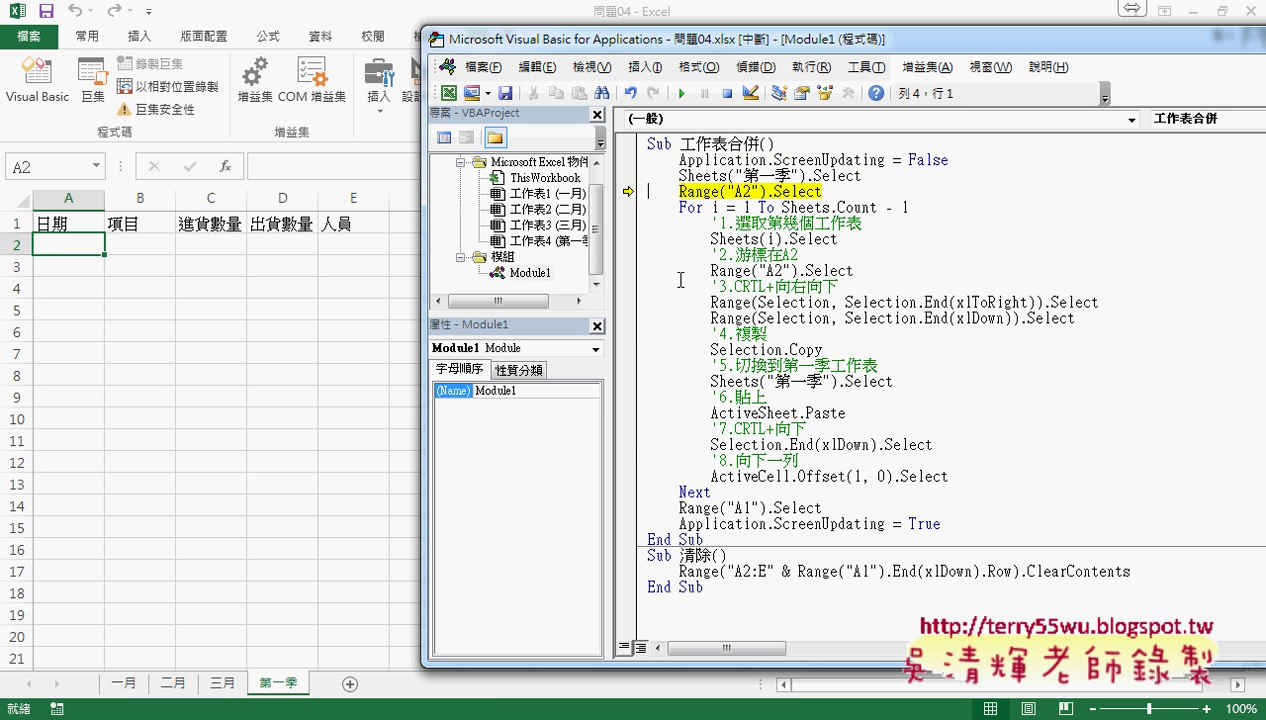
key("F8")
key("F8")
key("F8")
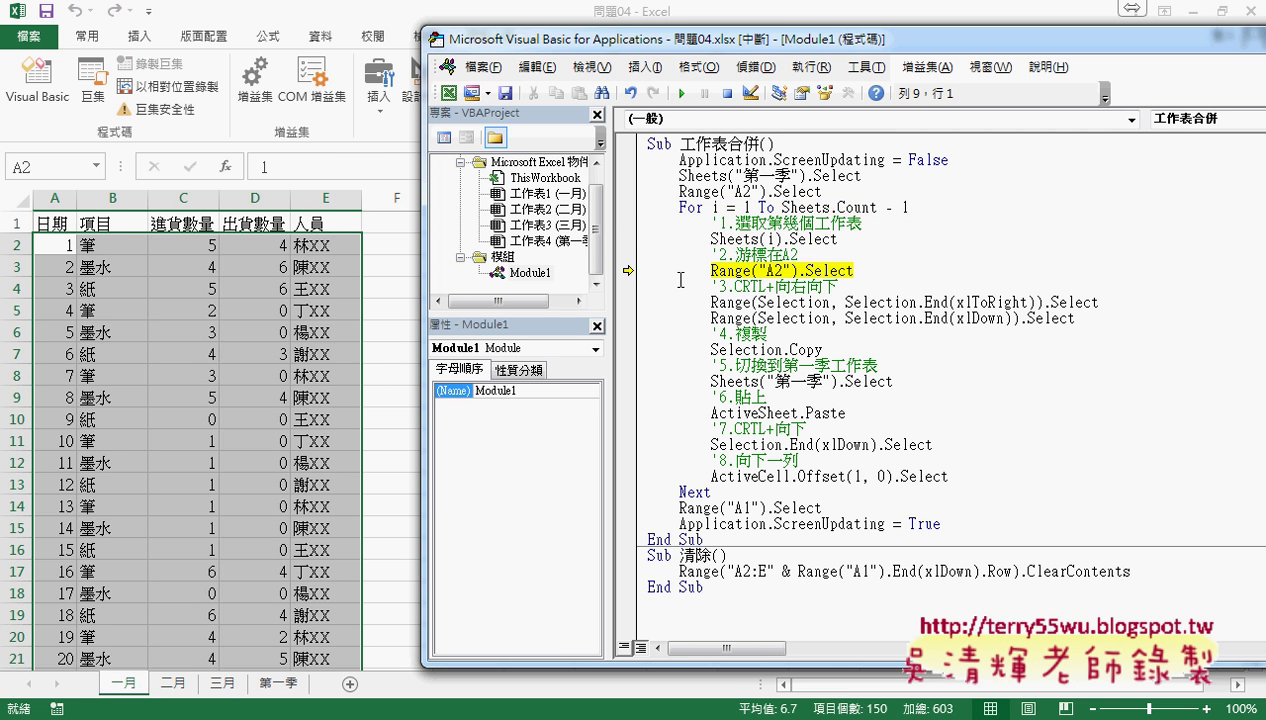
key("F8")
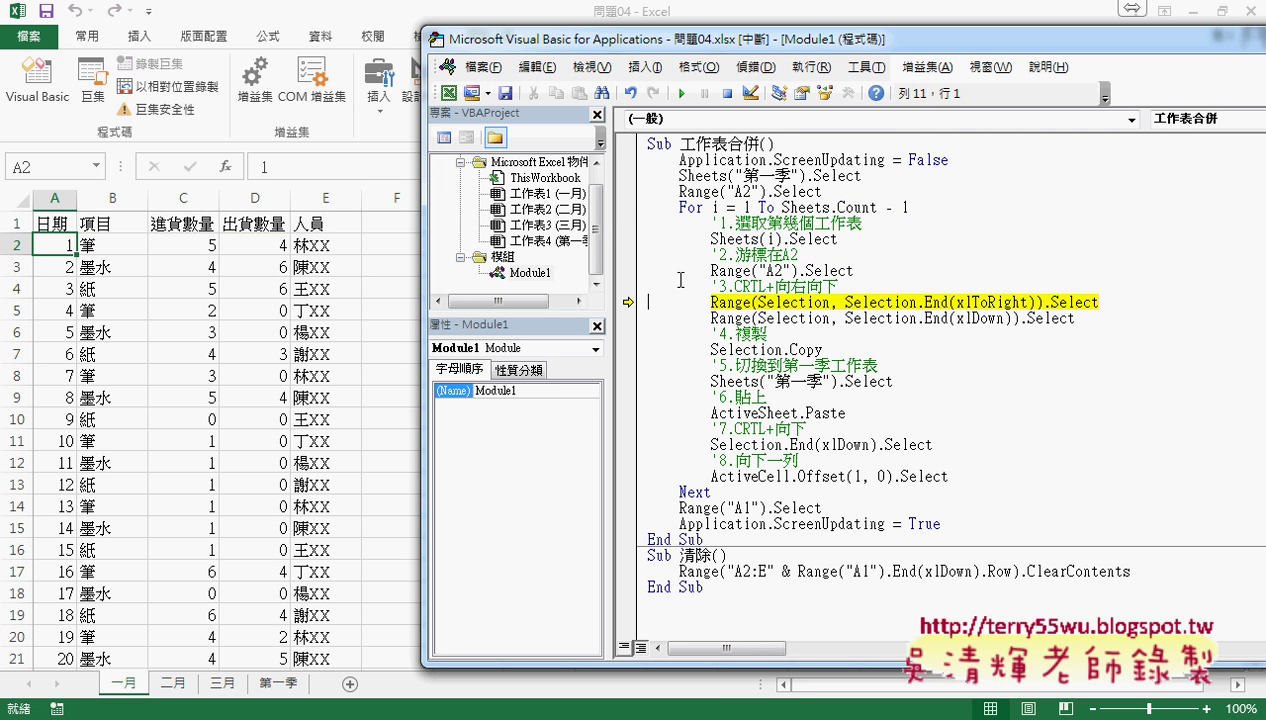
key("F8")
key("F8")
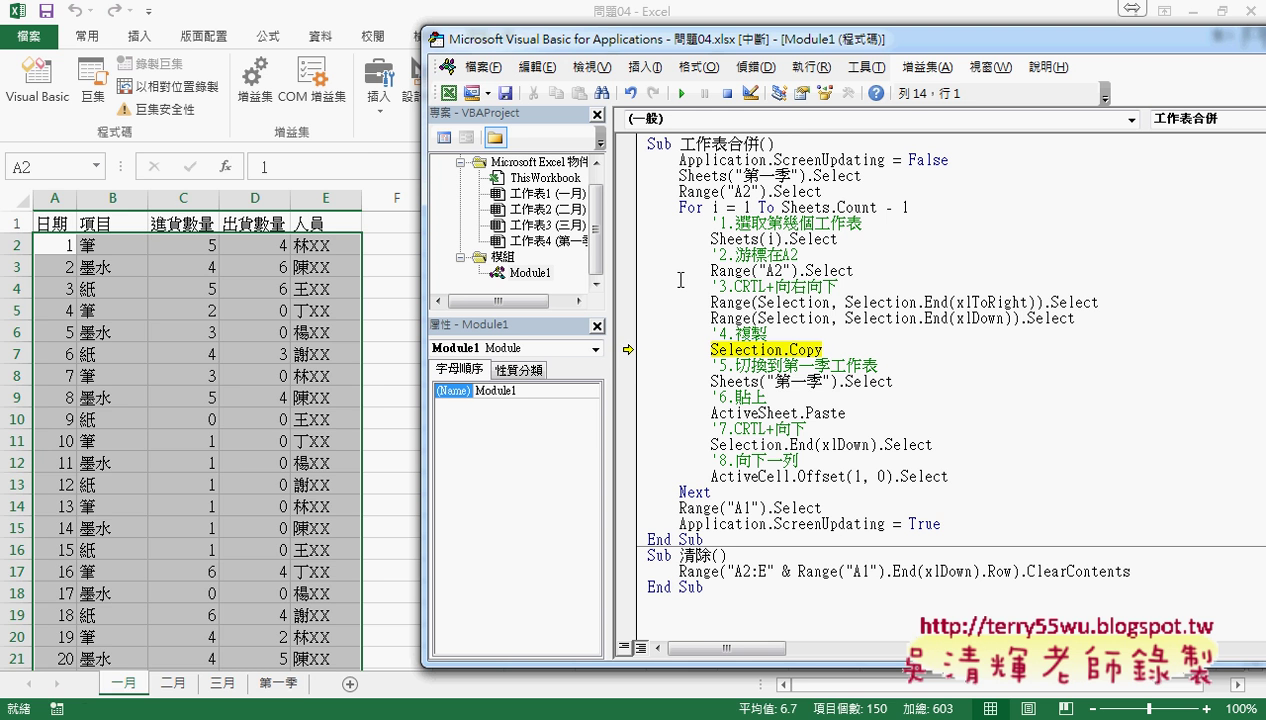
key("F8")
key("F8")
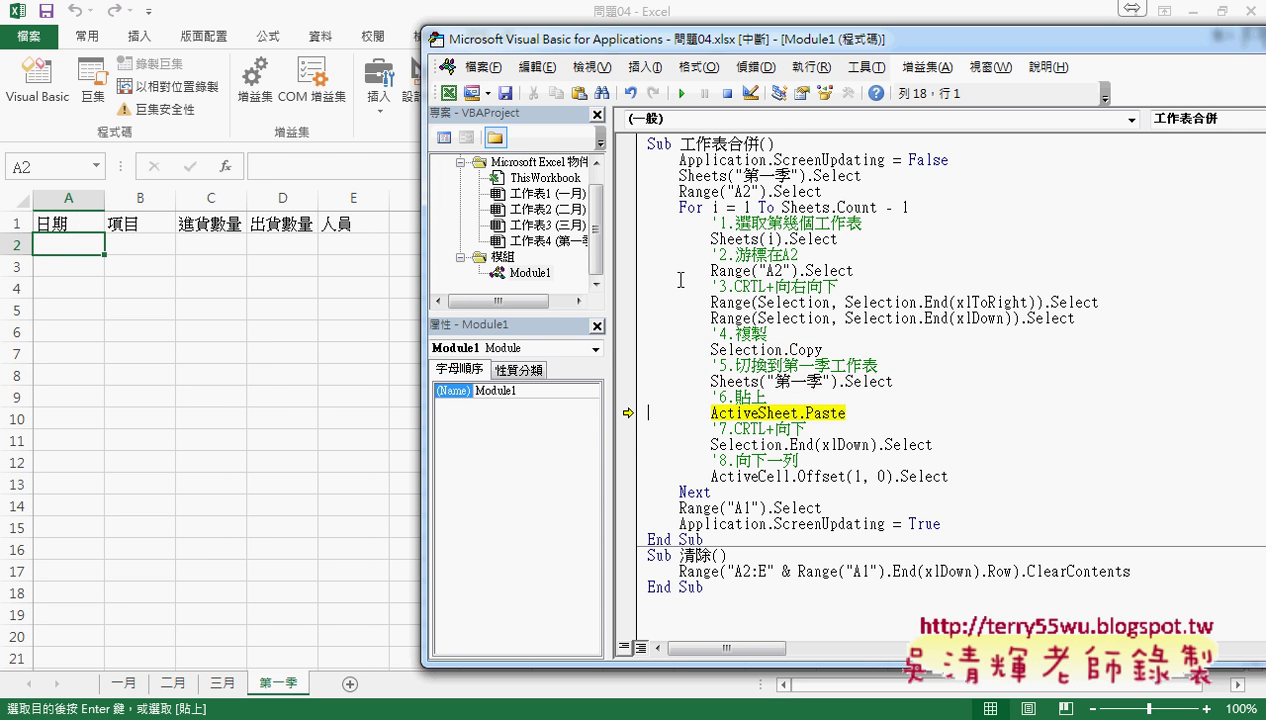
key("F8")
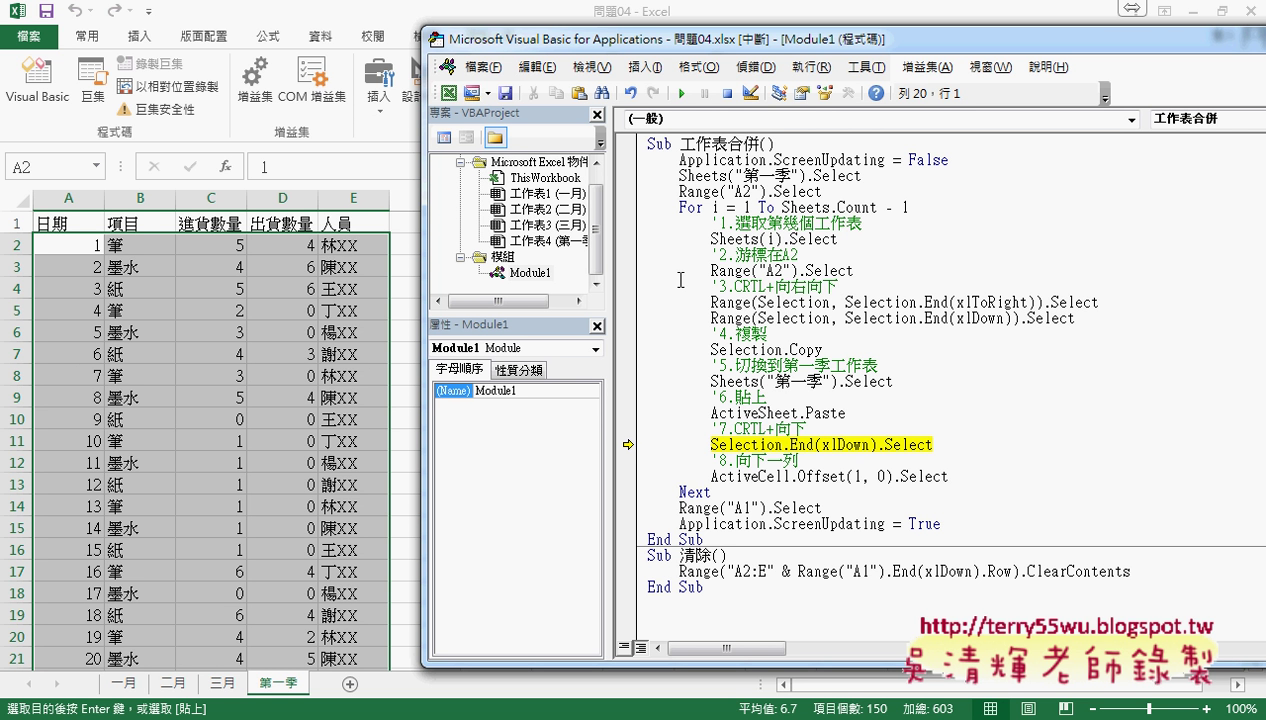
Add the line For j = 2 To Range("A2").End(xlDown).Row below ActiveSheet.Paste.
left_click(848, 412)
key("Return")
key("Return")
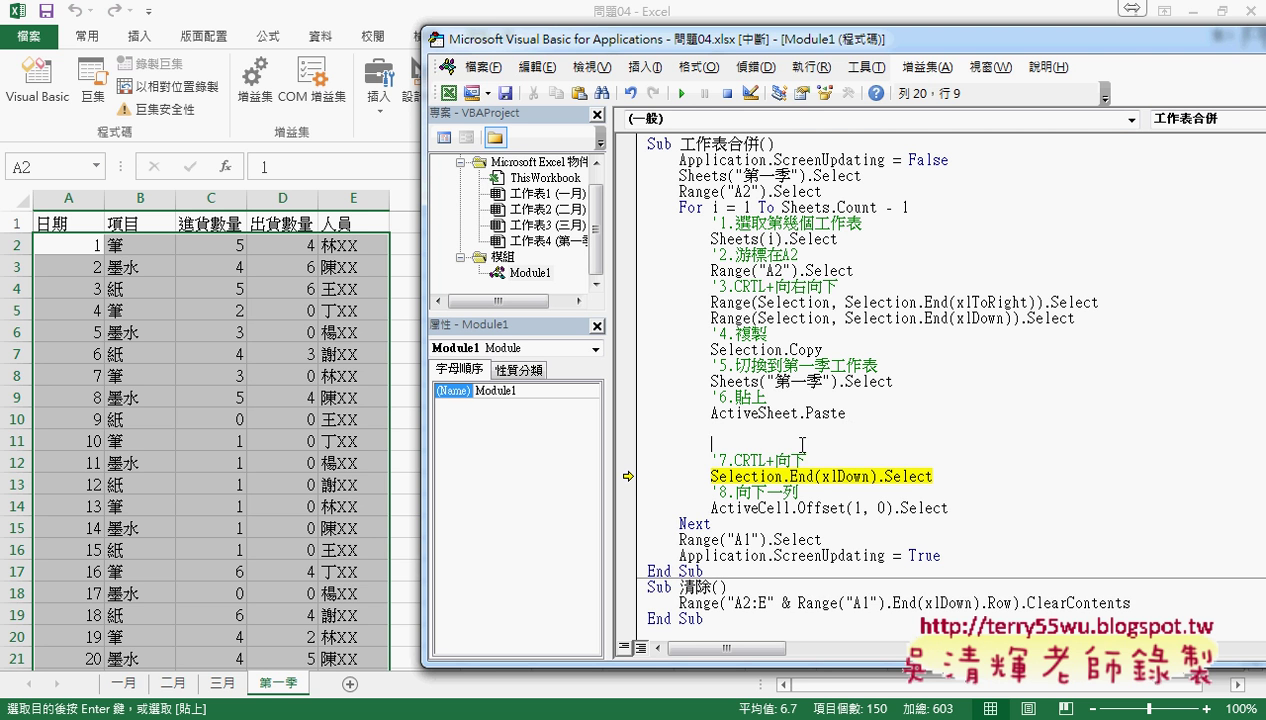
left_click(750, 432)
type("f")
type("or")
key("Left")
key("Left")
key("Left")
key("Return")
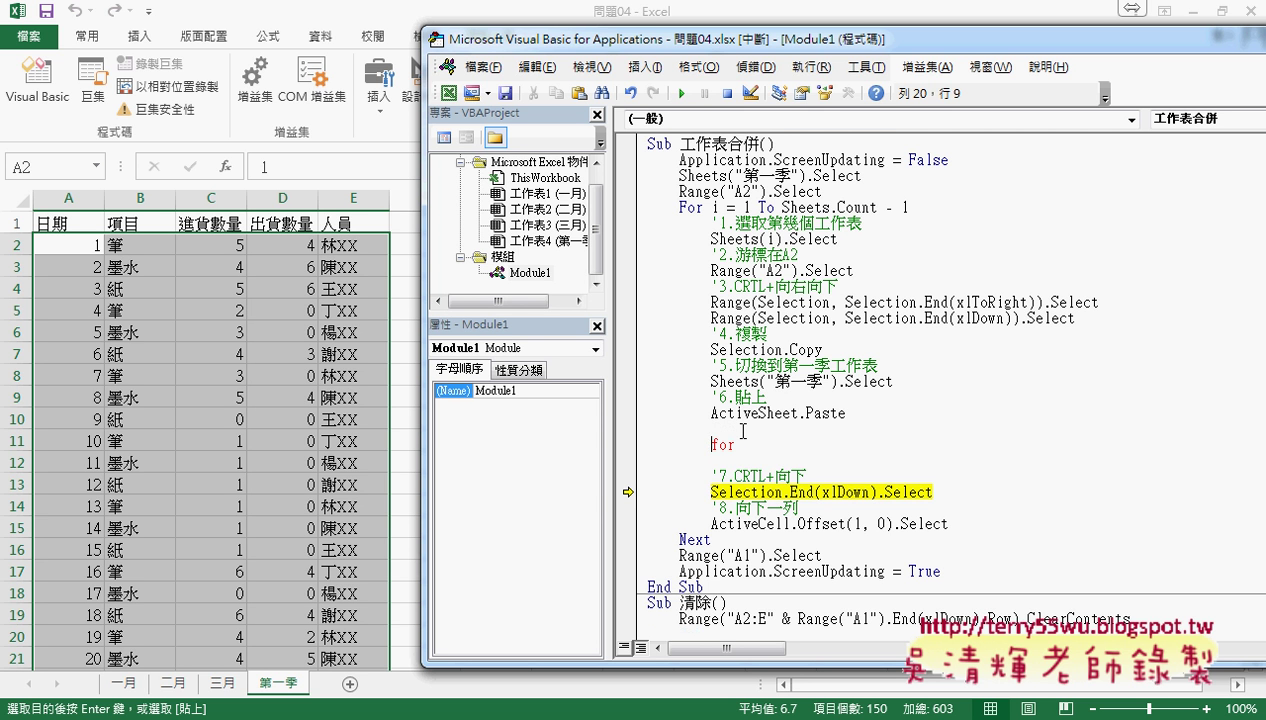
key("Right")
type("j")
type("=2 ")
type("to ")
type("range")
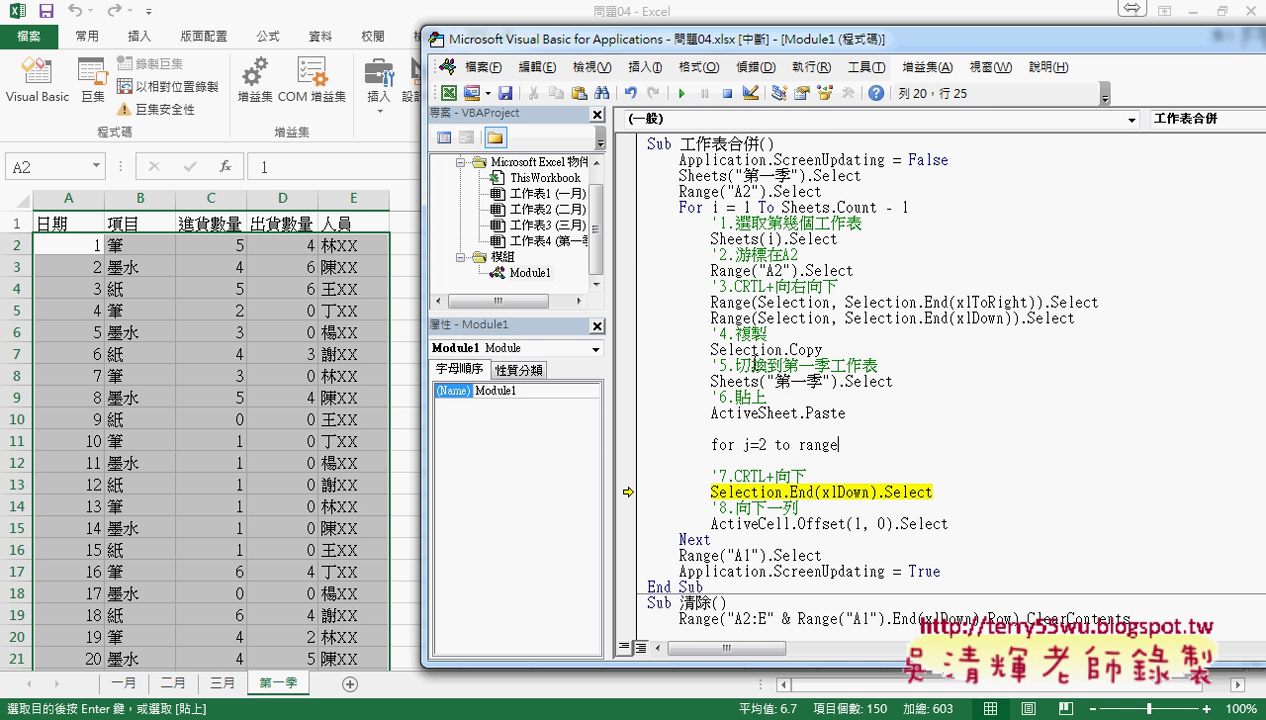
type("(\"A")
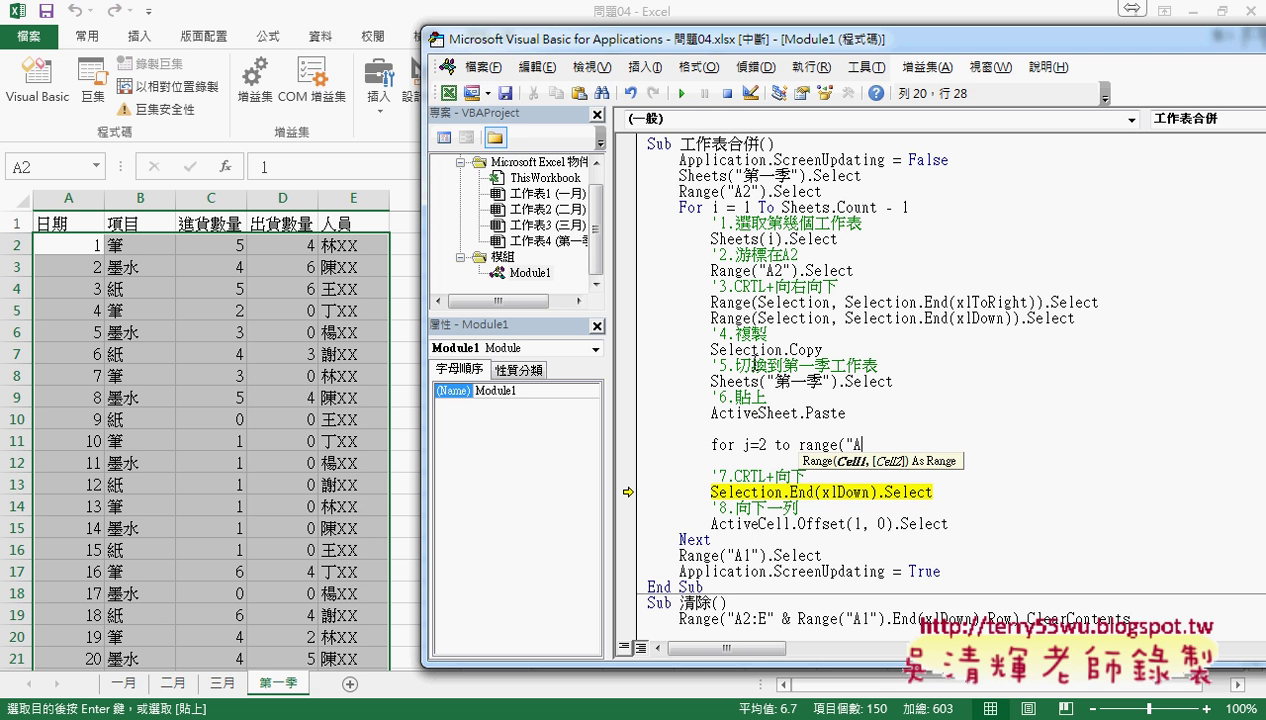
type("2\"")
type(").e")
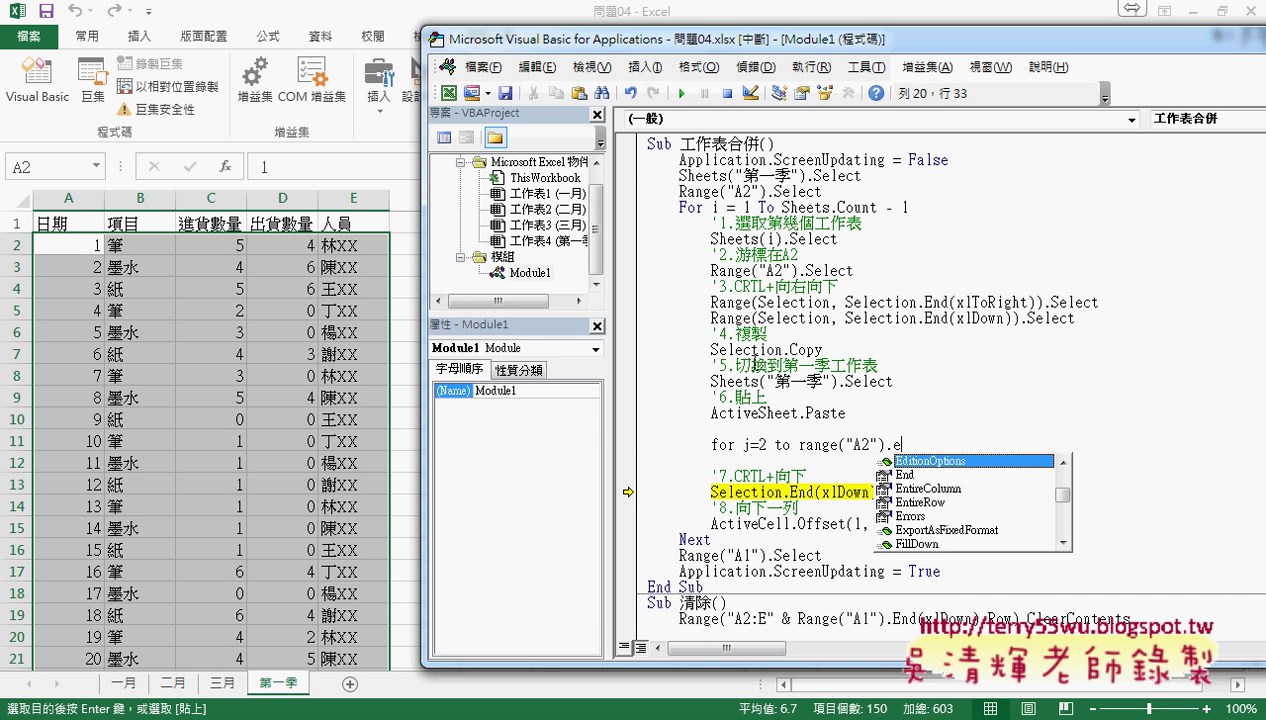
type("nd (")
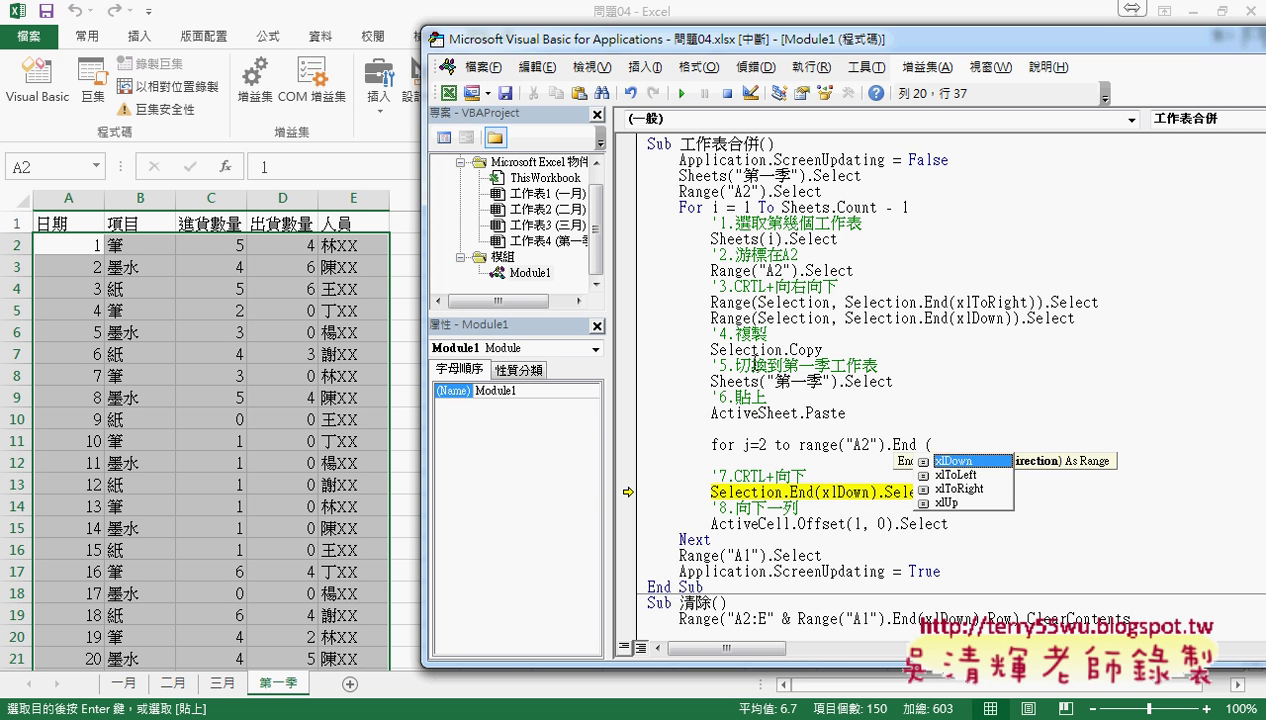
type("xlDown ).r")
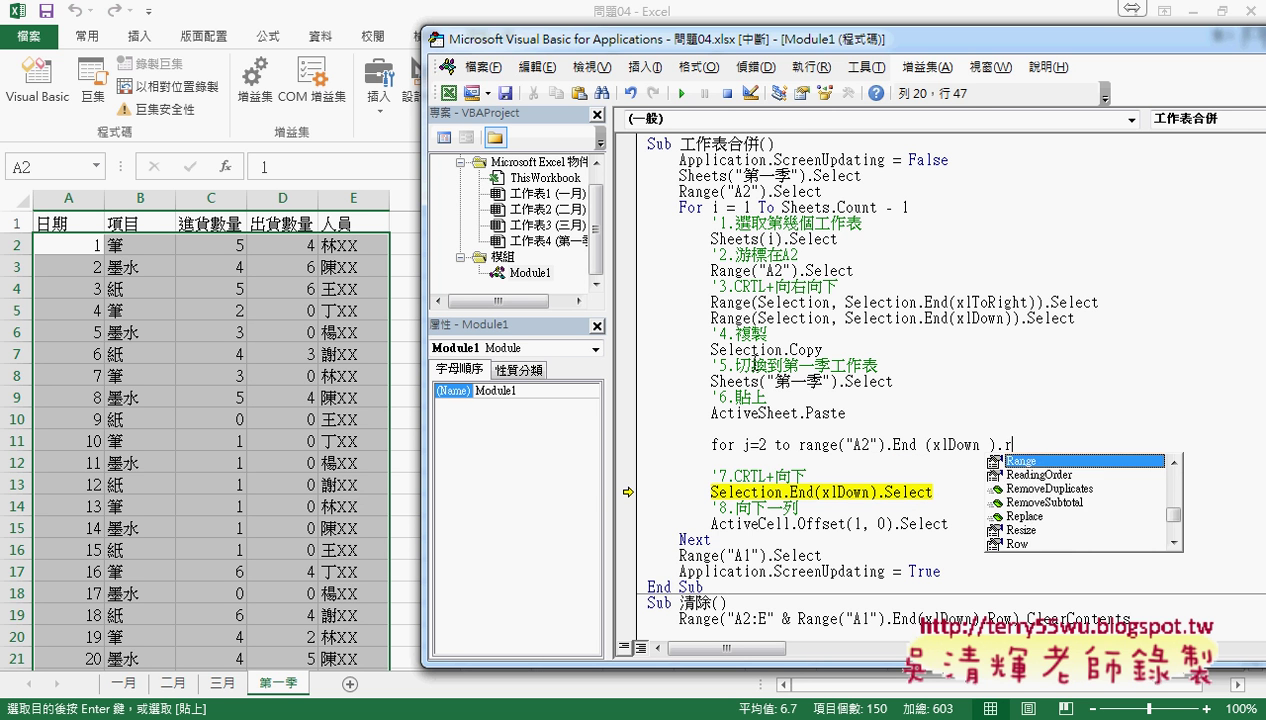
type("ow")
left_click(649, 460)
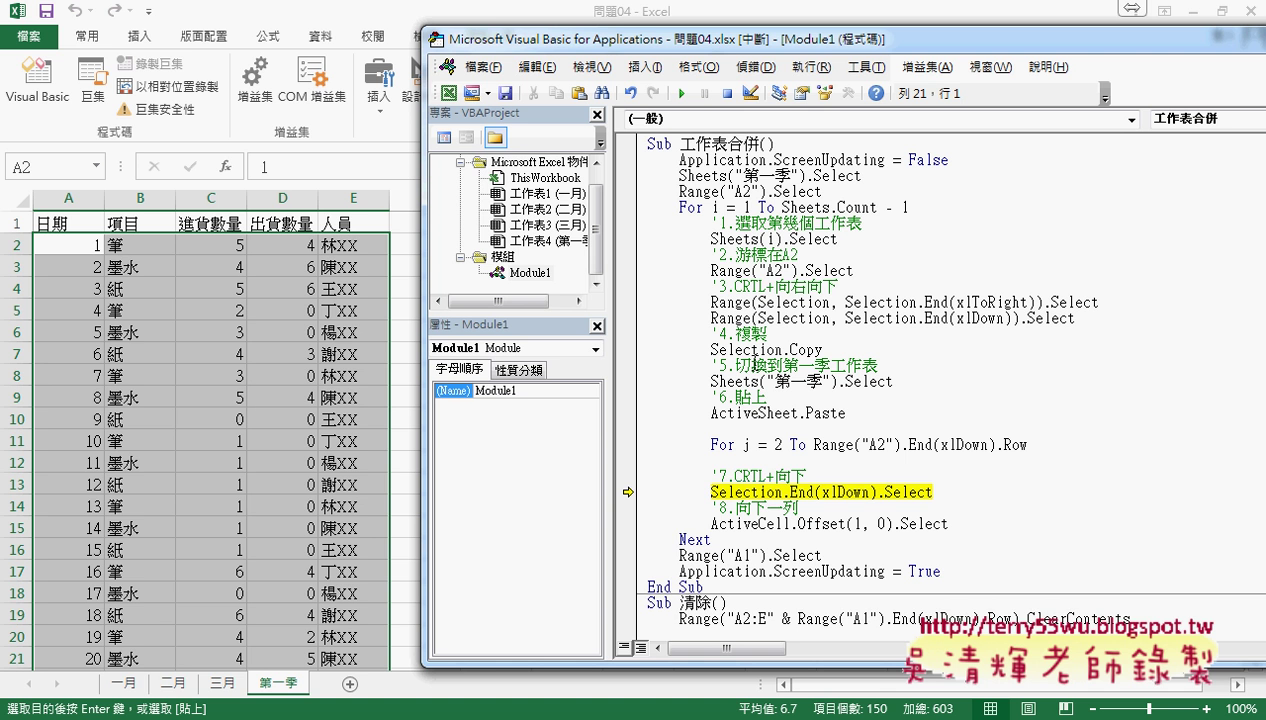
key("Return")
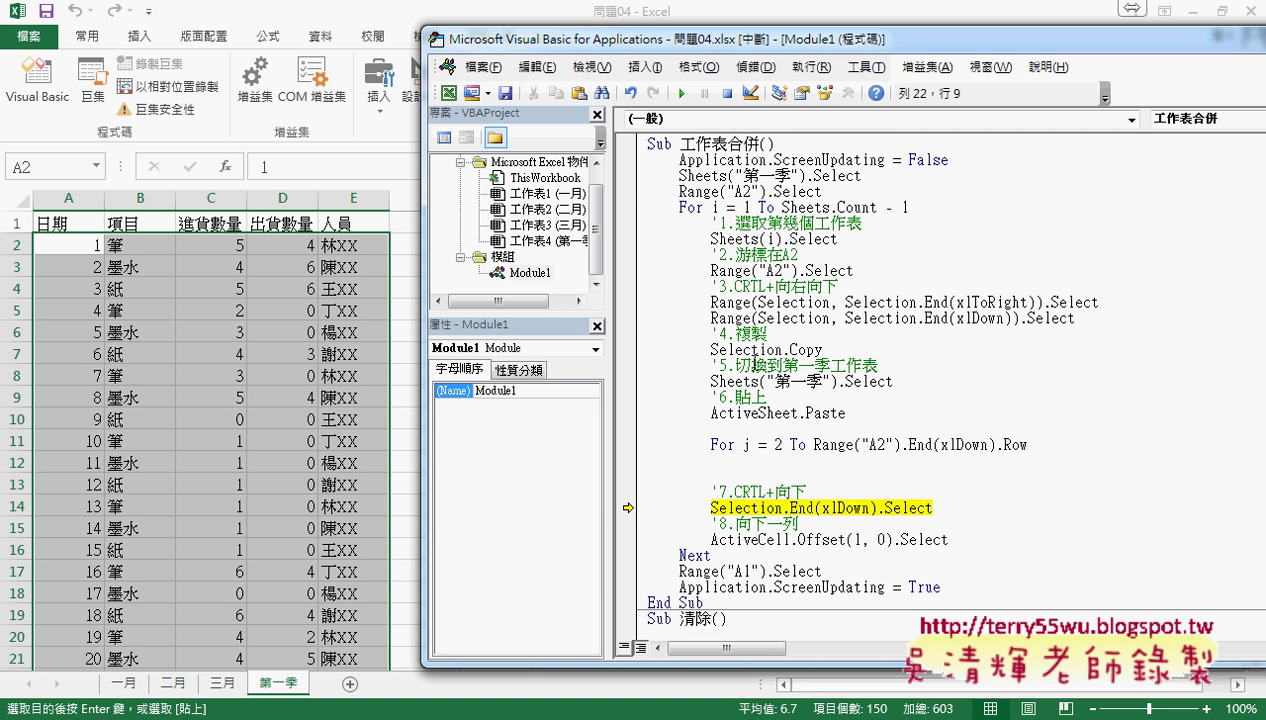
Close the loop with Next and start the body as Cells(j,"A") = Cells(j,"A").
type("next")
key("Up")
type("cells")
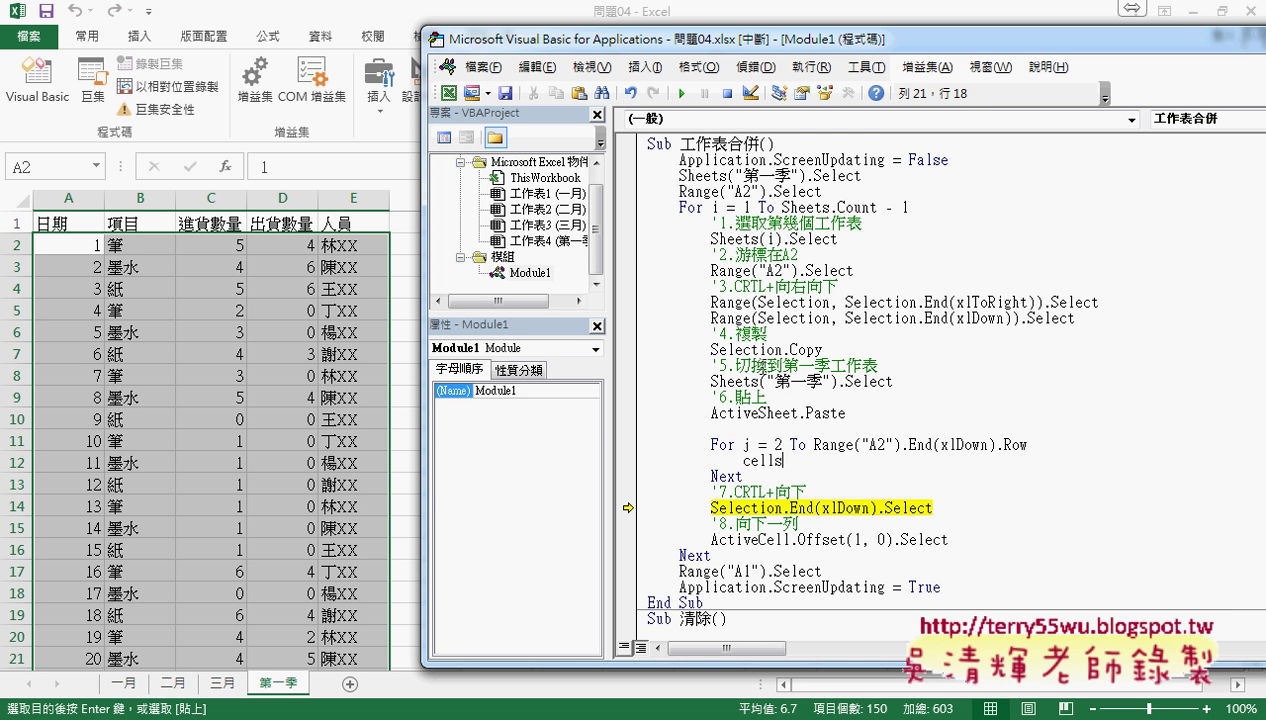
type("(")
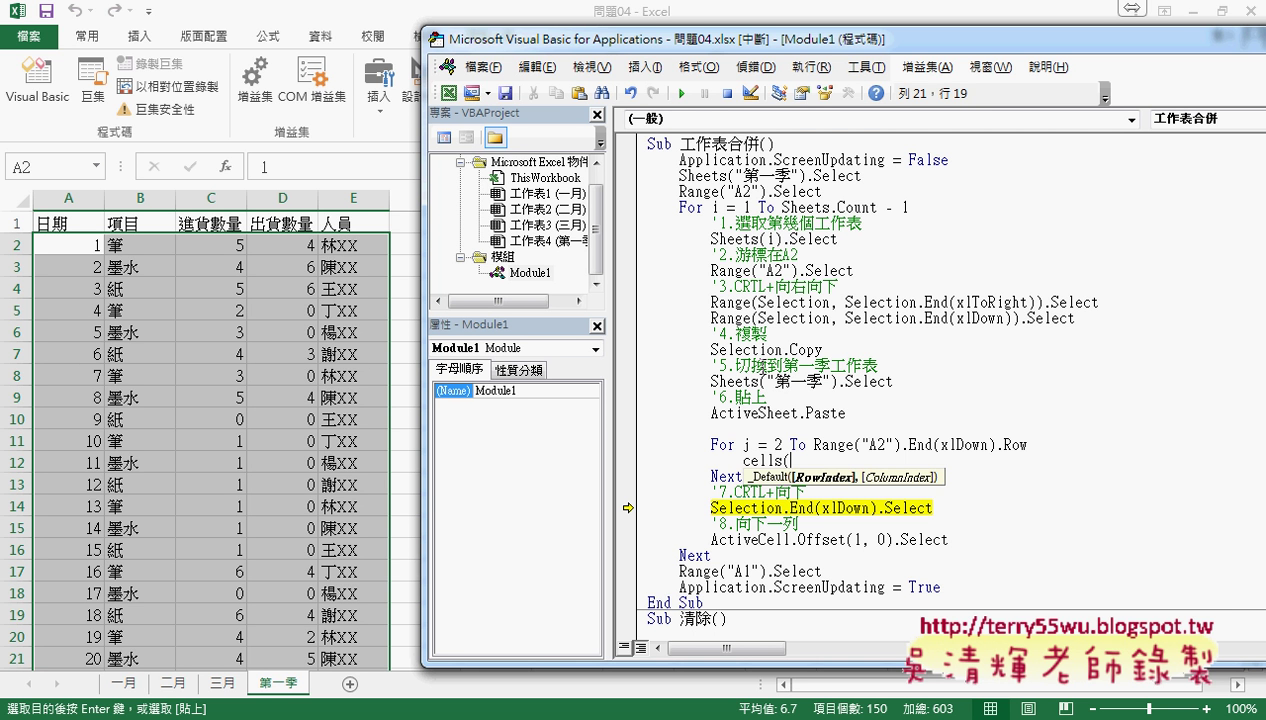
type("j,\"")
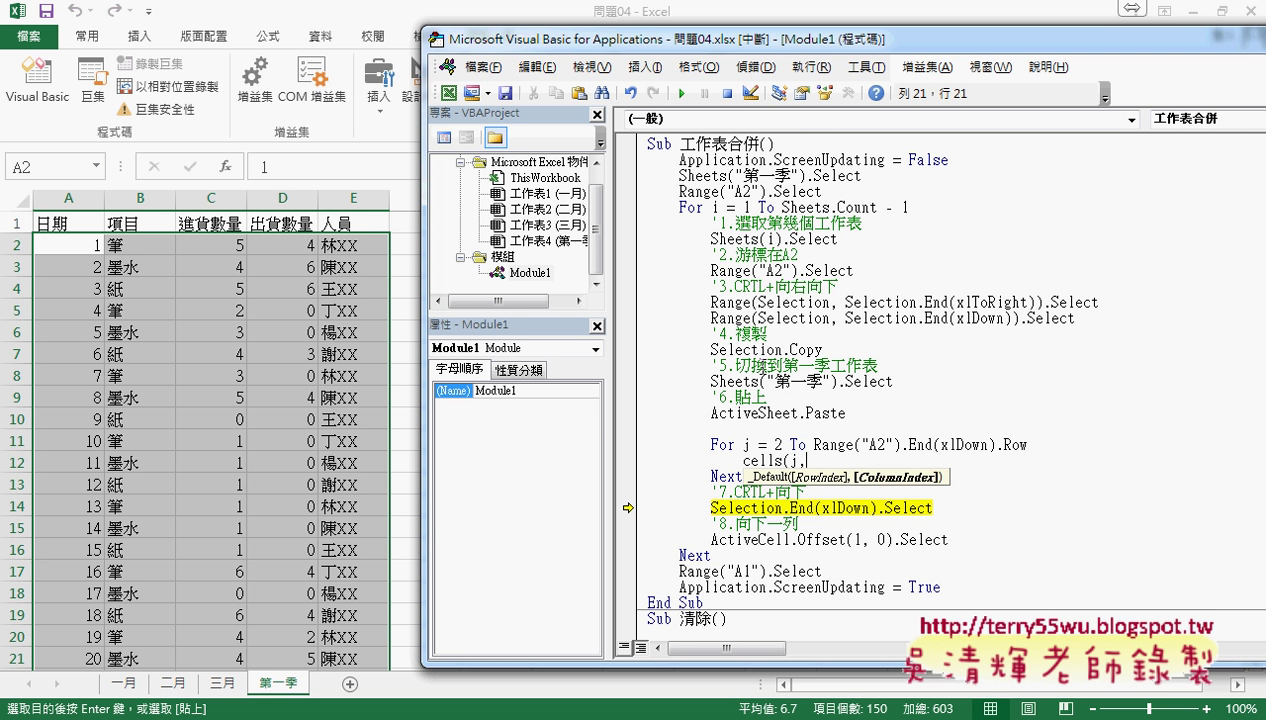
type("A\"")
type(")")
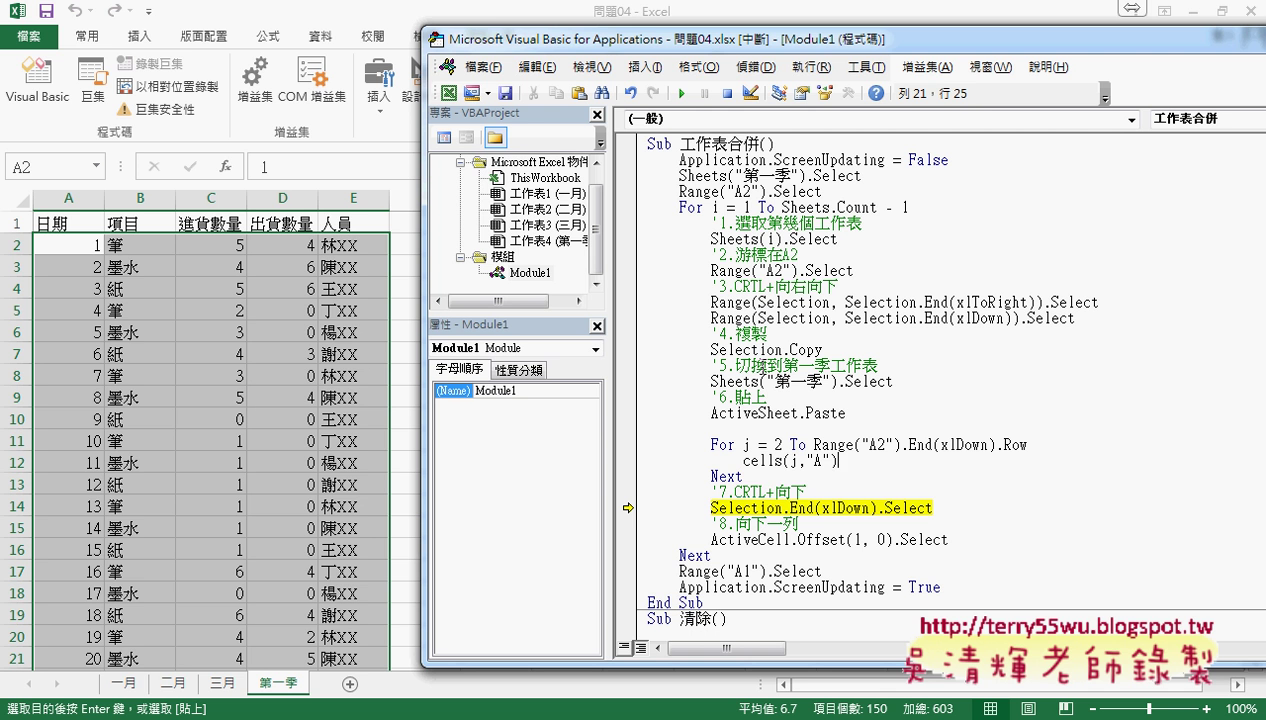
type("=")
left_click_drag(742, 461, 838, 462)
key("ctrl+c")
left_click(866, 461)
key("ctrl+v")
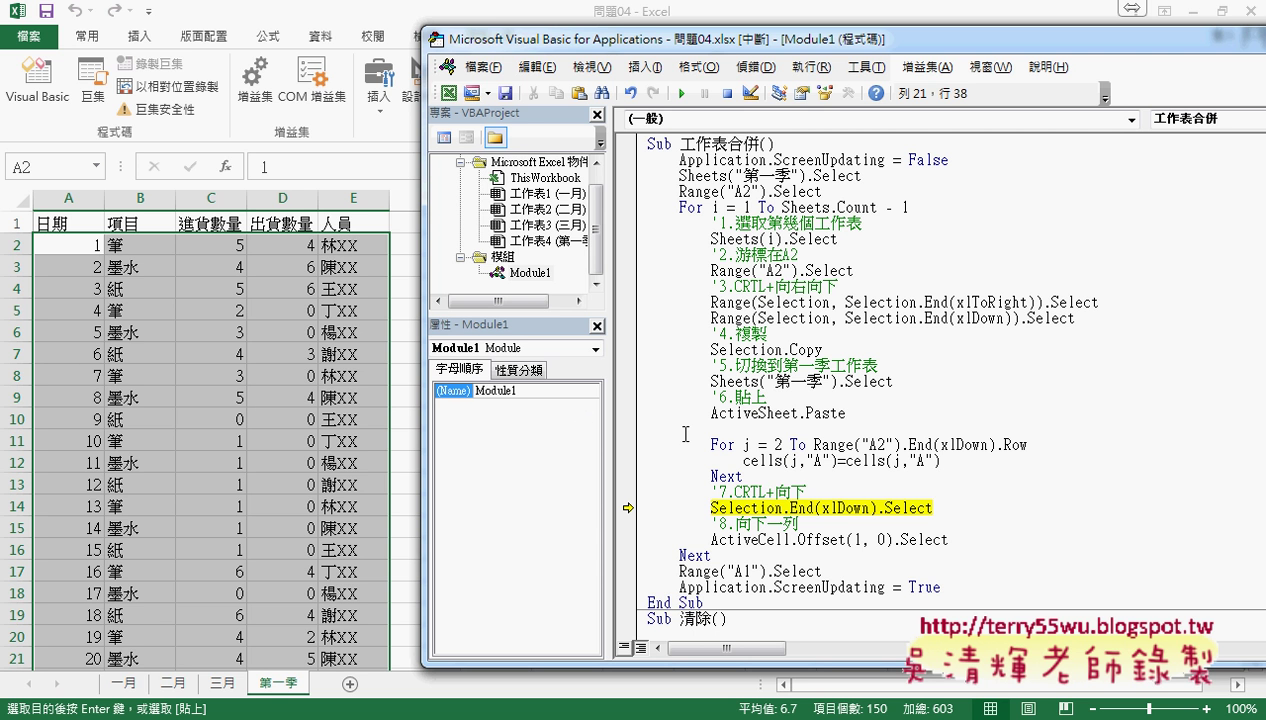
Complete the assignment as Sheets(i).Name & Cells(j,"A") & "日".
left_click(847, 461)
type("s")
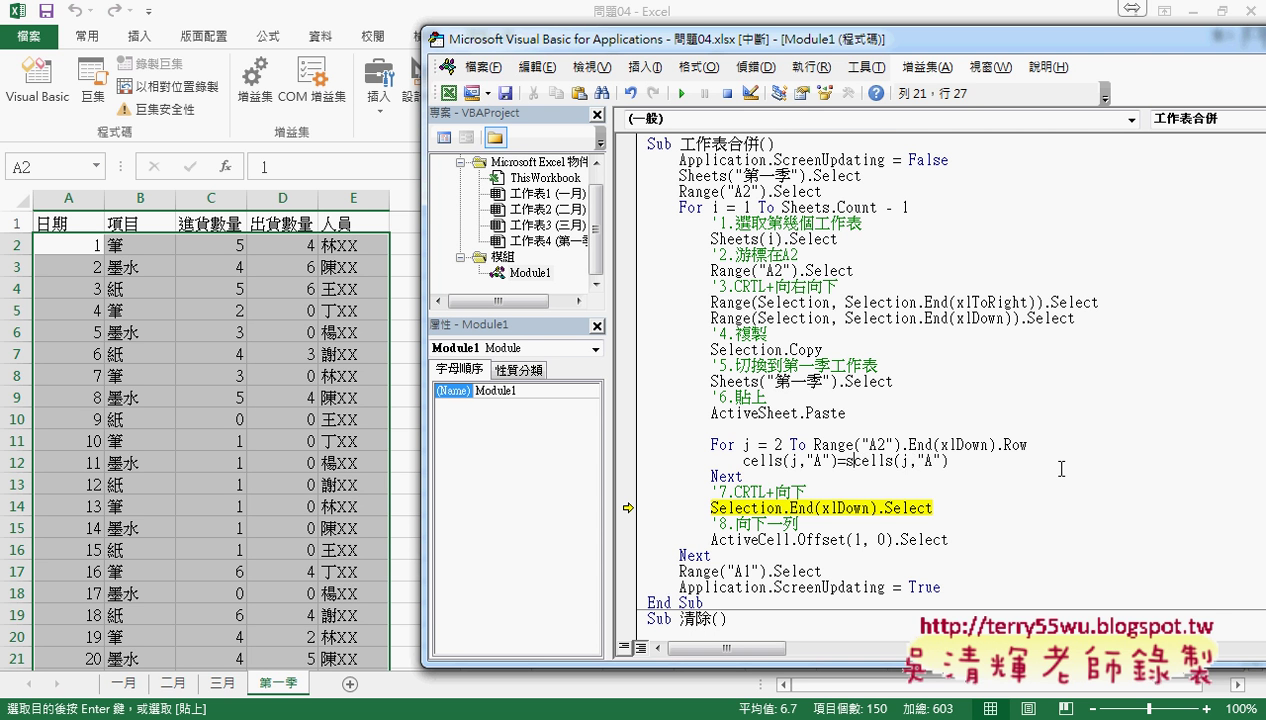
type("heets")
type("(i")
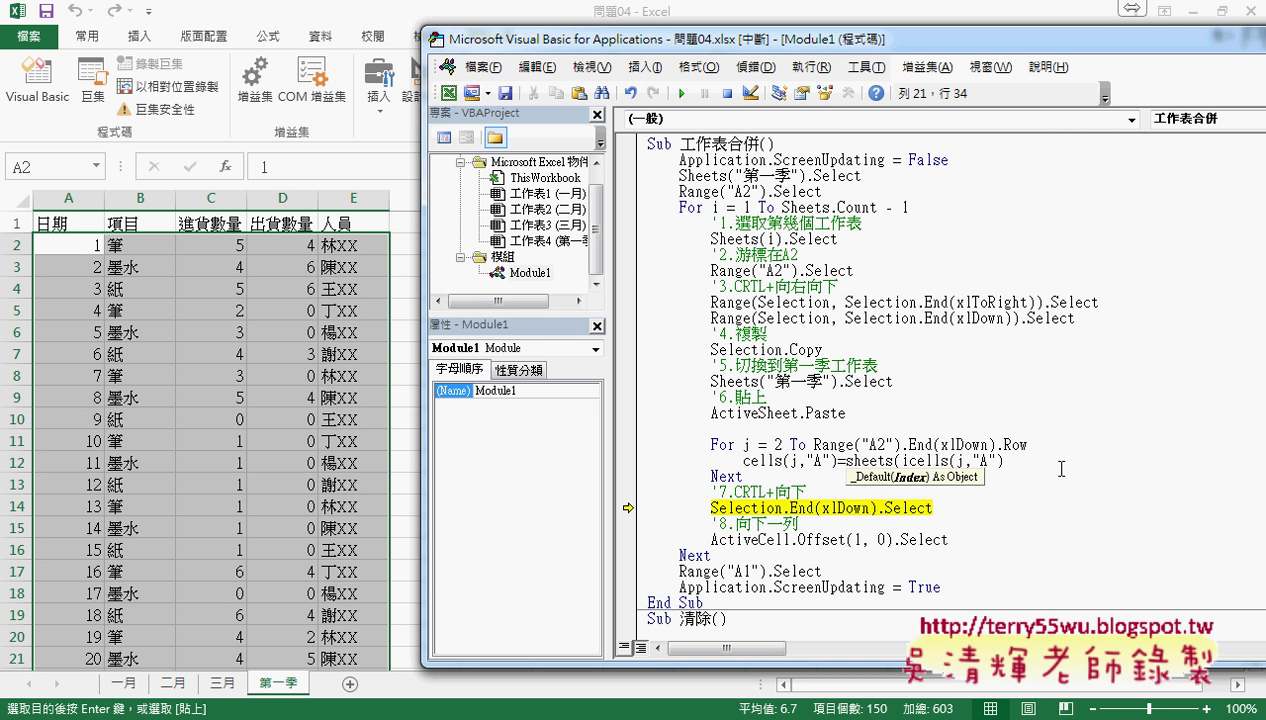
type(")")
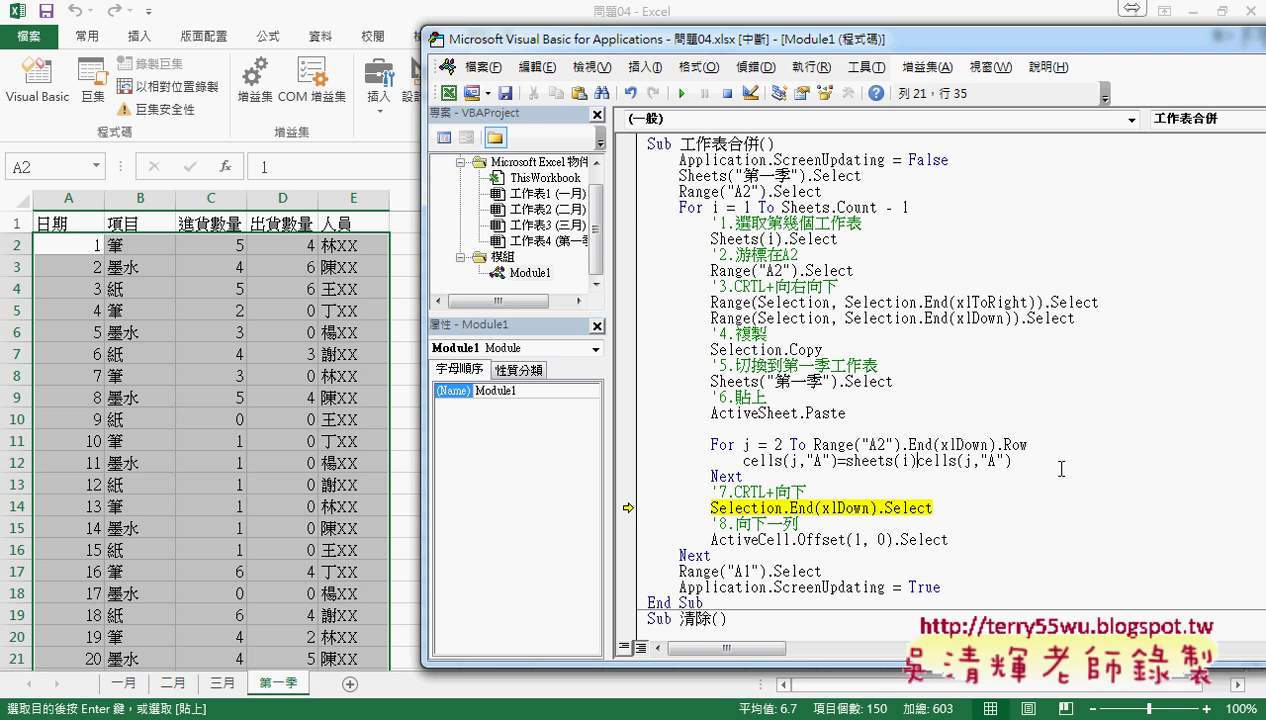
type(".n")
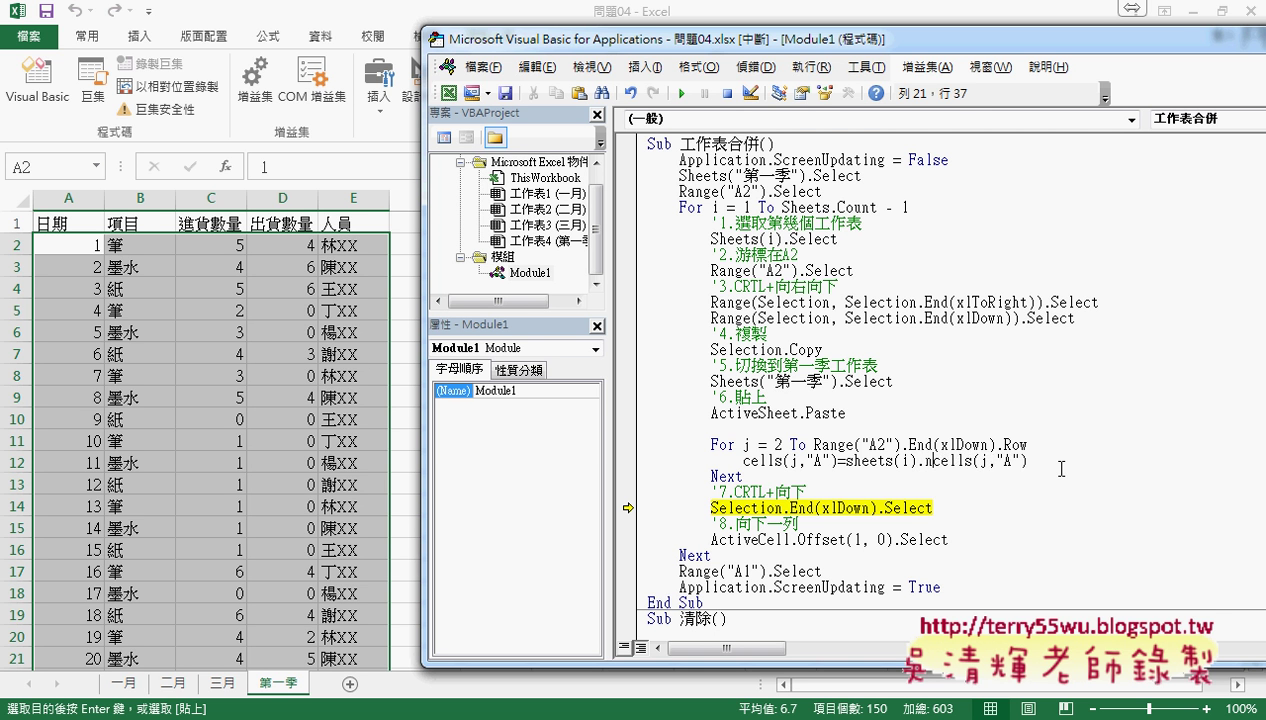
type("ame ")
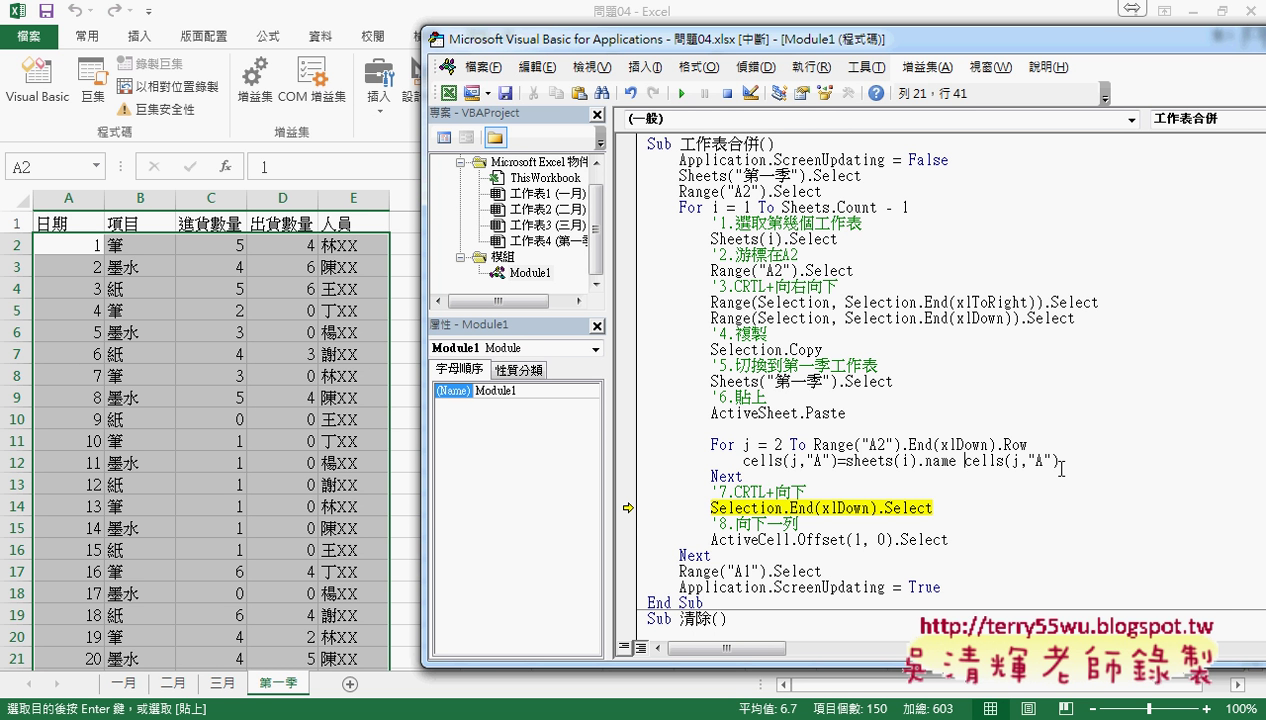
type(" &")
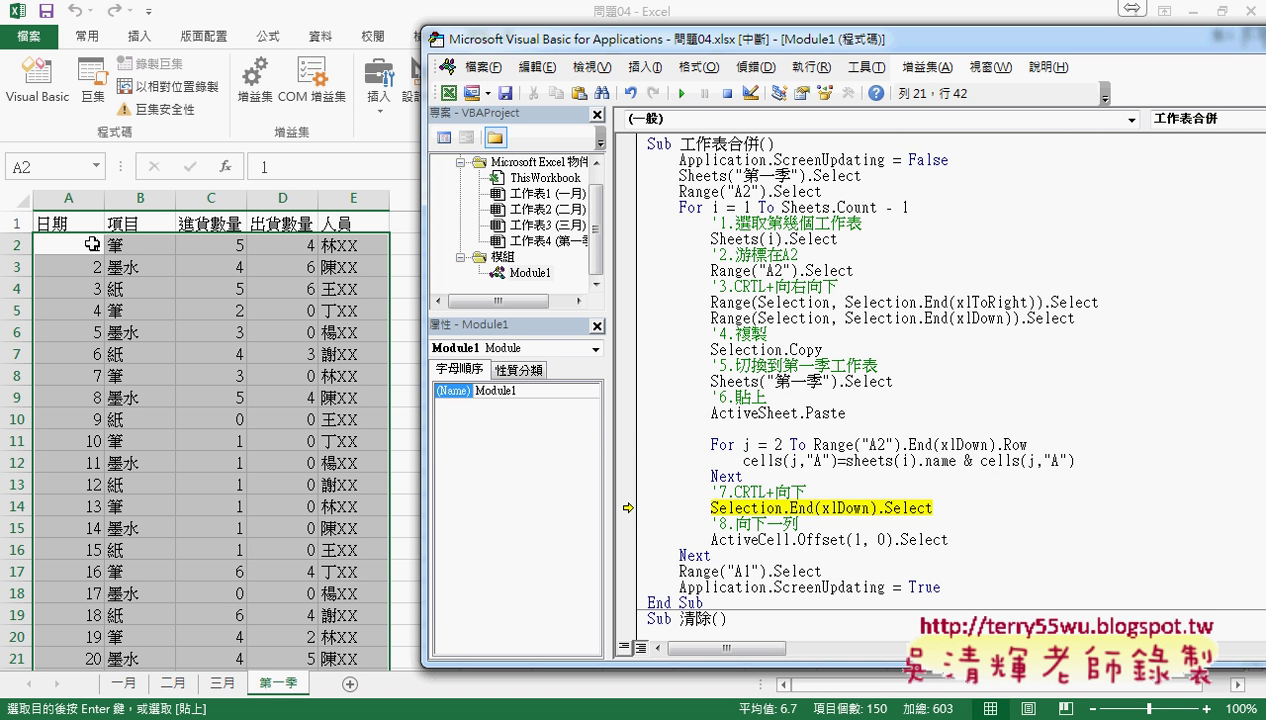
left_click(1110, 457)
type("& ")
type("\"-")
key("BackSpace")
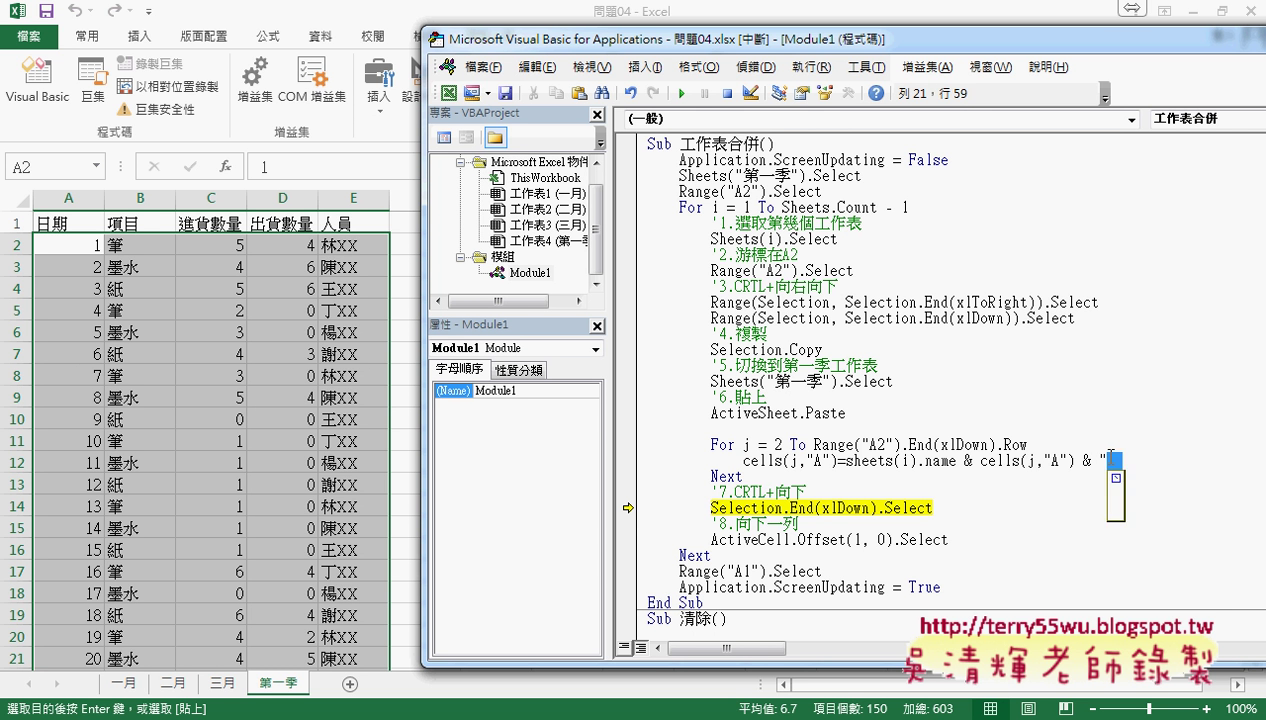
type("日\"")
key("Return")
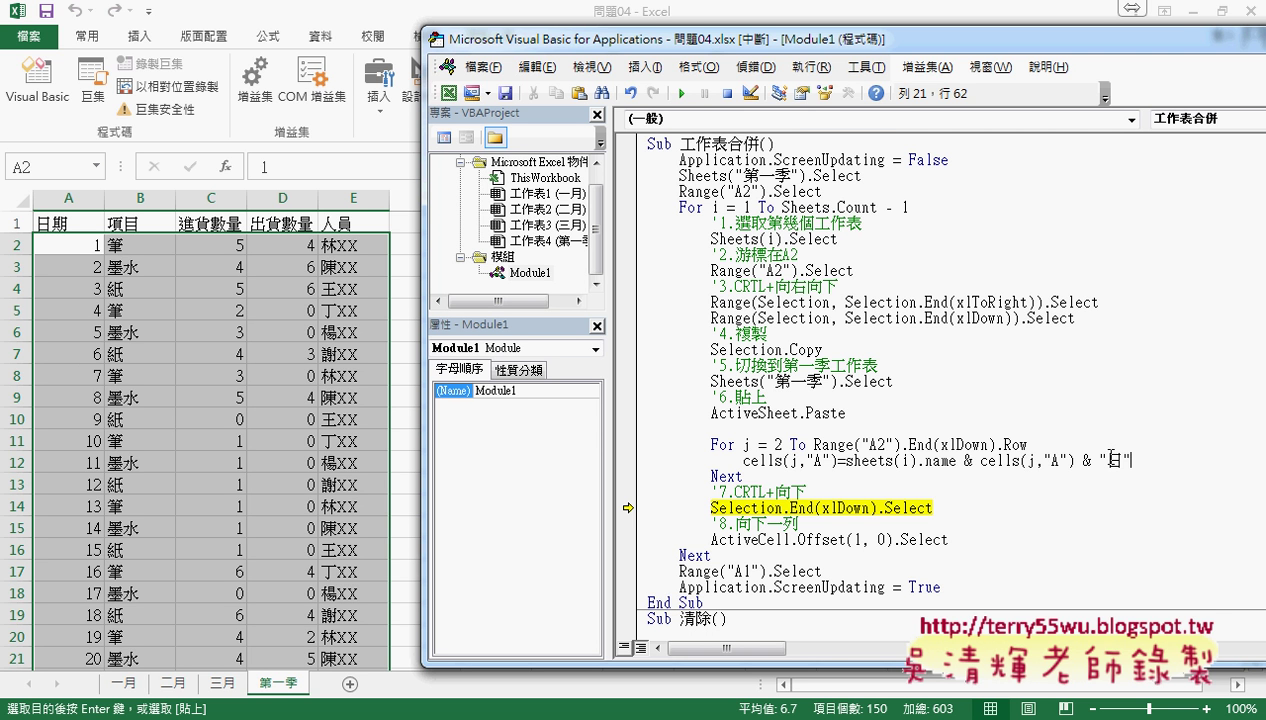
key("Down")
key("Down")
key("Down")
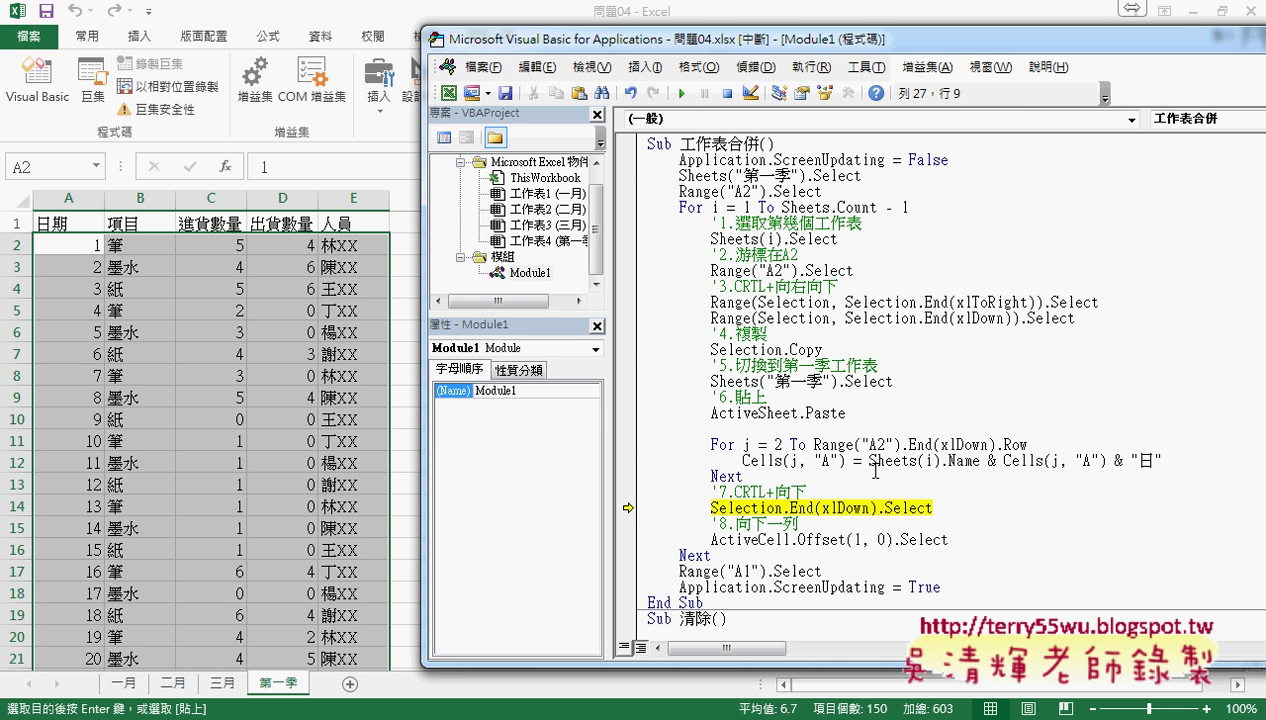
Move execution to the For j line and step with F8 until A2 reads 一月1日.
left_click_drag(869, 462, 979, 462)
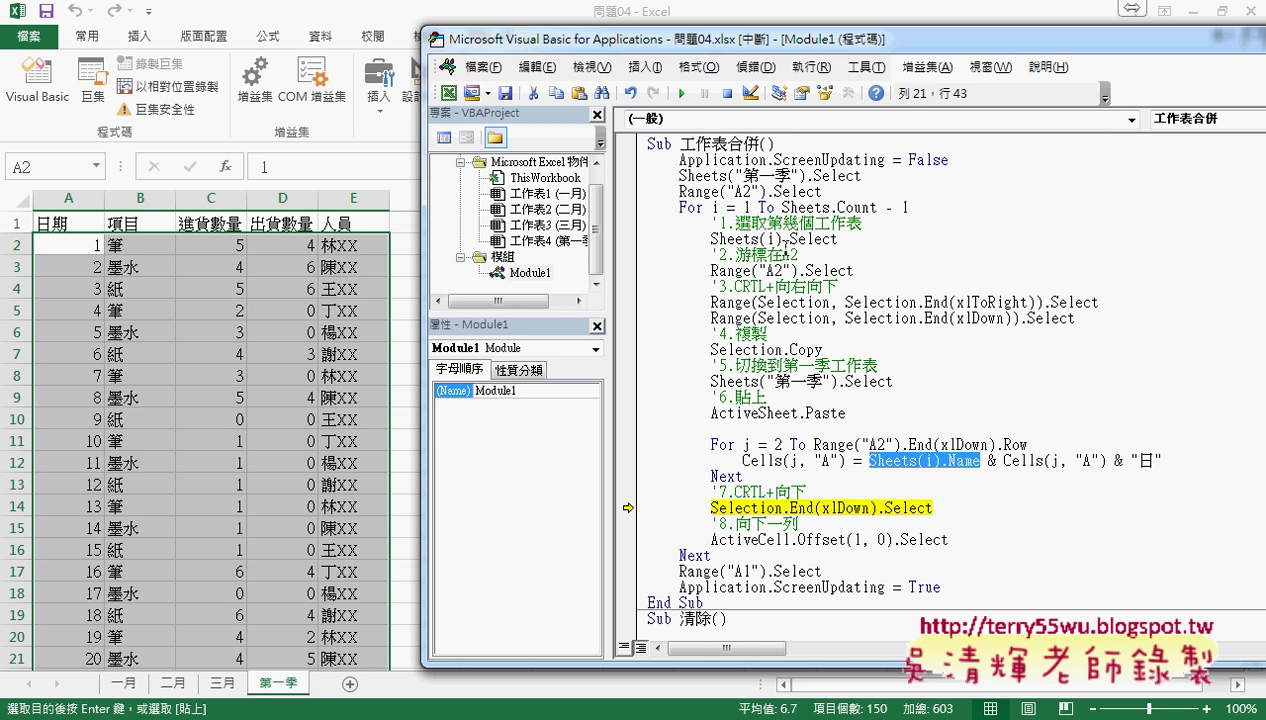
left_click_drag(1160, 460, 869, 462)
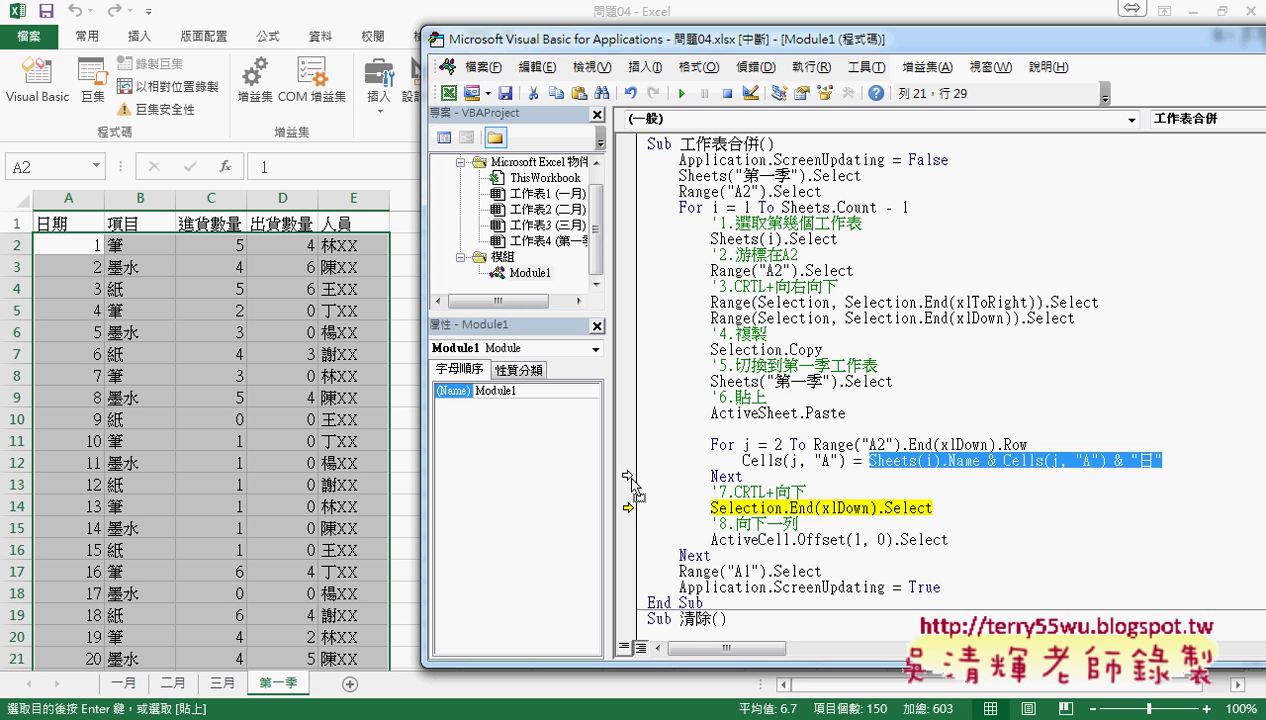
left_click_drag(627, 431, 627, 444)
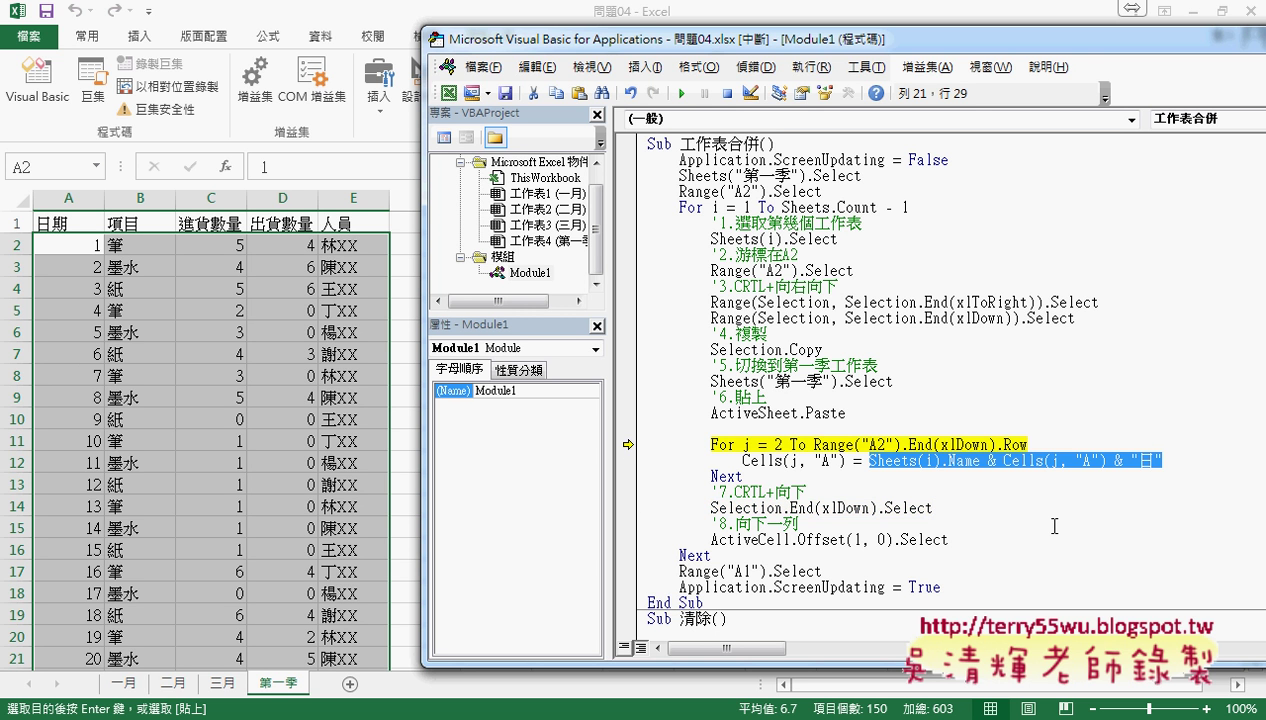
key("F8")
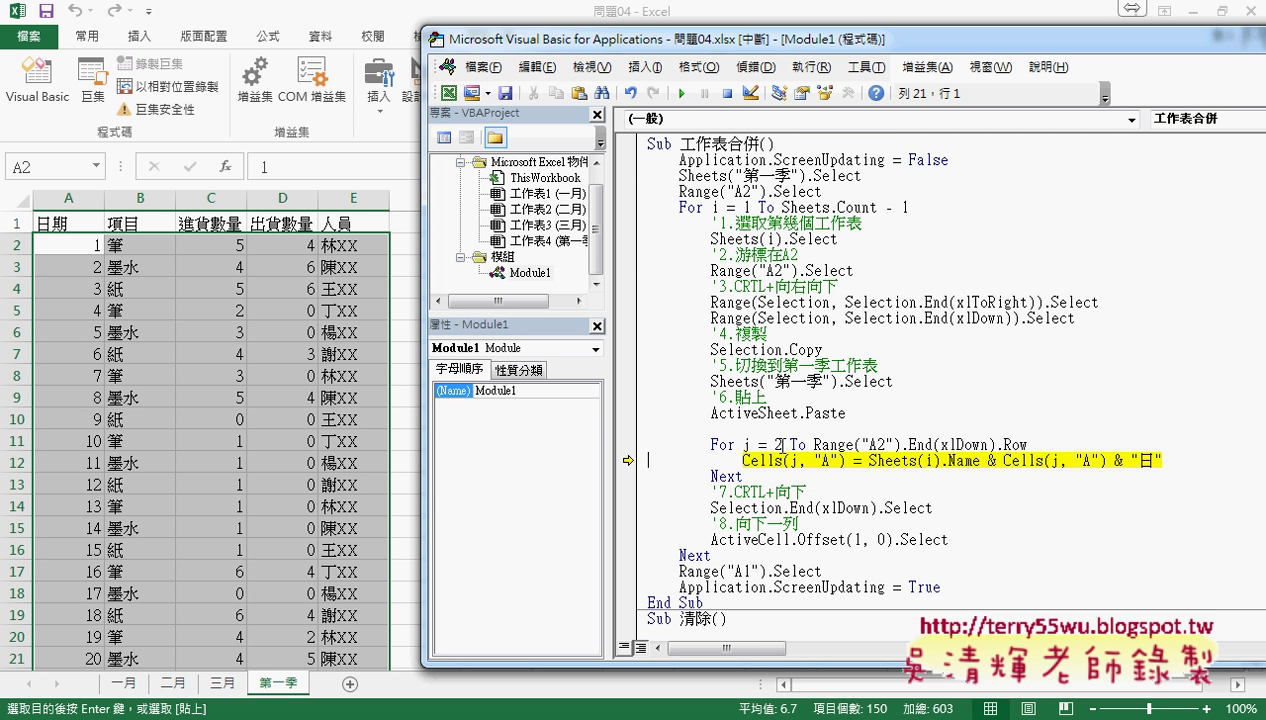
mouse_move(822, 444)
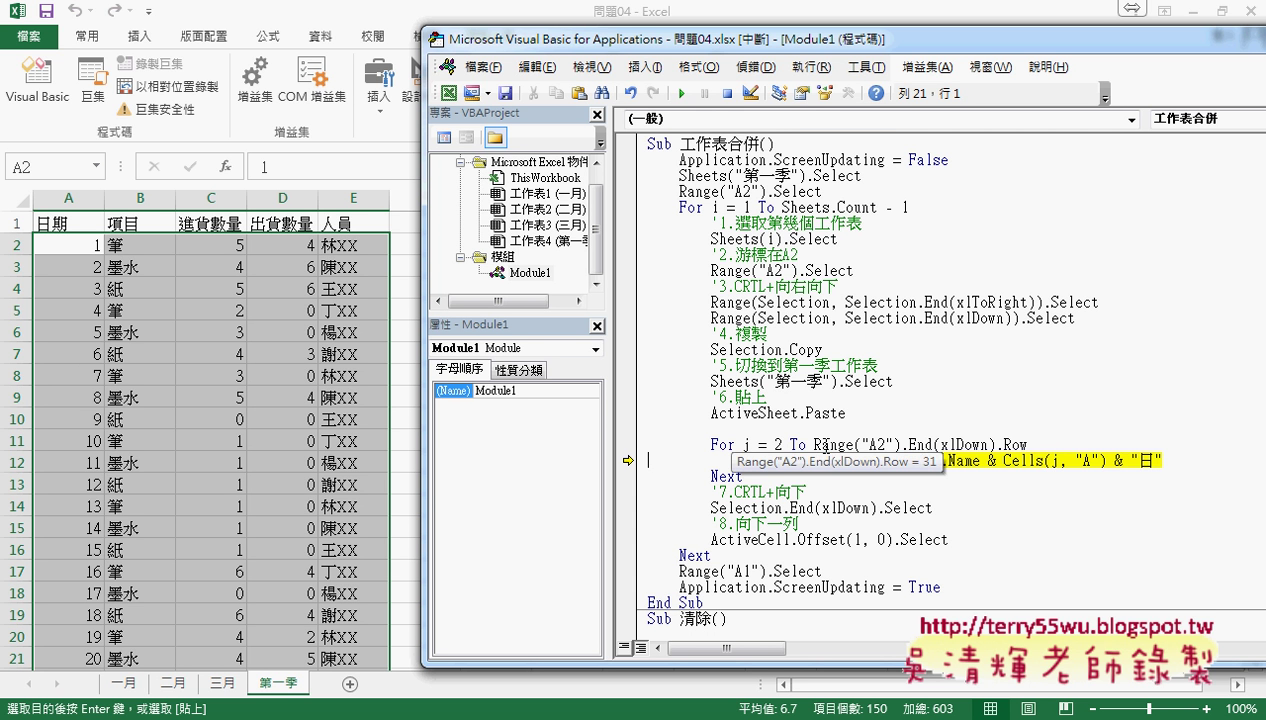
left_click(1068, 380)
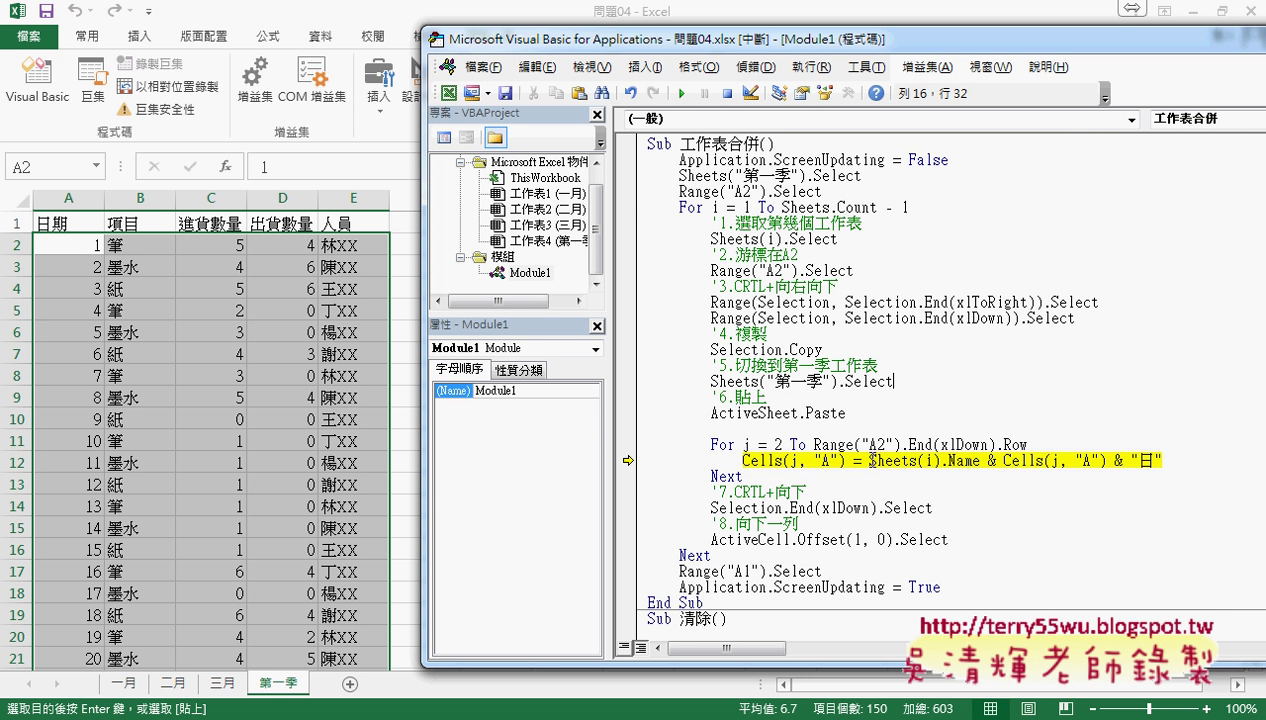
left_click_drag(869, 461, 980, 463)
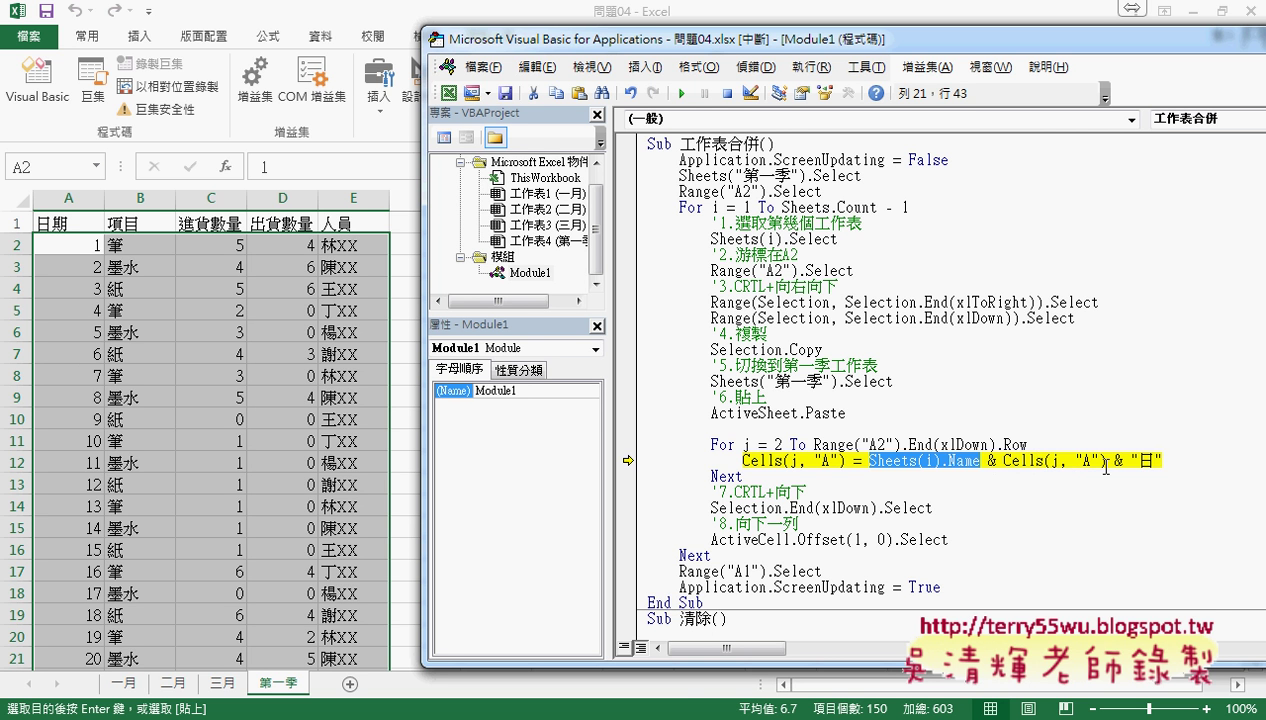
key("F8")
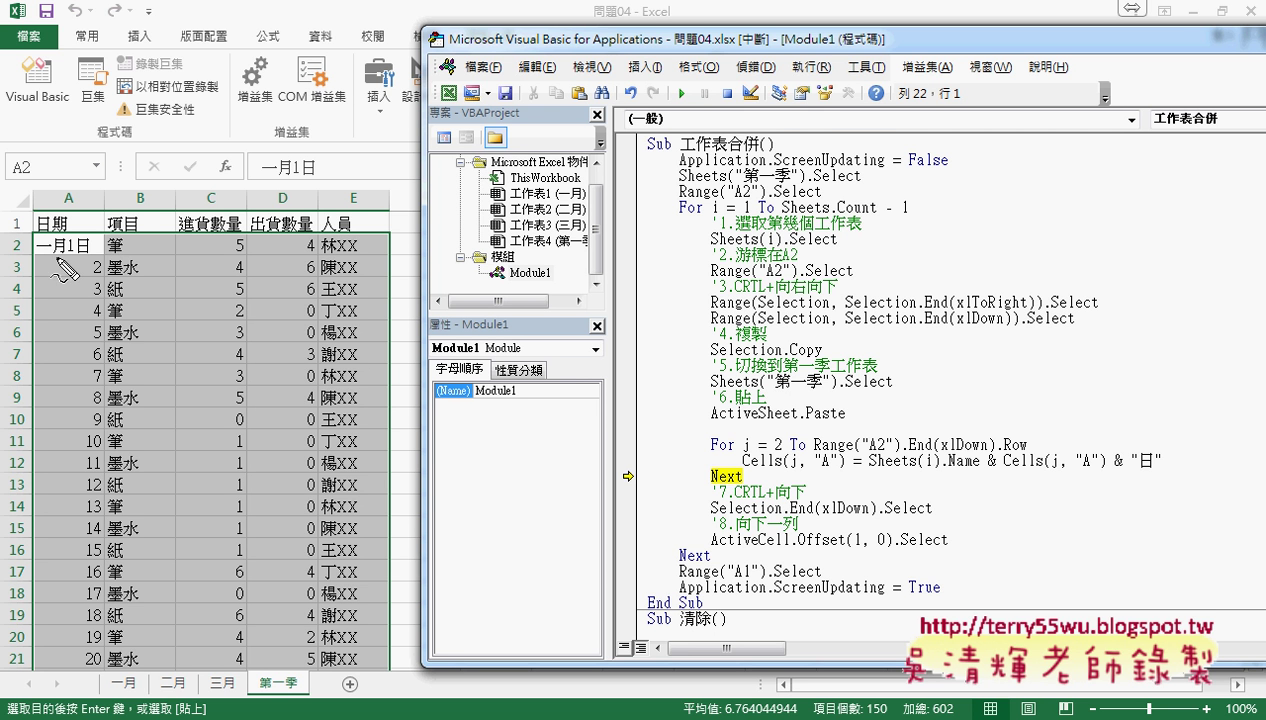
left_click_drag(36, 257, 62, 255)
left_click_drag(883, 467, 978, 464)
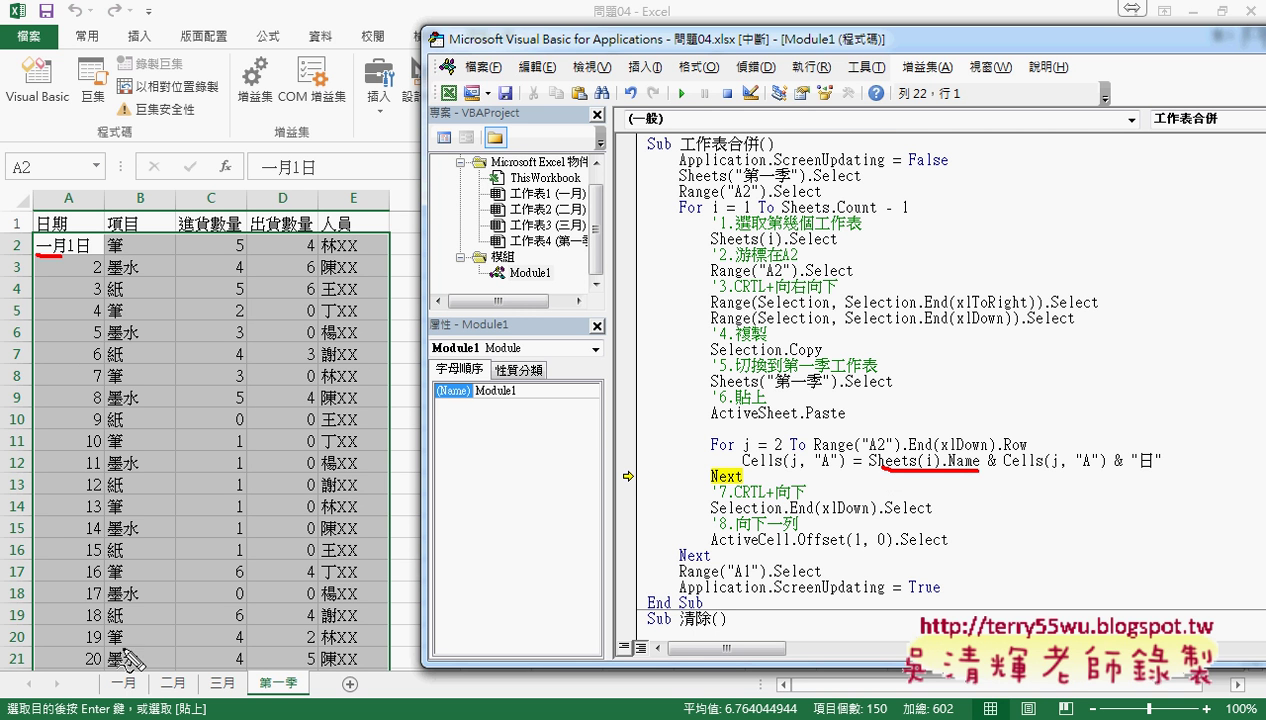
mouse_move(132, 664)
left_mouse_down()
mouse_move(104, 690)
mouse_move(430, 680)
mouse_move(918, 476)
mouse_move(912, 498)
left_mouse_up()
left_click_drag(1008, 476, 1178, 474)
mouse_move(980, 462)
left_mouse_down()
mouse_move(168, 243)
mouse_move(84, 241)
mouse_move(112, 258)
left_mouse_up()
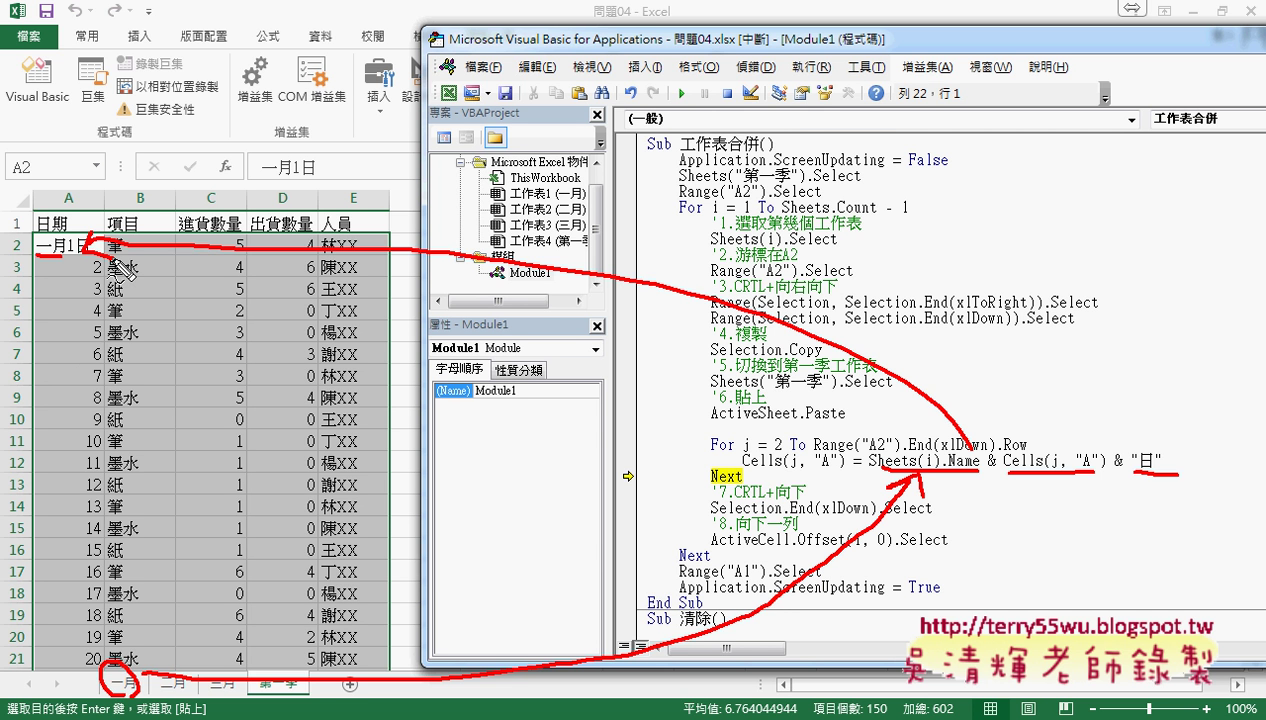
key("Escape")
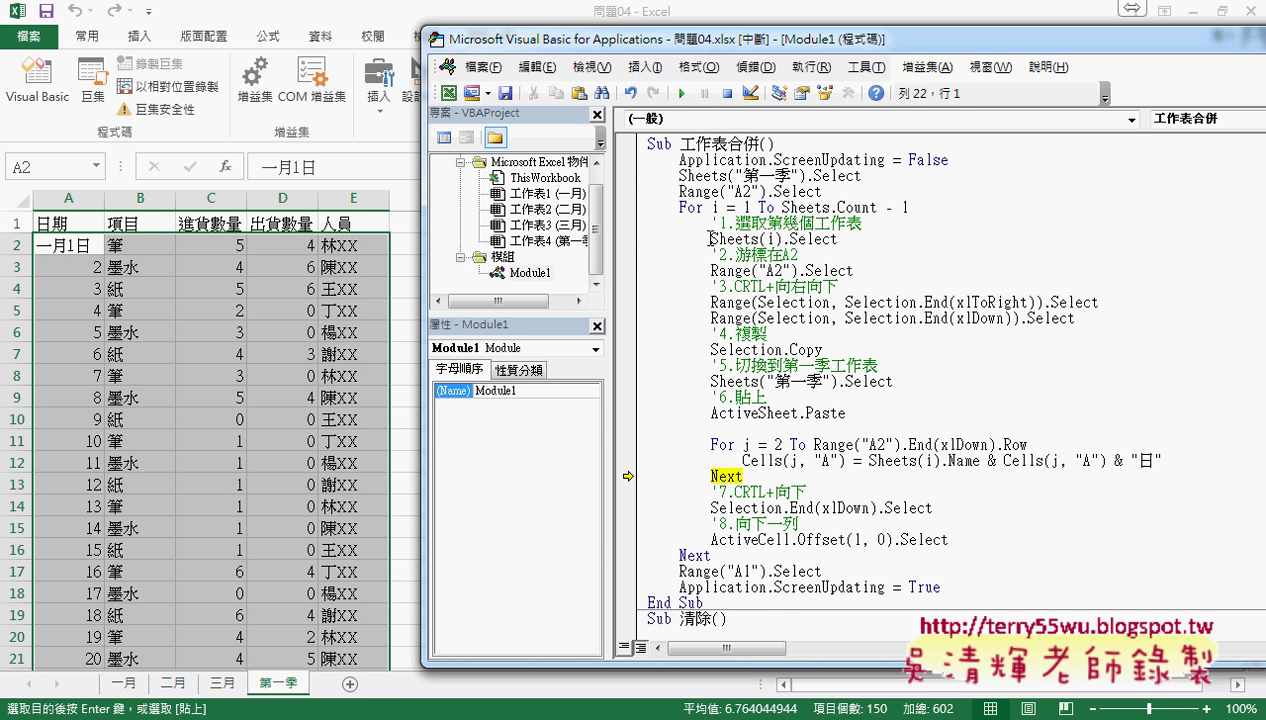
Break after the date loop, run to it, and confirm column A shows 一月1日 to 一月30日.
left_click(630, 508)
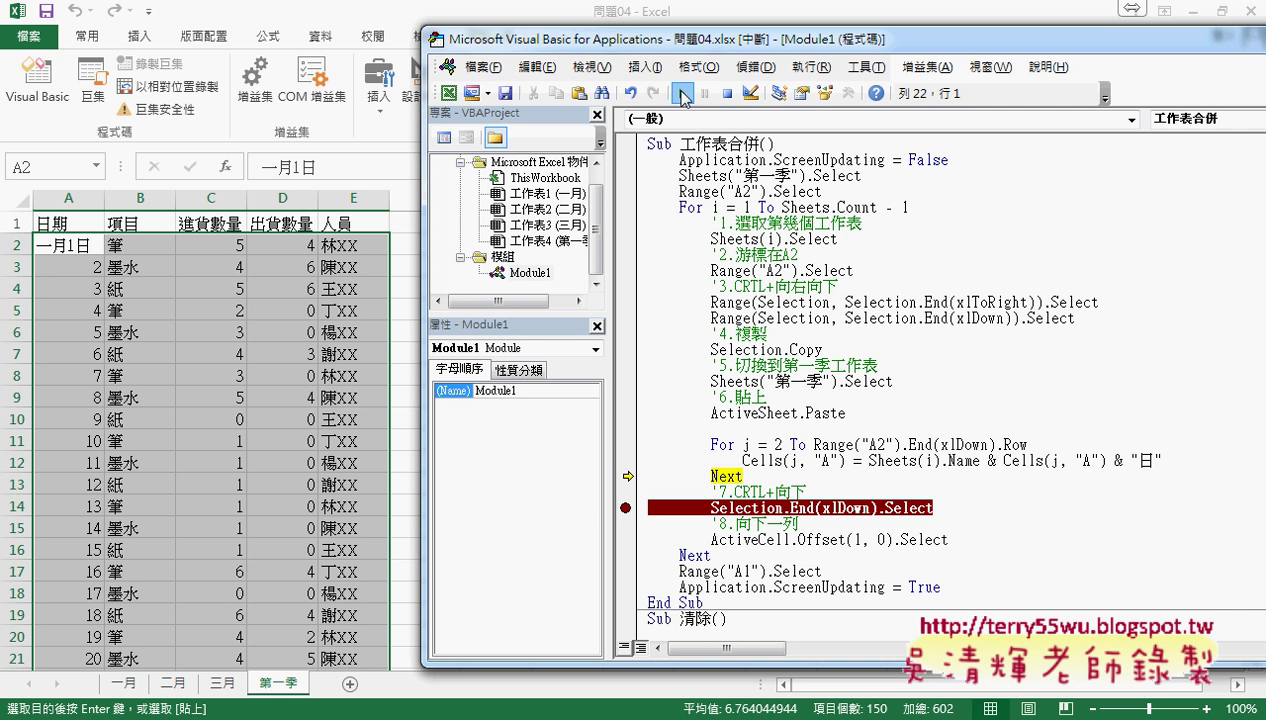
left_click(683, 95)
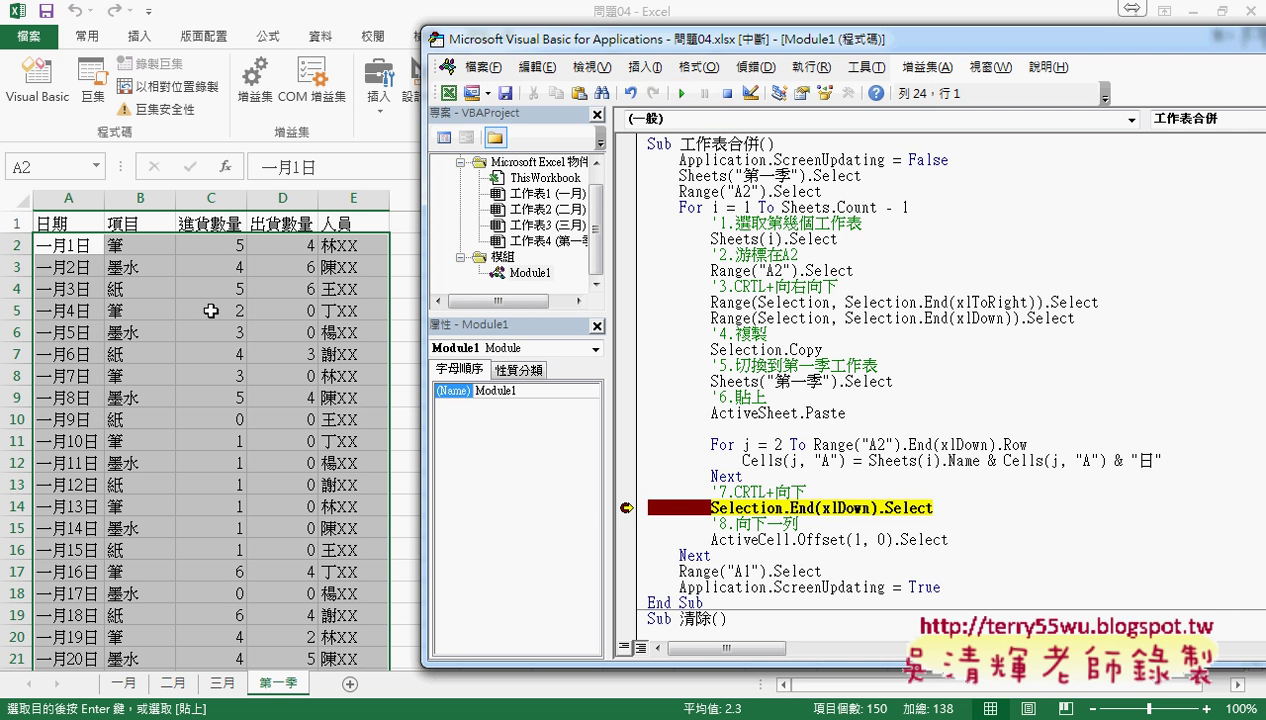
left_click(70, 246)
scroll(71, 440, "down", 4)
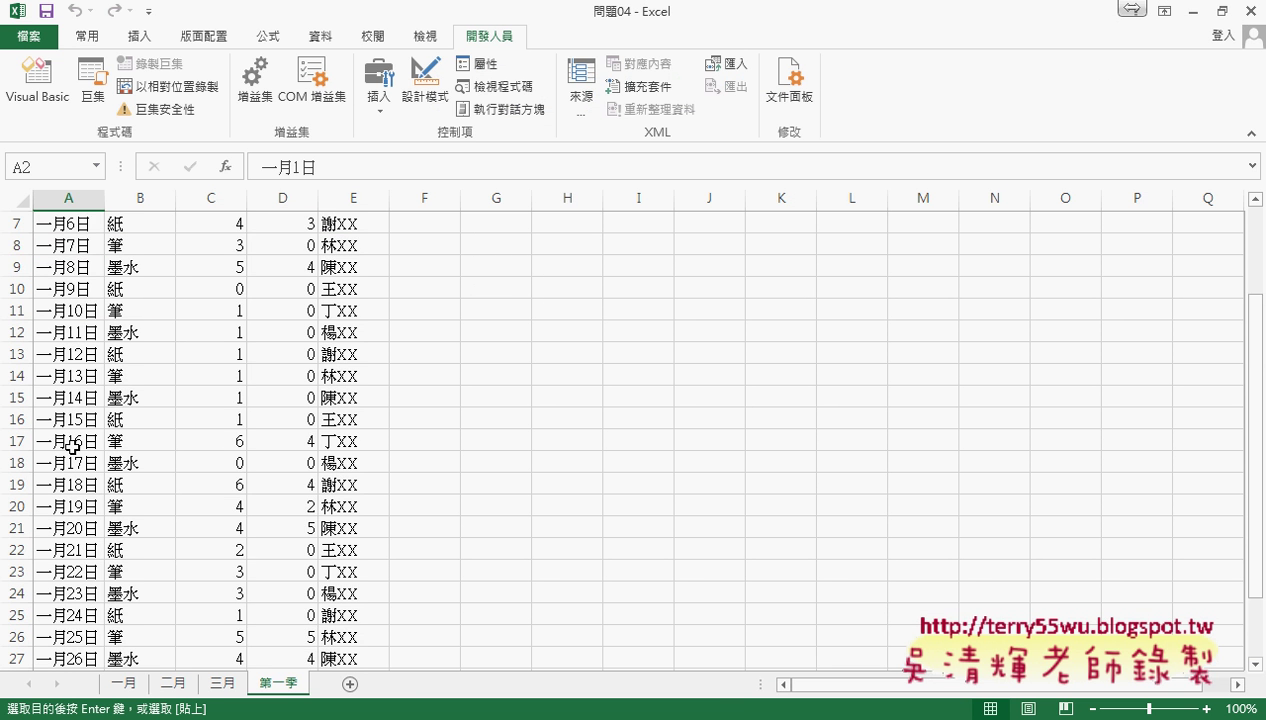
scroll(71, 446, "down", 1)
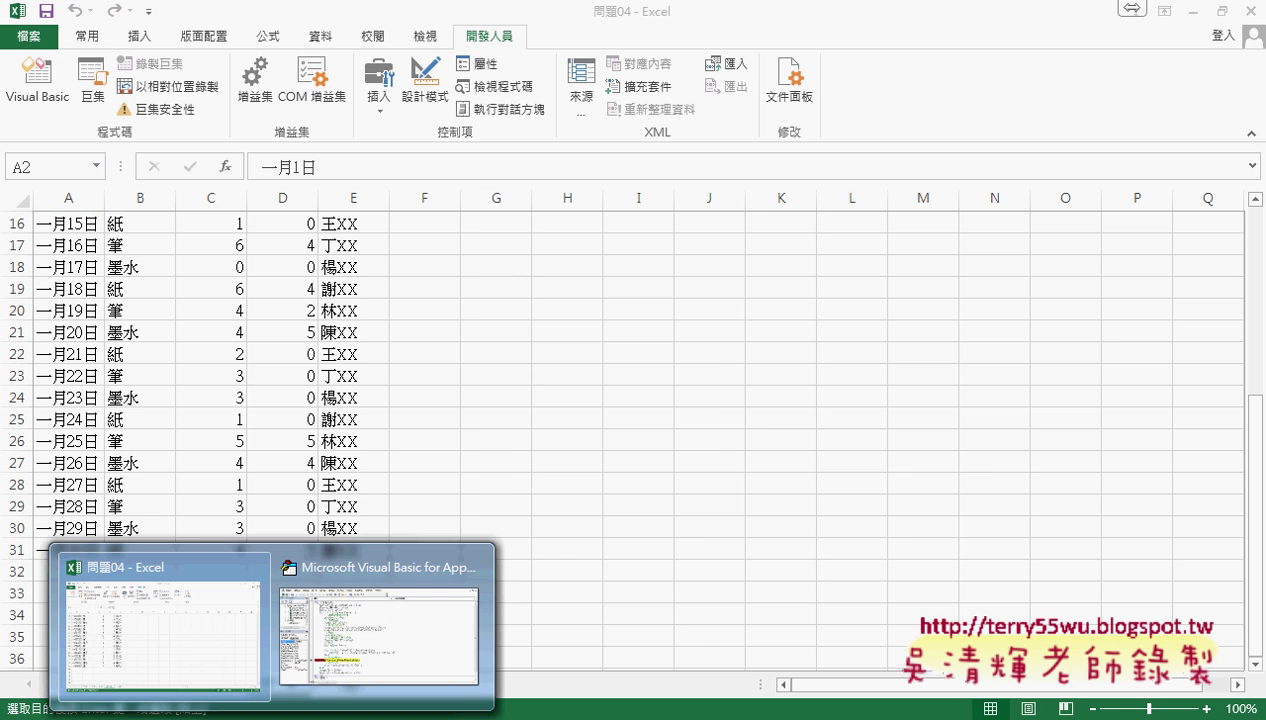
left_click(377, 653)
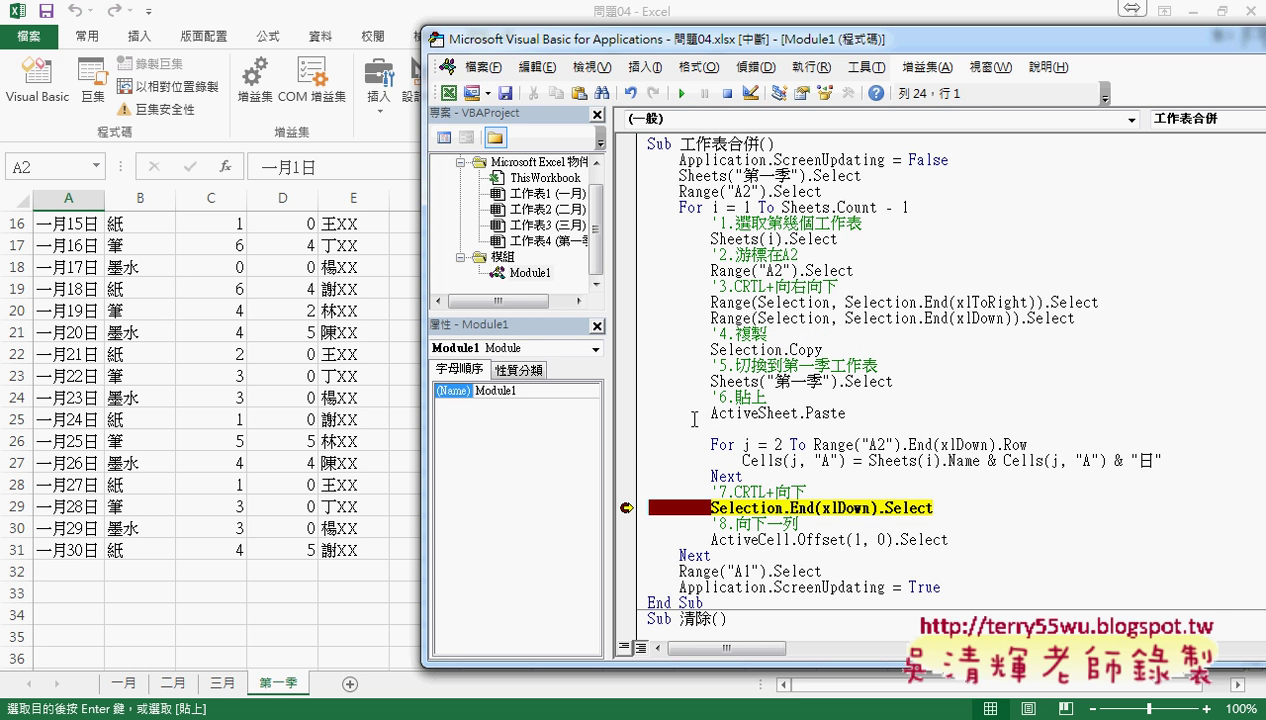
Break on the For j line, run to it, and insert a blank line below it.
left_click(626, 444)
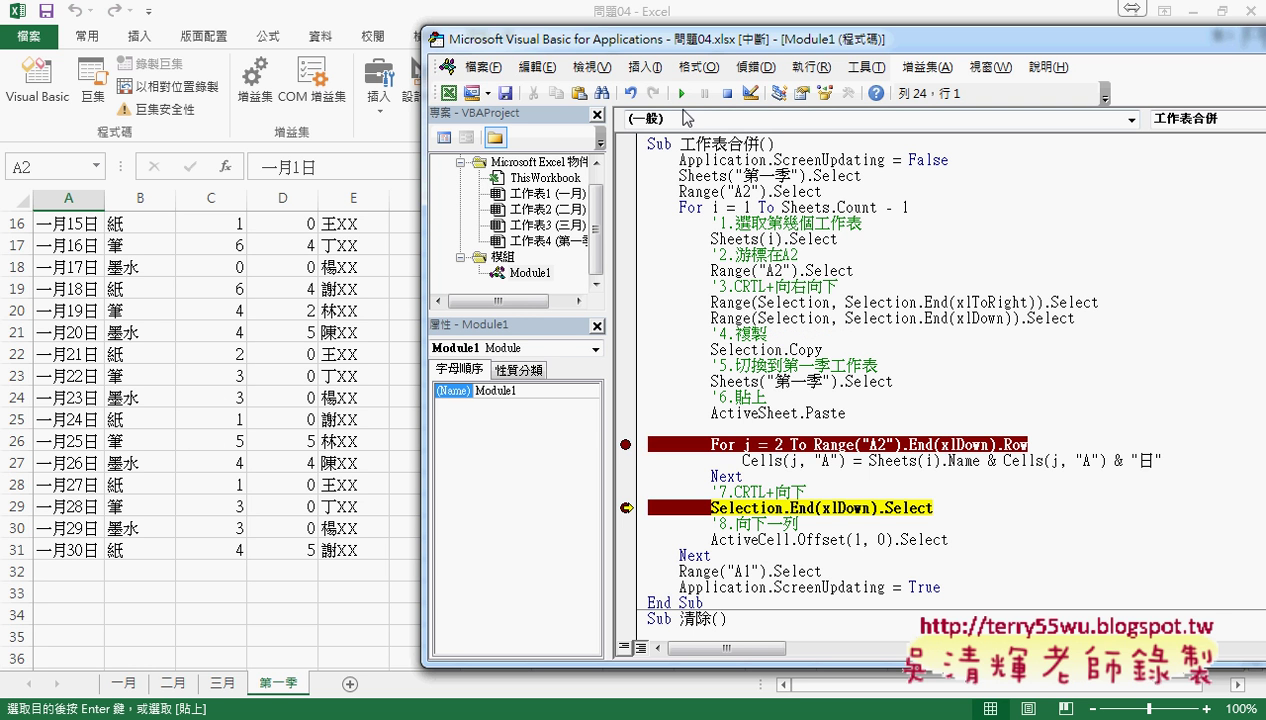
left_click(683, 93)
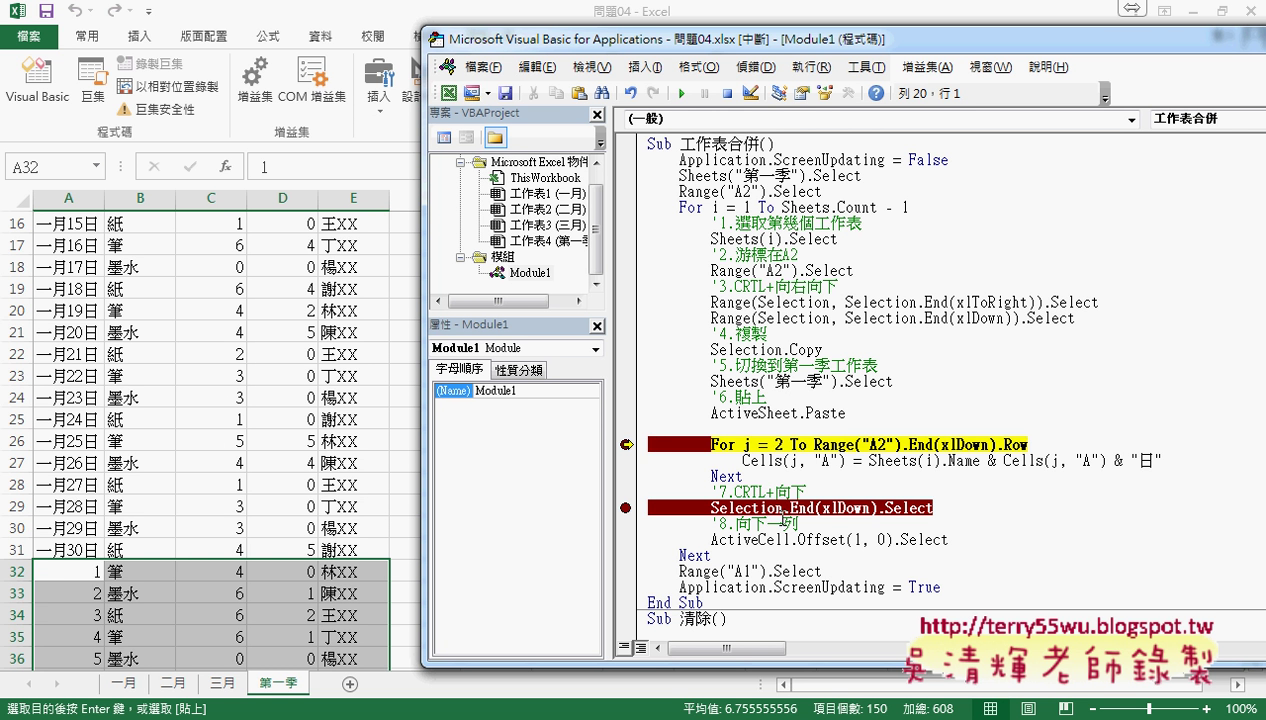
left_click(1058, 441)
key("Return")
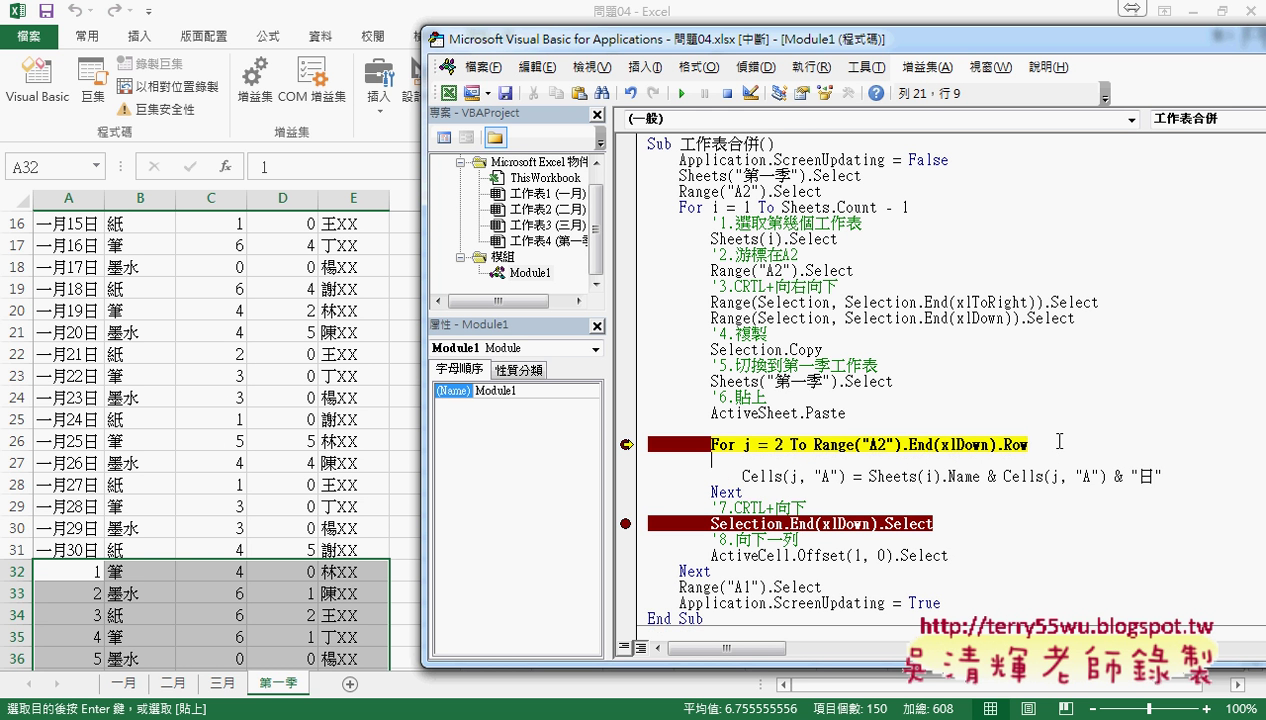
Inspect cells A32 and A61 on 第一季, confirming the new rows hold plain numbers 1 to 30.
left_click(93, 572)
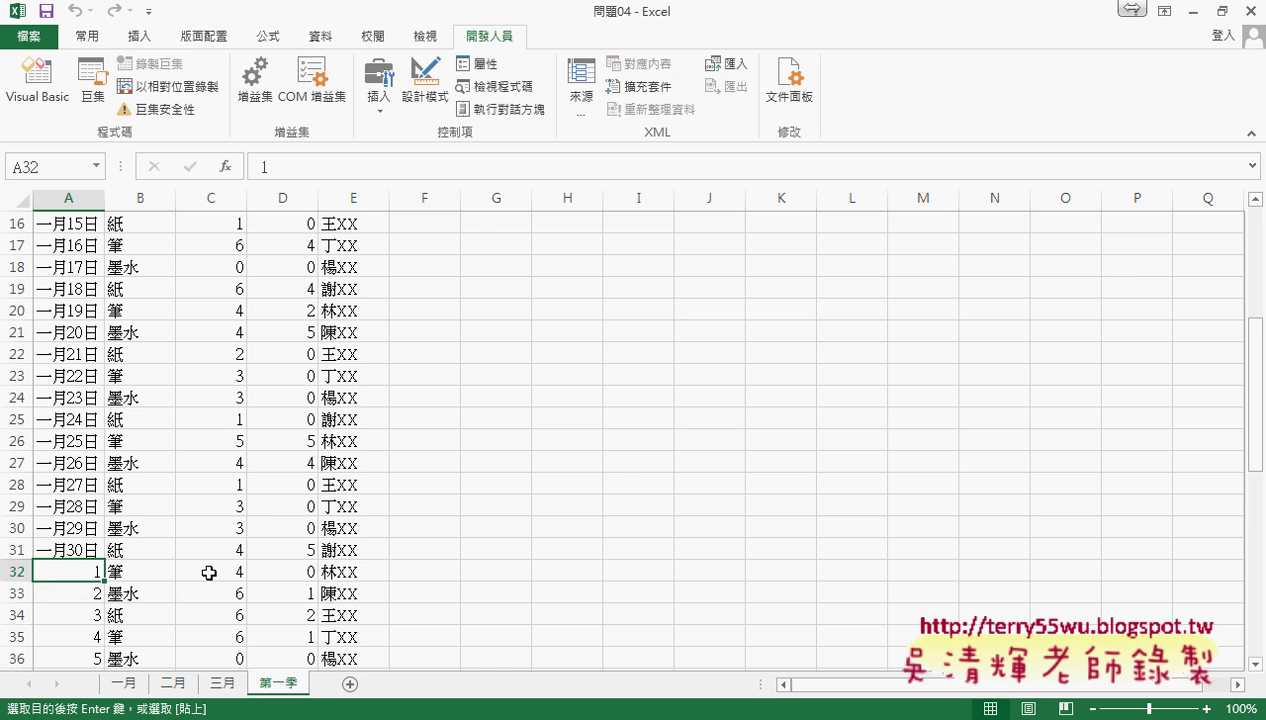
scroll(209, 572, "down", 3)
scroll(209, 572, "down", 4)
scroll(209, 572, "down", 2)
scroll(209, 572, "down", 1)
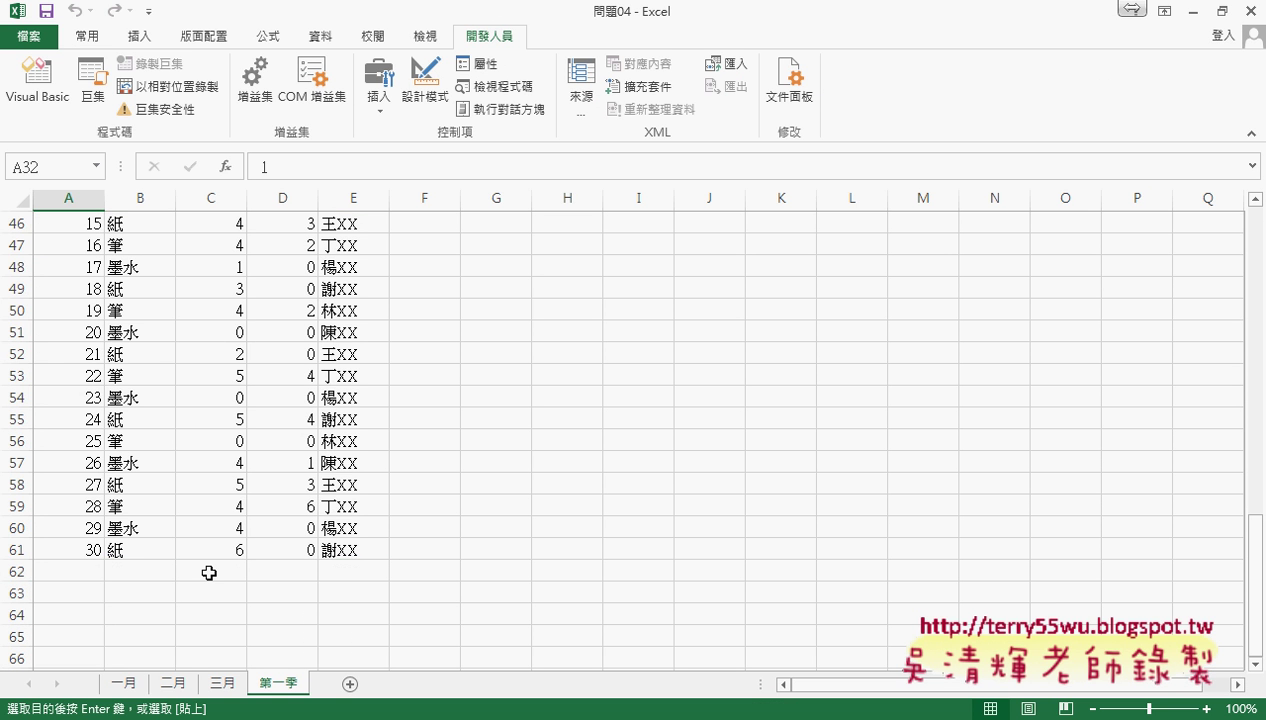
left_click(100, 551)
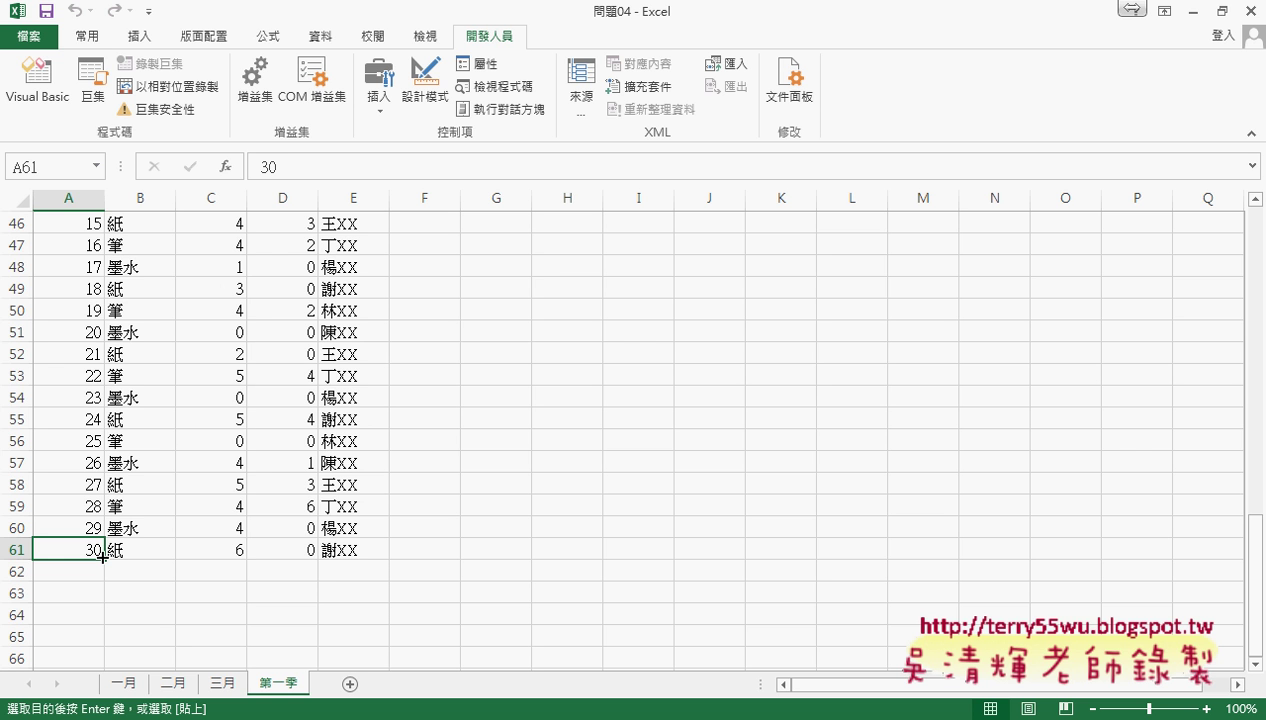
scroll(102, 557, "up", 3)
scroll(90, 555, "up", 2)
left_click(97, 247)
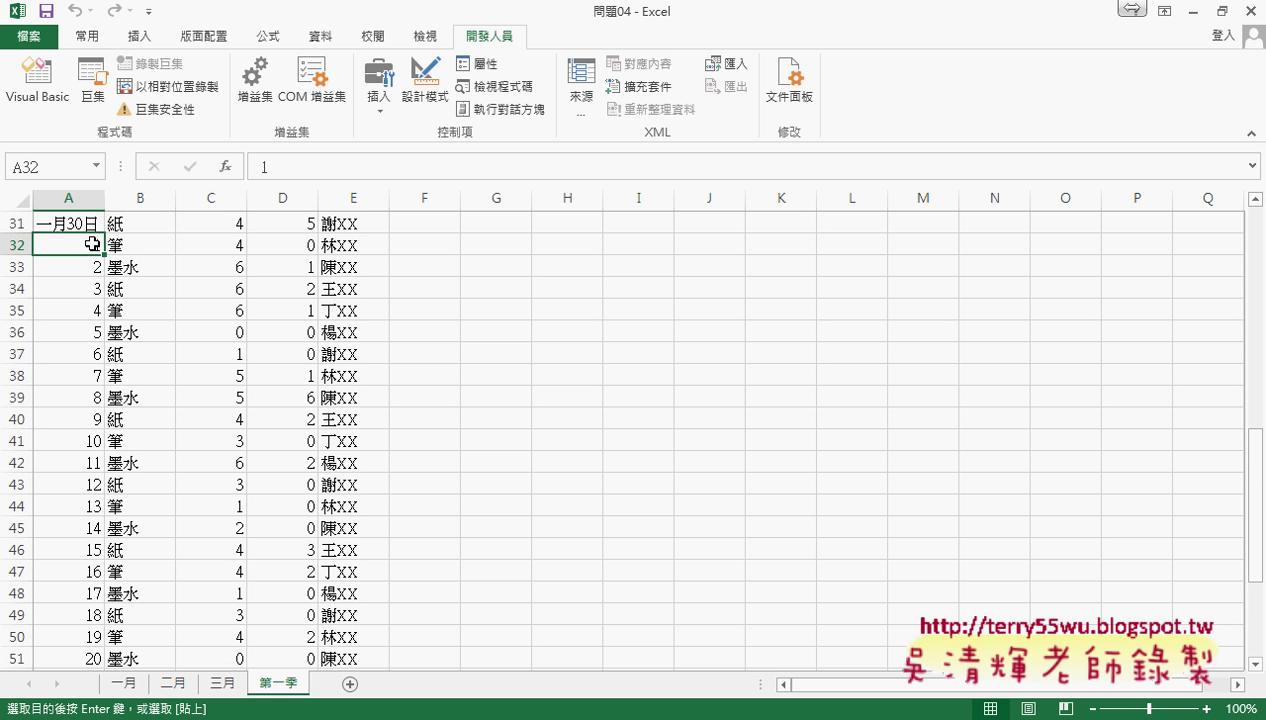
scroll(100, 450, "down", 3)
scroll(90, 620, "down", 3)
left_click(86, 490)
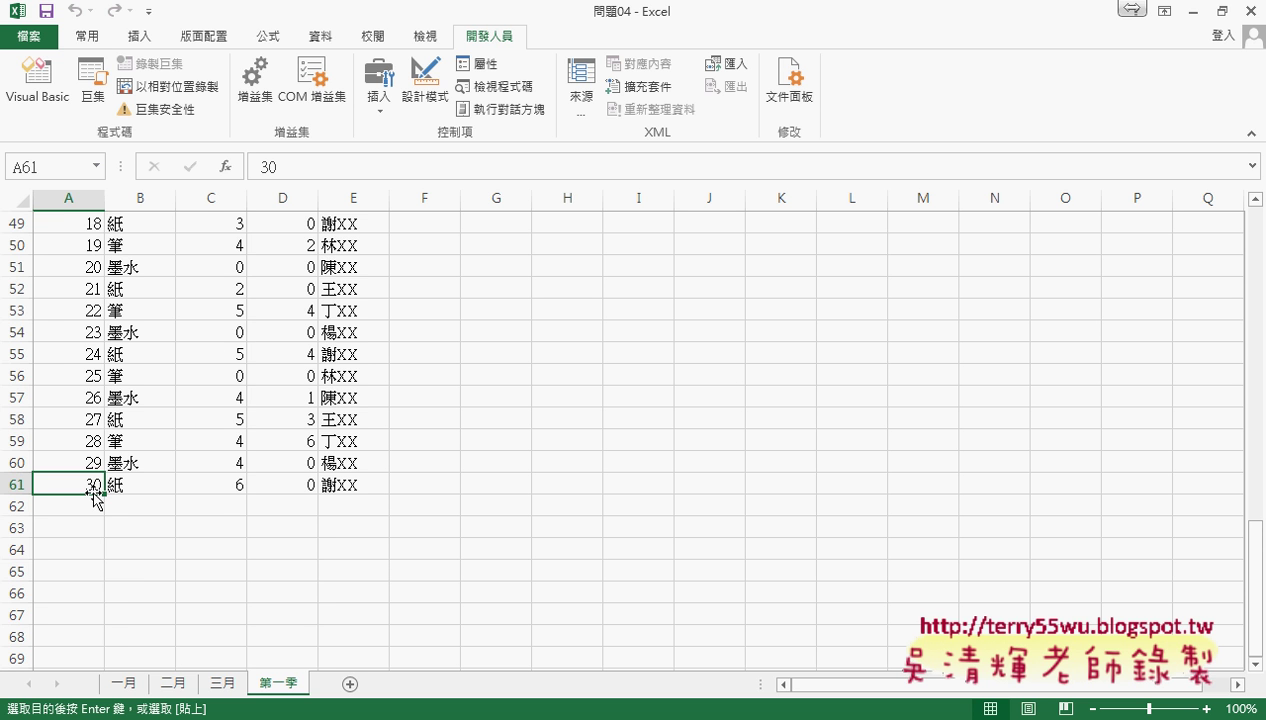
scroll(93, 488, "up", 3)
scroll(93, 488, "up", 7)
scroll(93, 488, "up", 5)
scroll(80, 400, "up", 1)
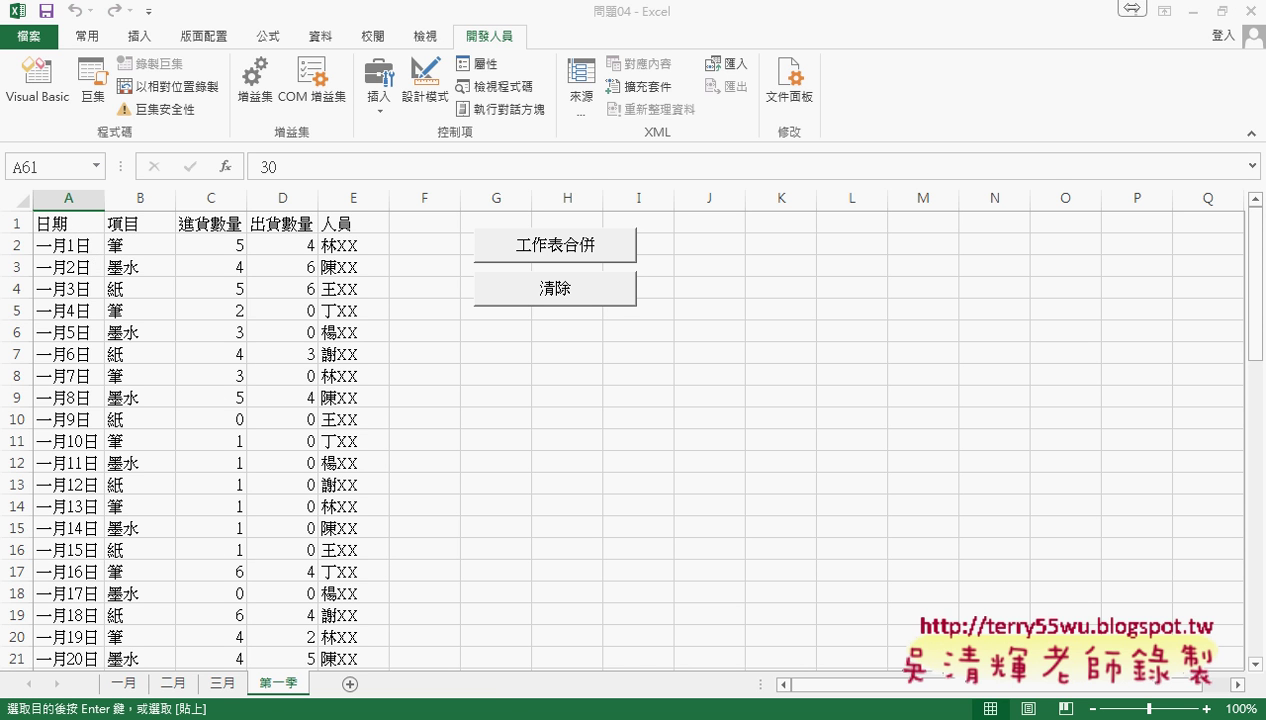
Write the condition line If Len(Cells(j, "A")) < 3 Then above the assignment.
left_click(376, 681)
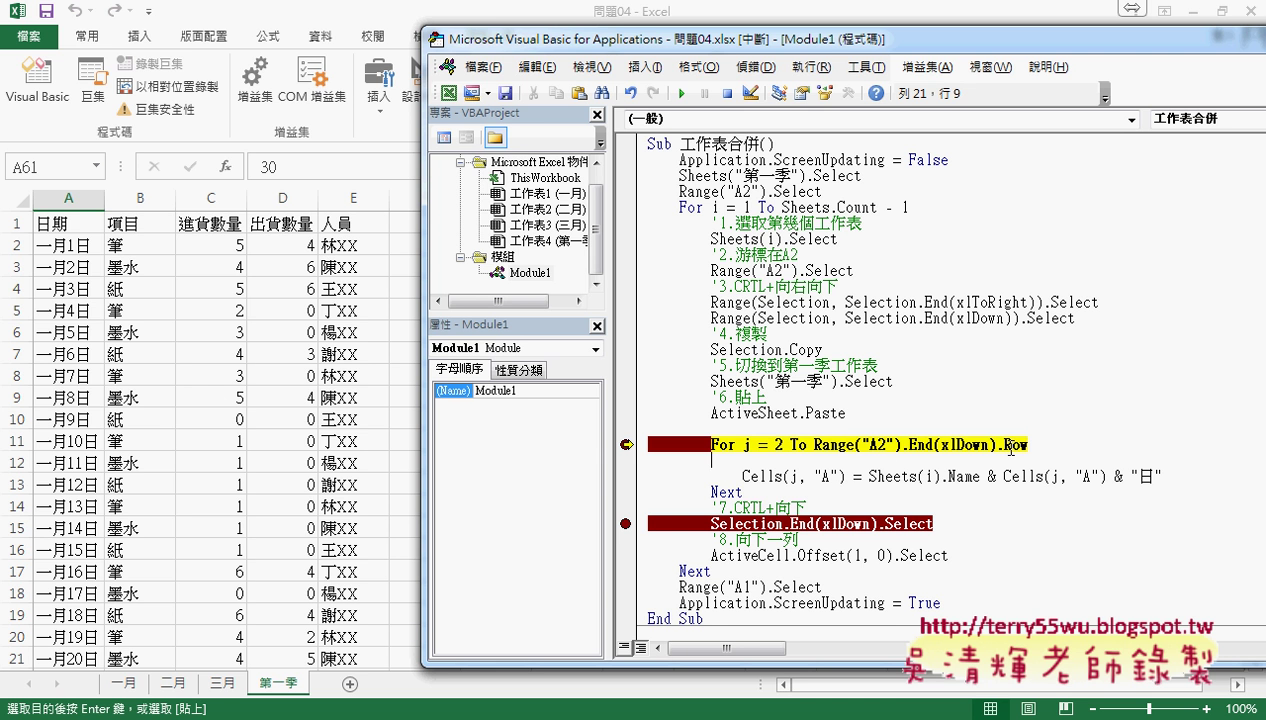
key("Tab")
type("z0")
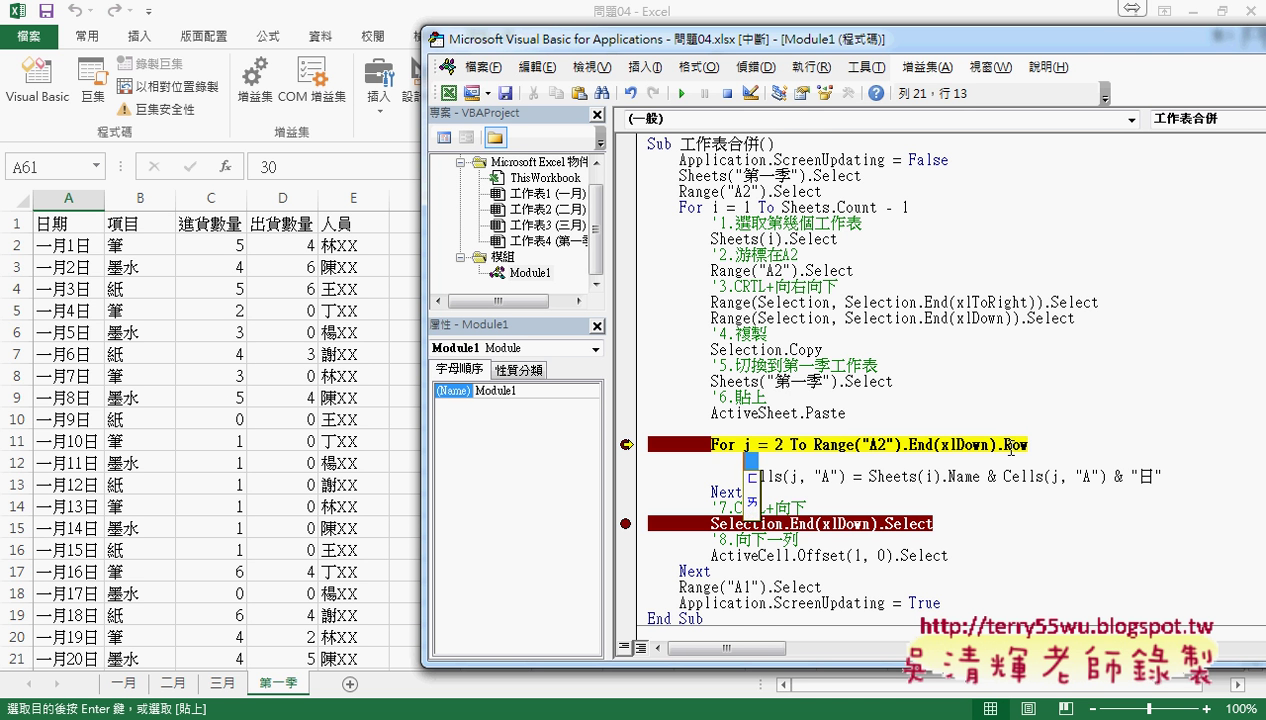
key("Escape")
type("if")
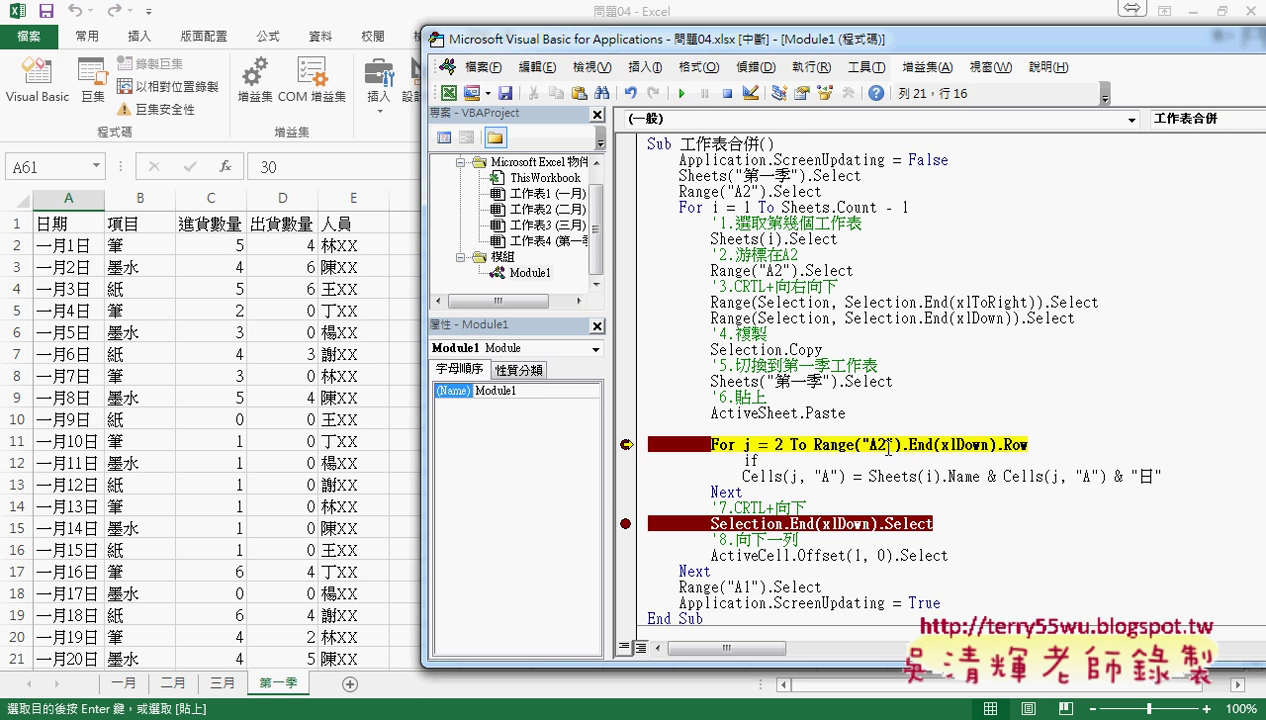
left_click(843, 480)
left_click(615, 443)
mouse_move(742, 476)
left_mouse_down()
mouse_move(848, 477)
mouse_move(752, 458)
left_mouse_up()
left_click(757, 460)
type("len")
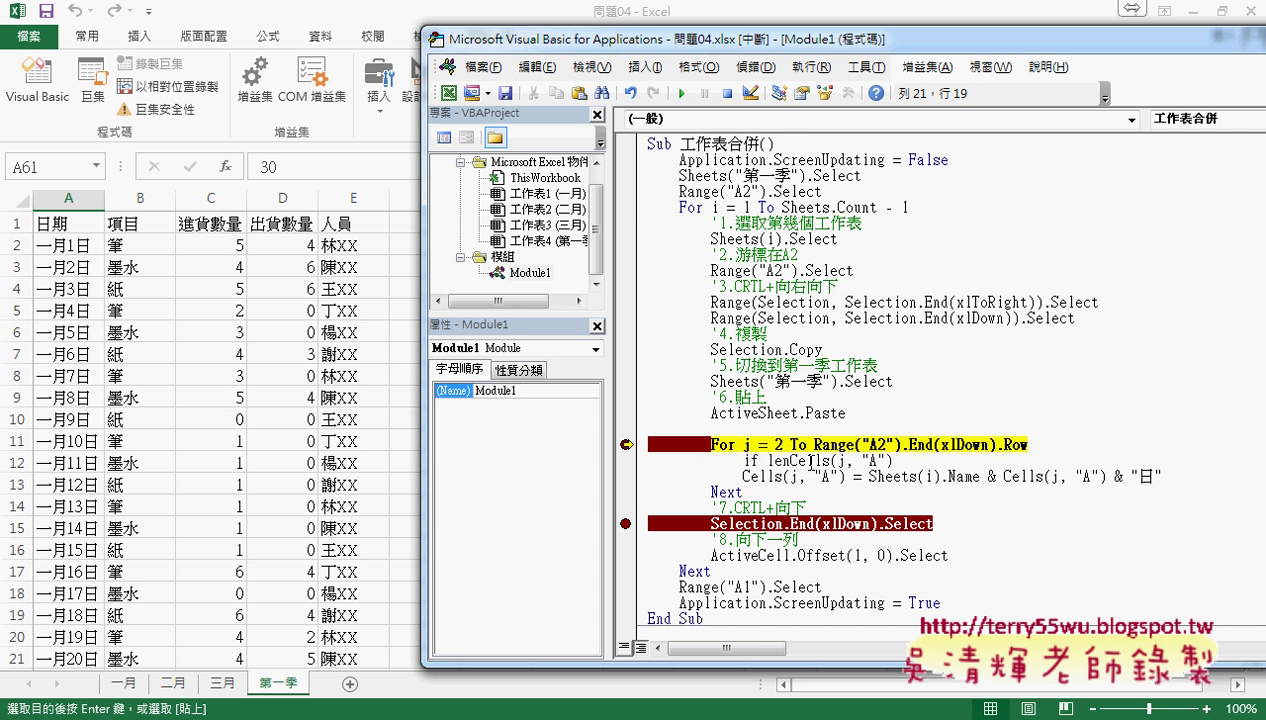
type("(")
key("End")
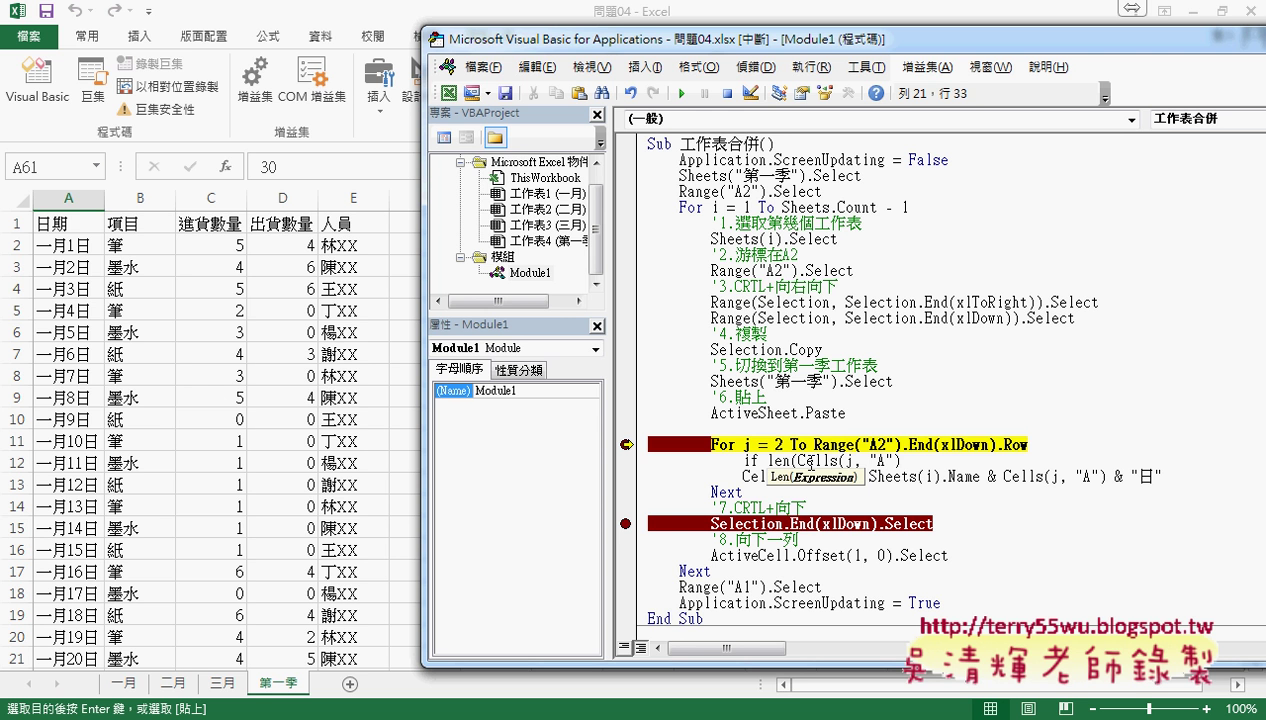
type(")")
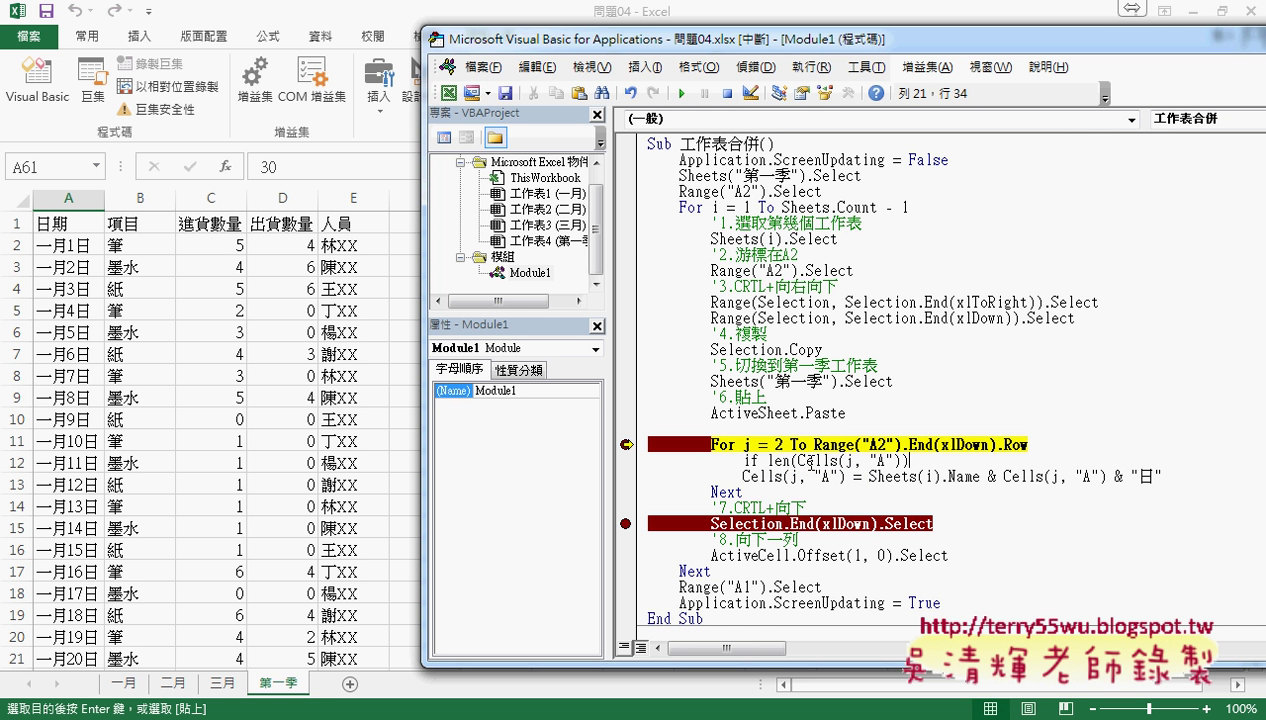
type(">")
key("BackSpace")
type("<")
type("3")
type(" the")
type("n")
key("Down")
Add End If below the assignment and indent the assignment inside the block.
key("Return")
type("e")
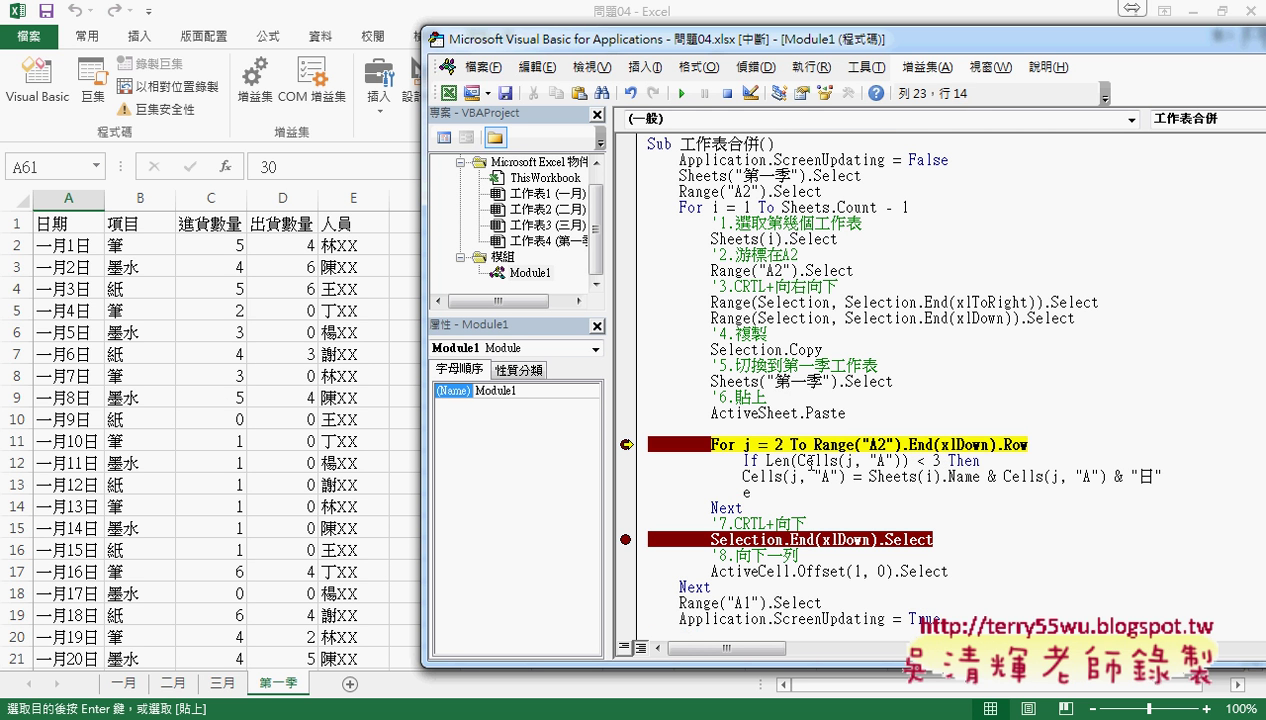
type("nd if")
key("Up")
key("Left")
key("Left")
key("Left")
key("Left")
key("Left")
key("Left")
key("Tab")
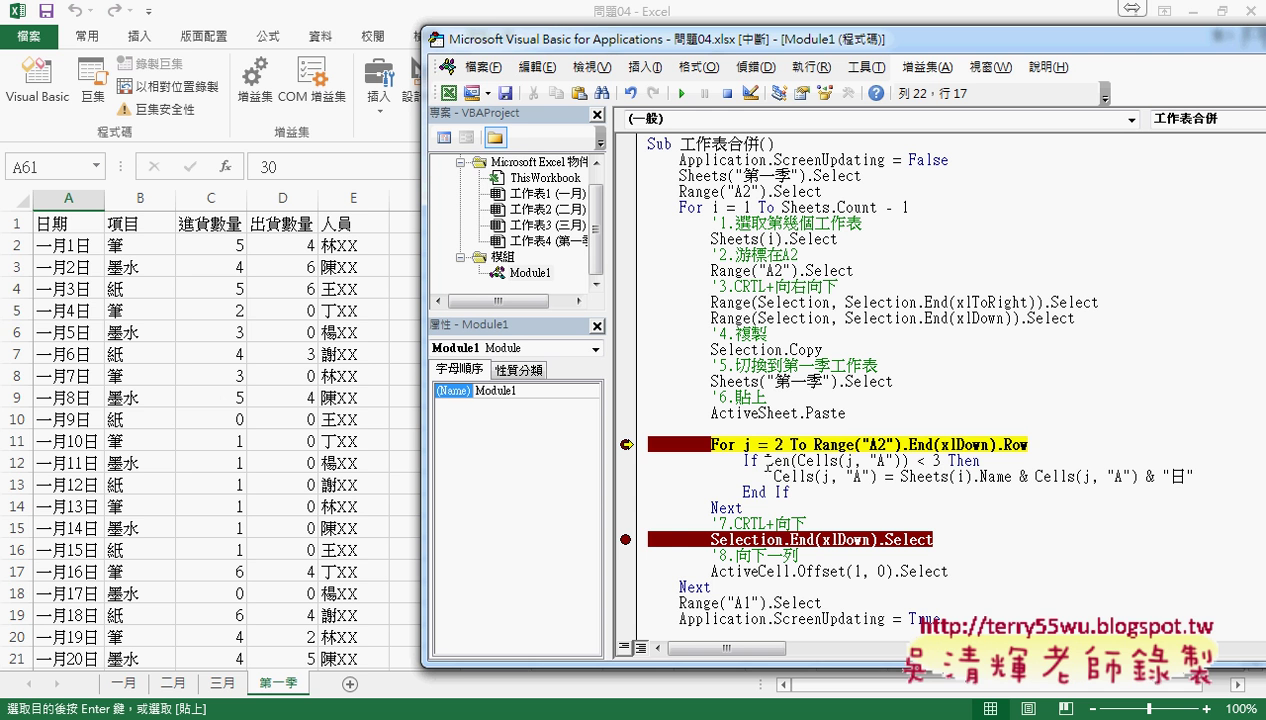
Step through the If Len(Cells(j, "A")) < 3 check for several rows with F8.
left_click_drag(767, 460, 908, 461)
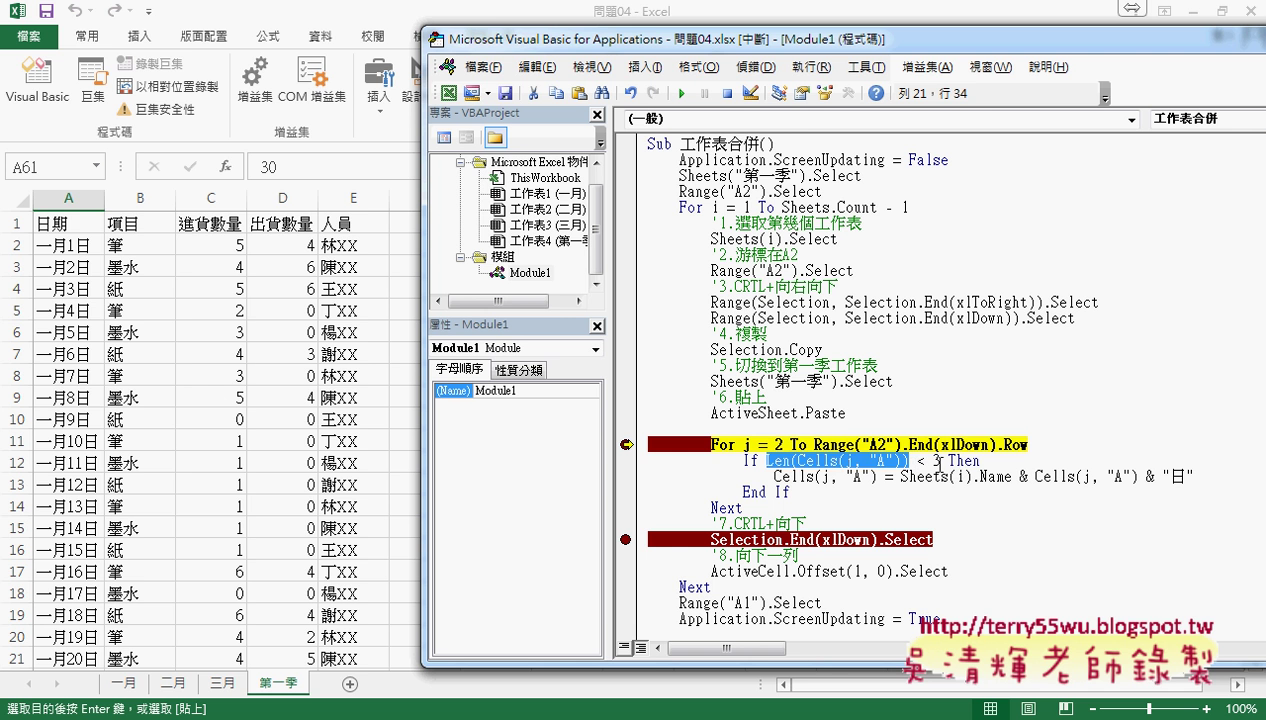
left_click_drag(941, 461, 917, 461)
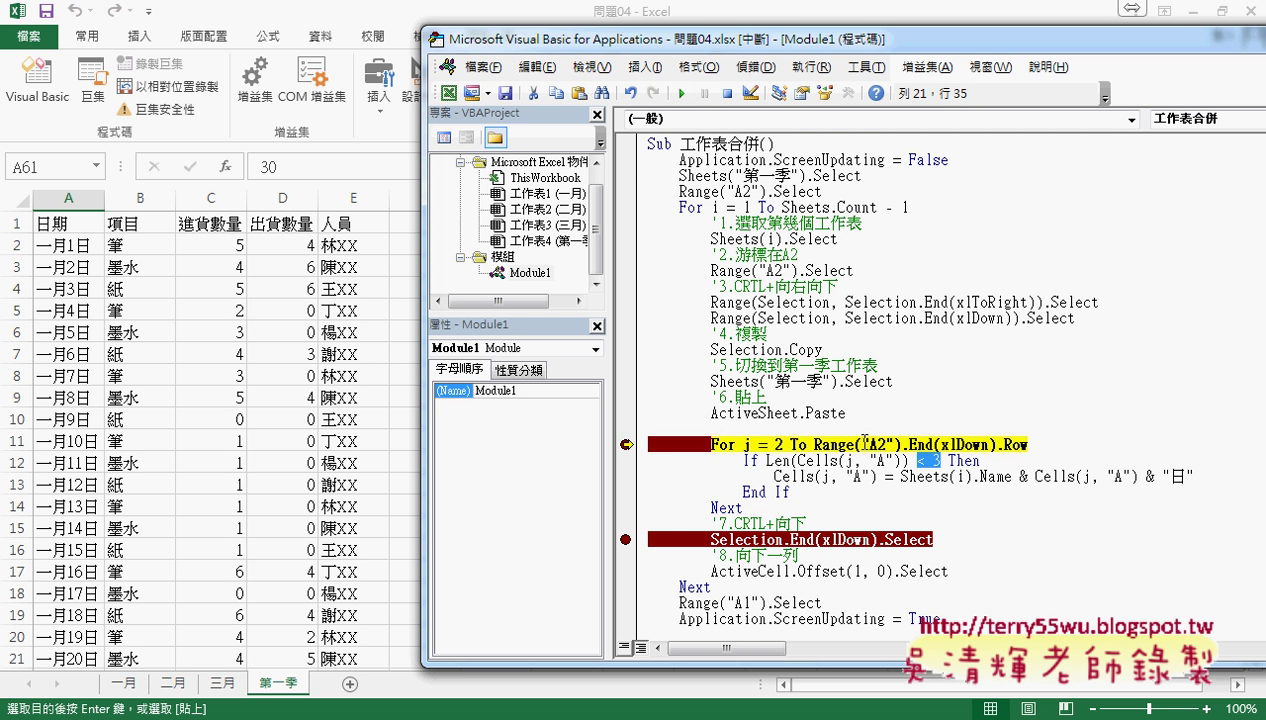
key("F8")
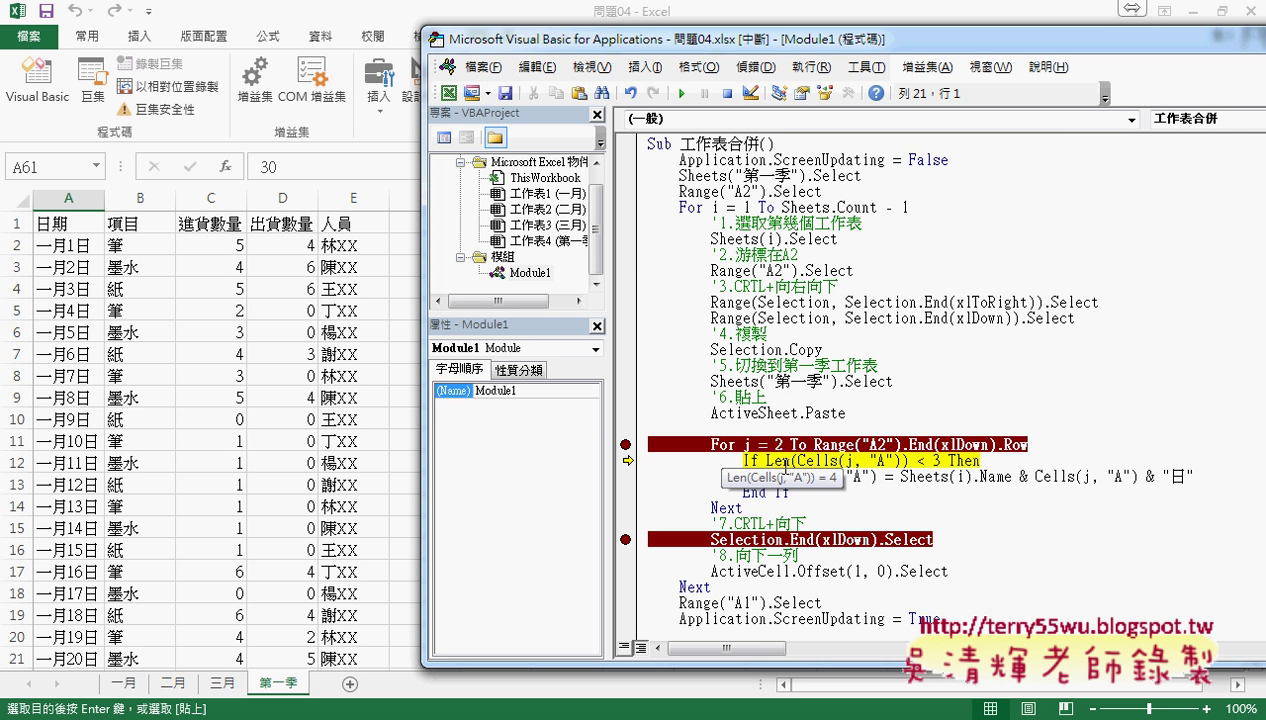
key("F8")
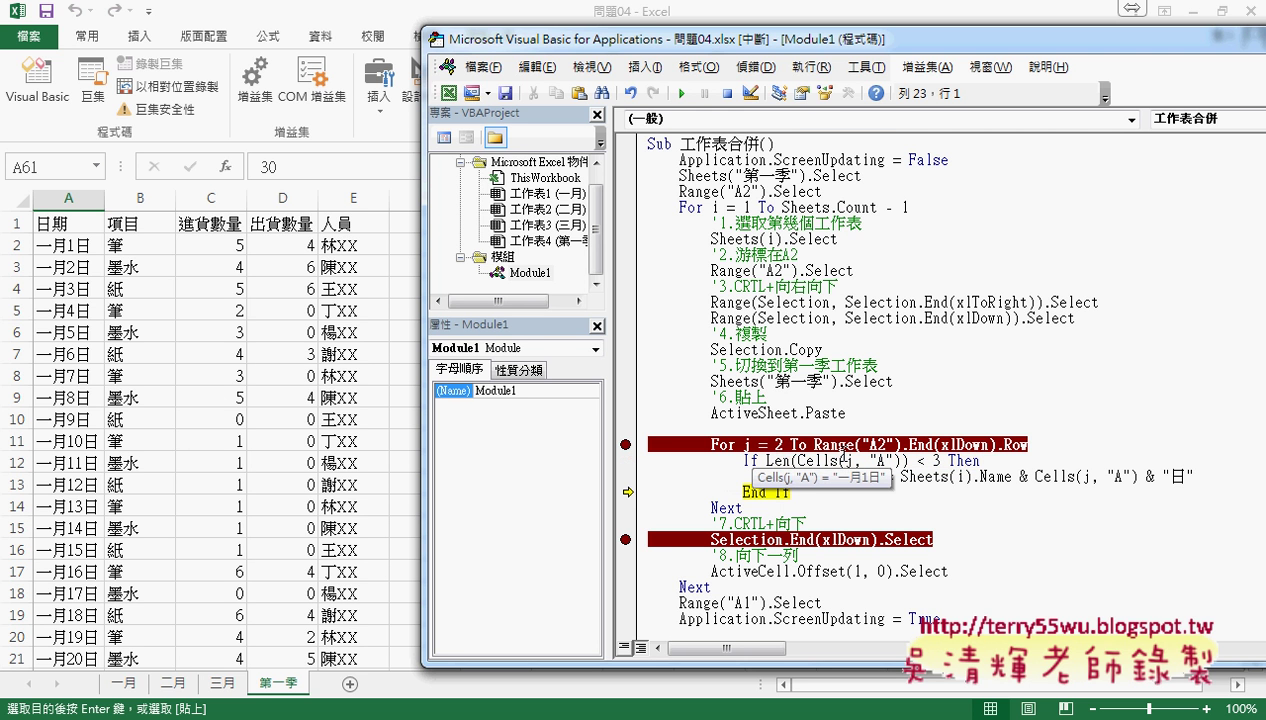
key("F8")
key("F8")
key("F8")
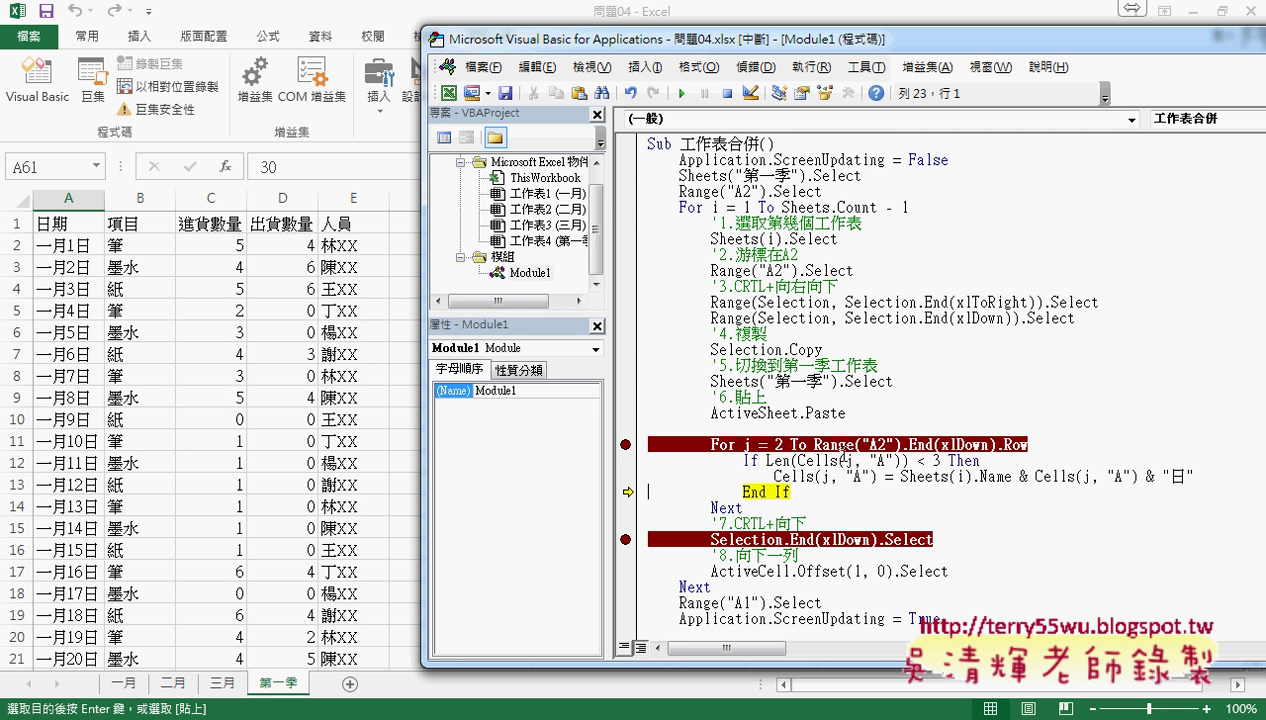
key("F8")
key("F8")
key("F8")
key("F8")
key("F8")
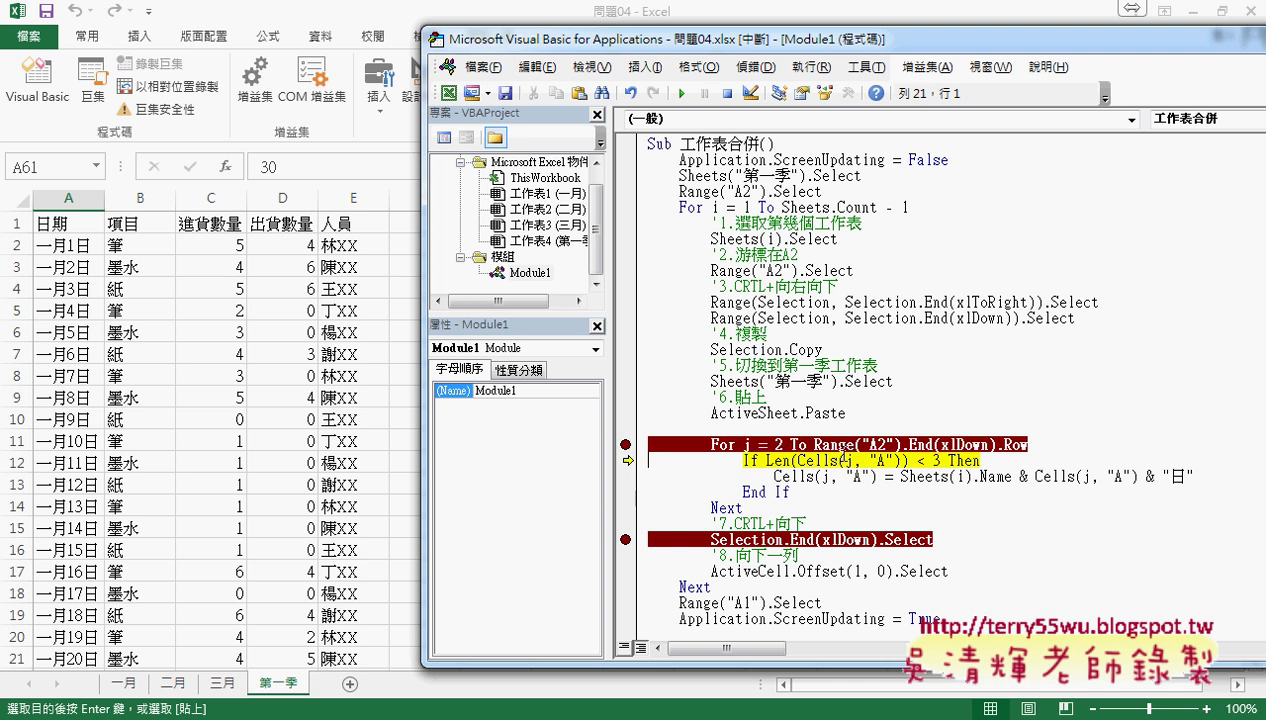
key("F8")
key("F8")
key("F8")
key("F8")
key("F8")
key("F8")
key("F8")
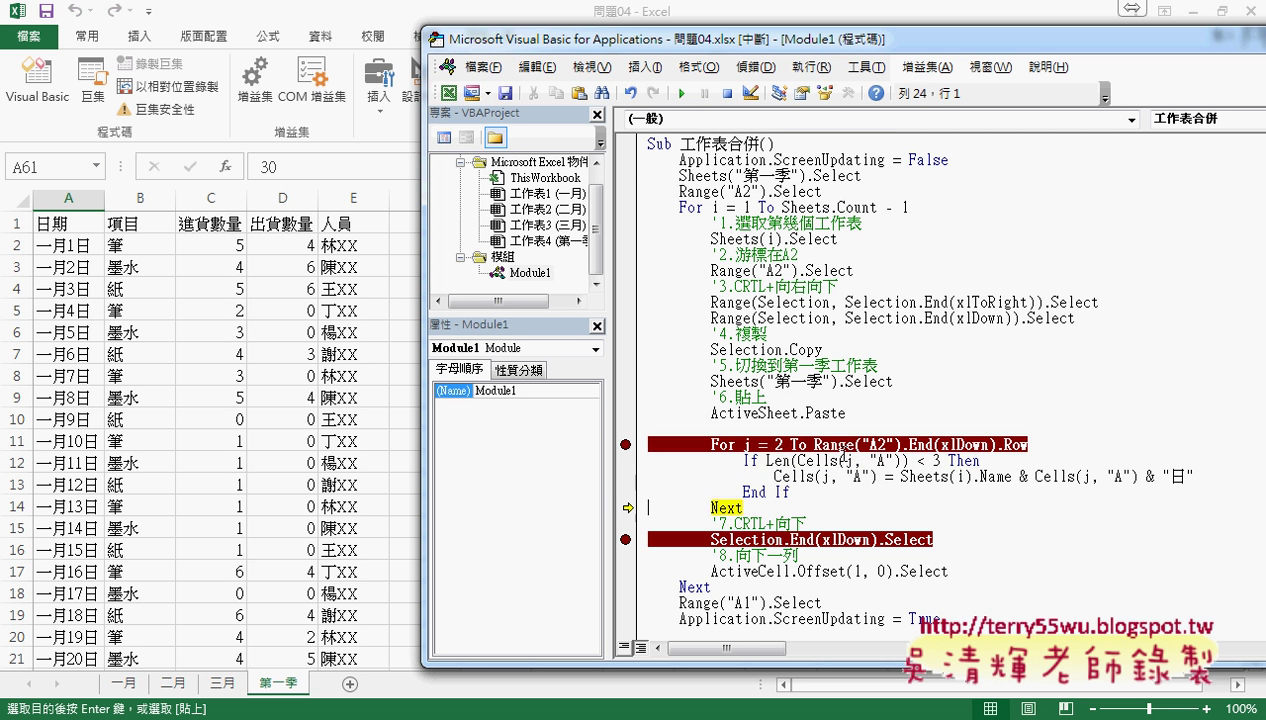
key("F8")
key("F8")
key("F8")
key("F8")
key("F8")
key("F8")
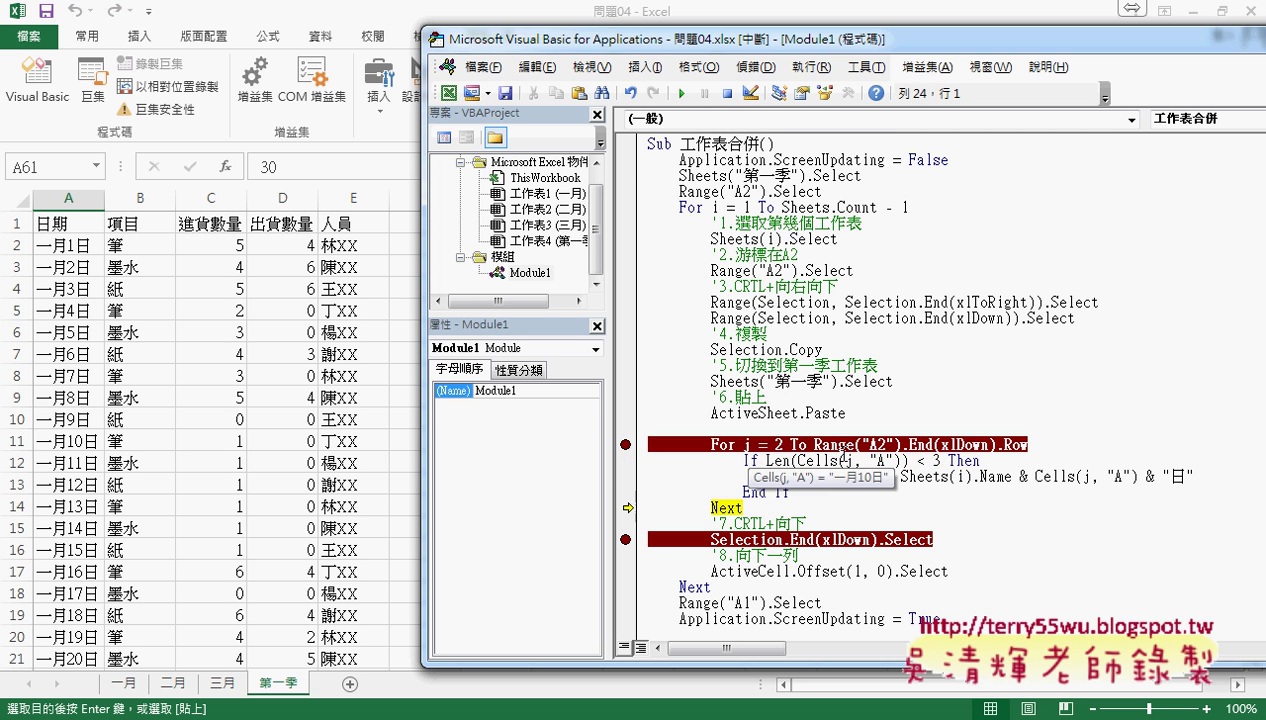
key("F8")
key("F8")
key("F8")
key("F8")
key("F8")
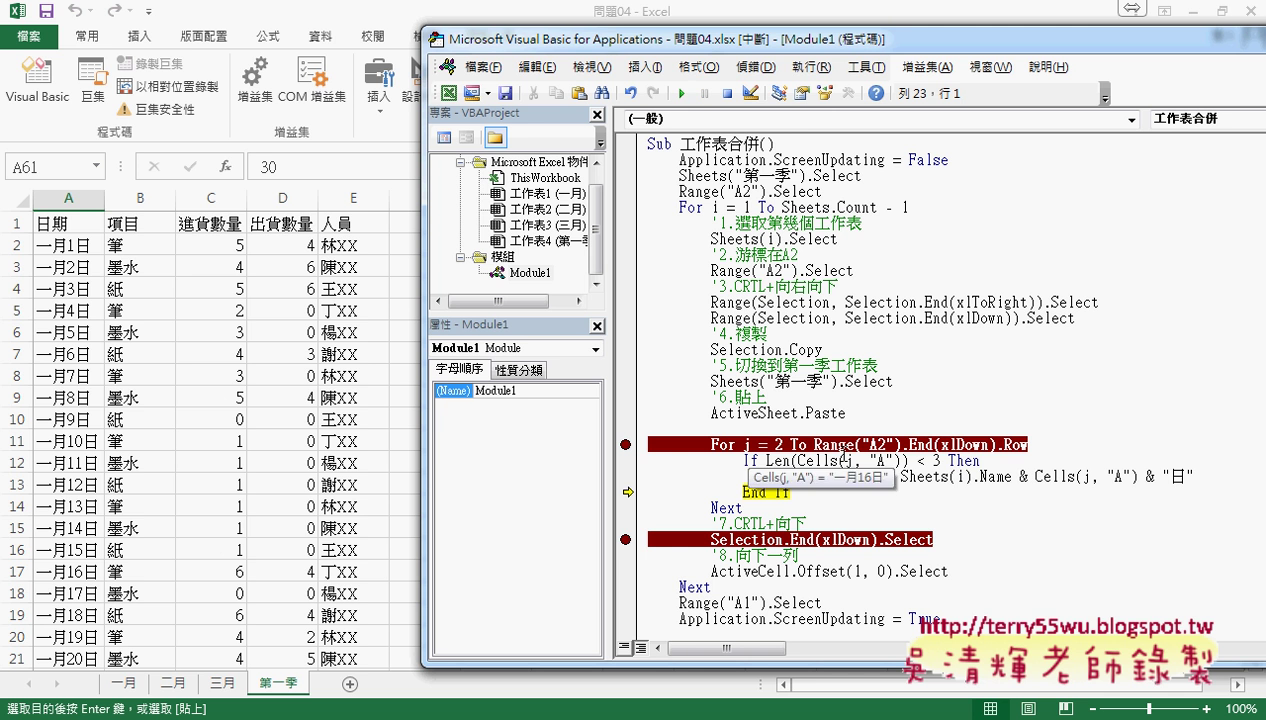
Break on the month-name assignment line, run to it, and step past it.
left_click(625, 476)
left_click(681, 93)
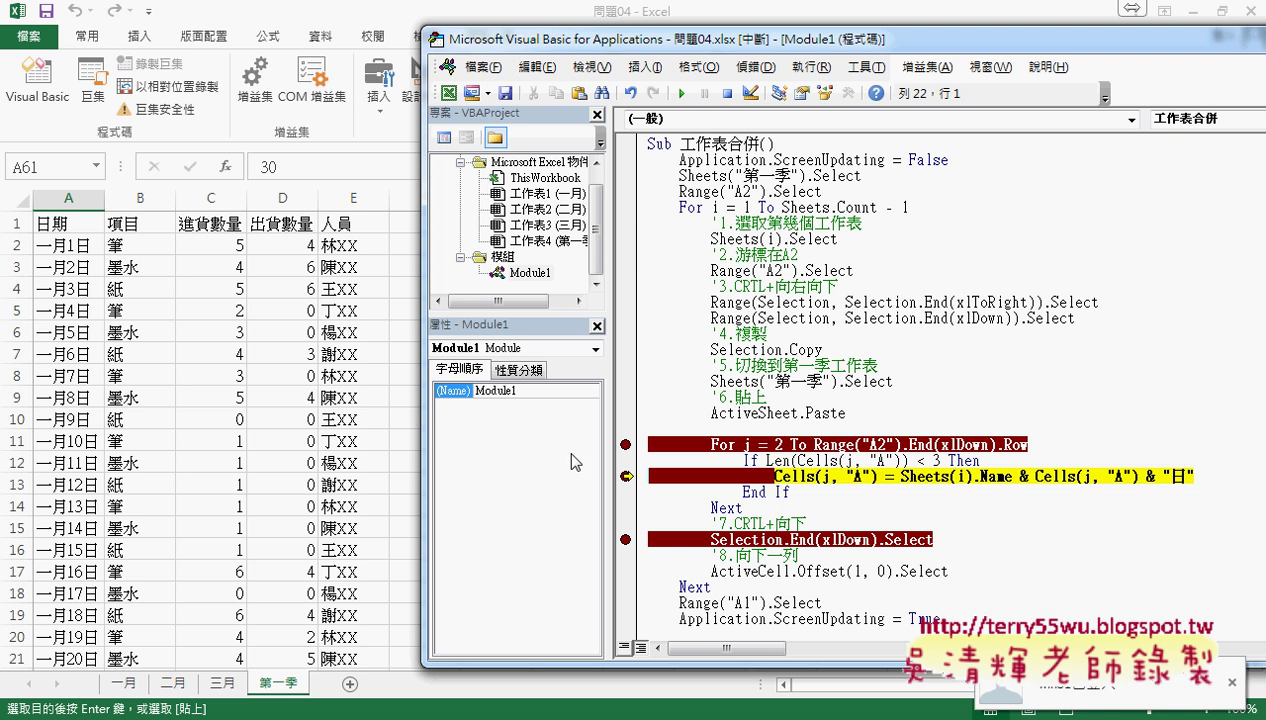
left_click(1232, 683)
left_click(766, 458)
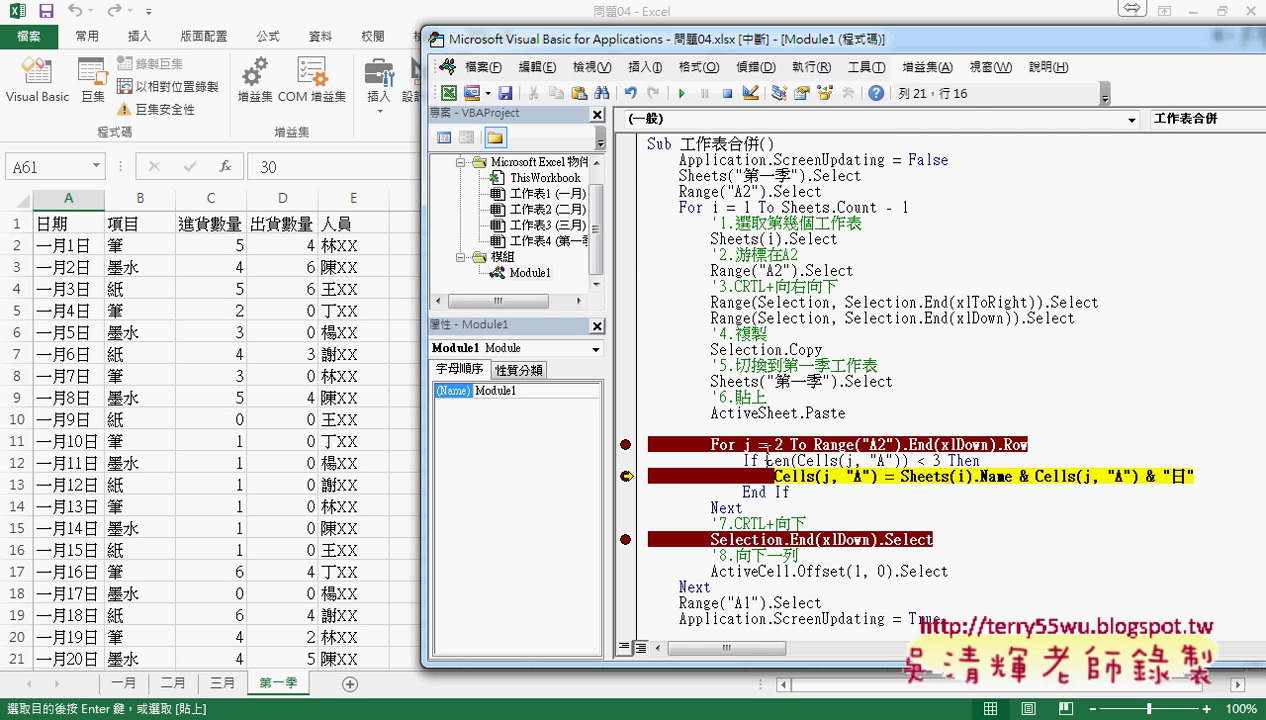
key("F8")
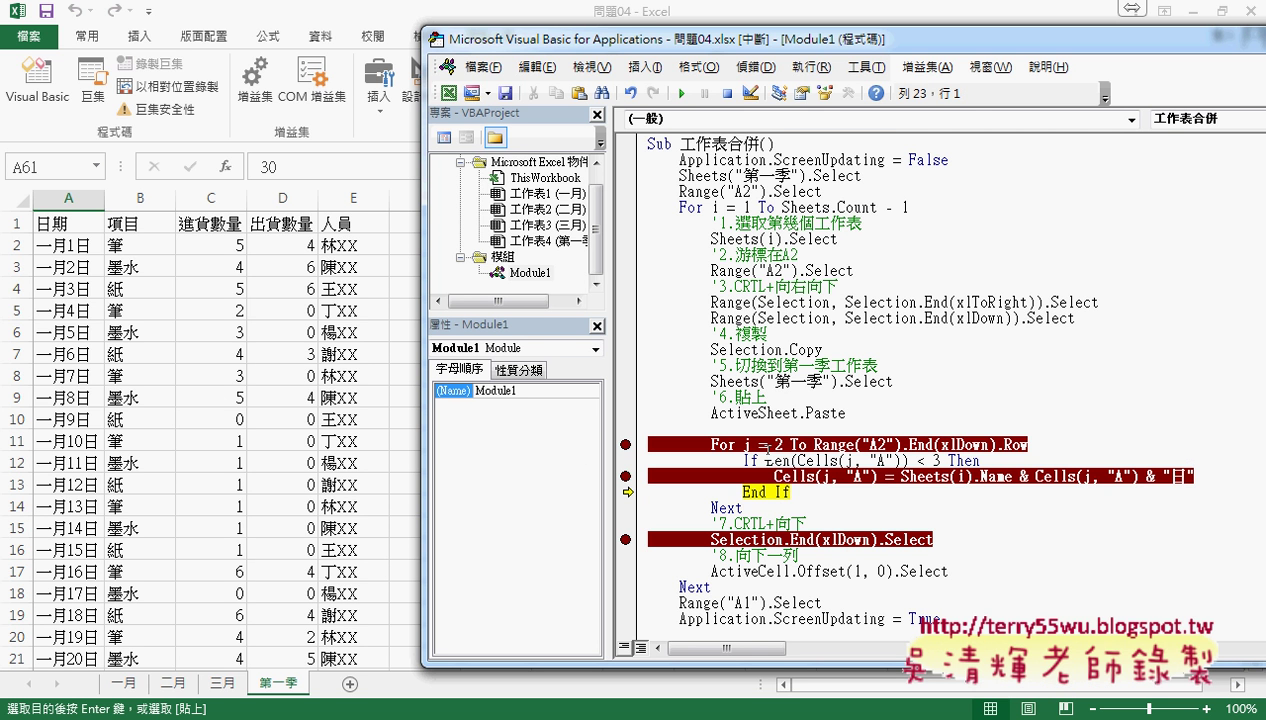
Check in Excel that cell A32 now reads 二月1日.
left_click(70, 506)
scroll(65, 507, "down", 2)
scroll(65, 507, "down", 5)
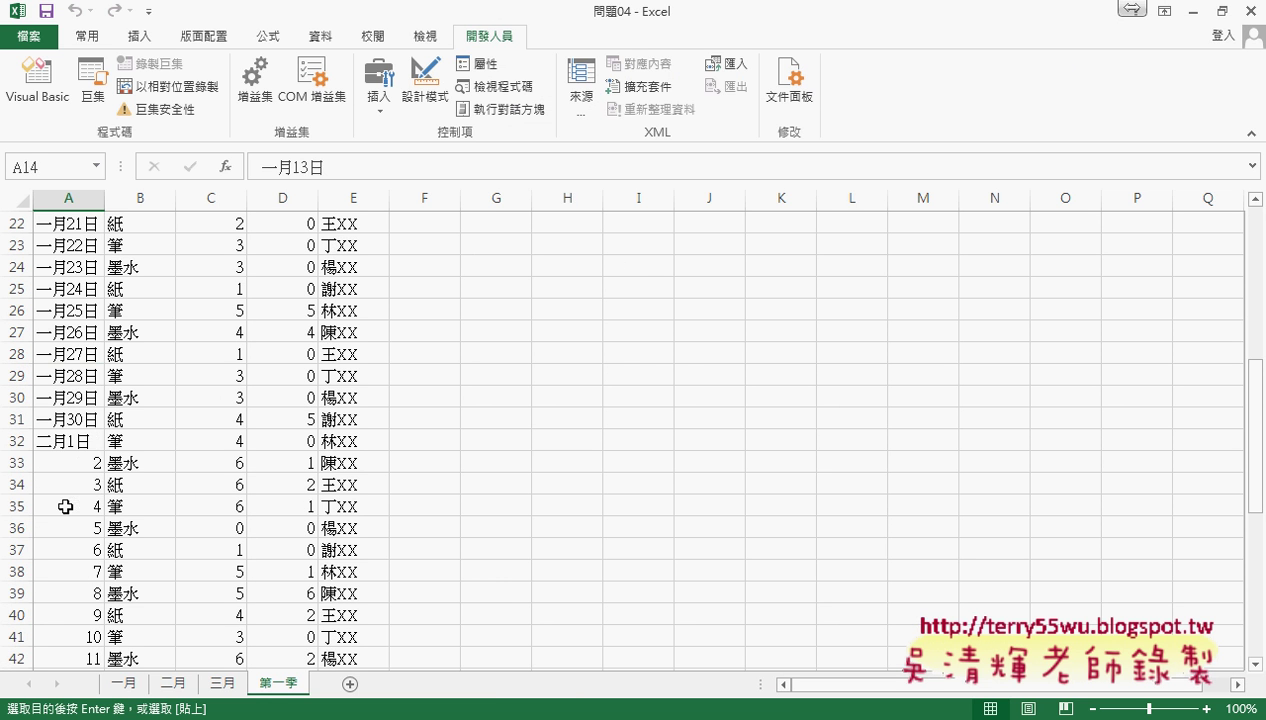
left_click(86, 440)
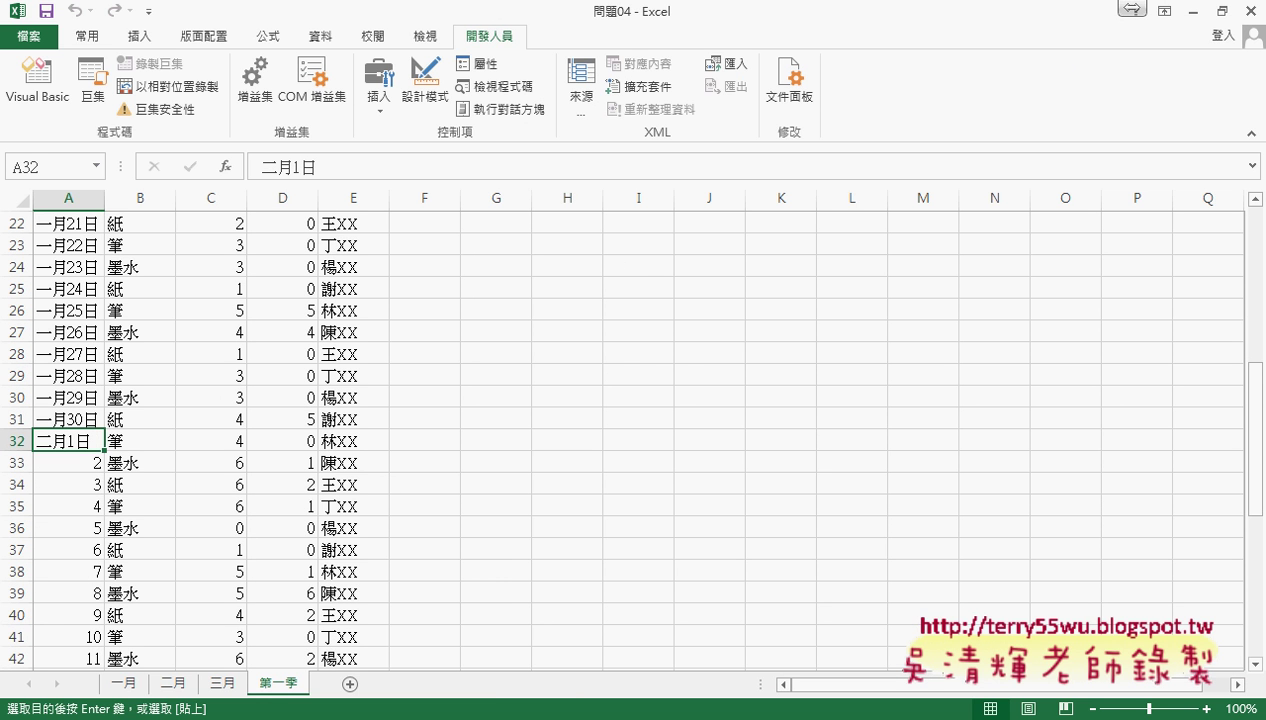
Continue the macro five times through the February rows.
left_click(372, 630)
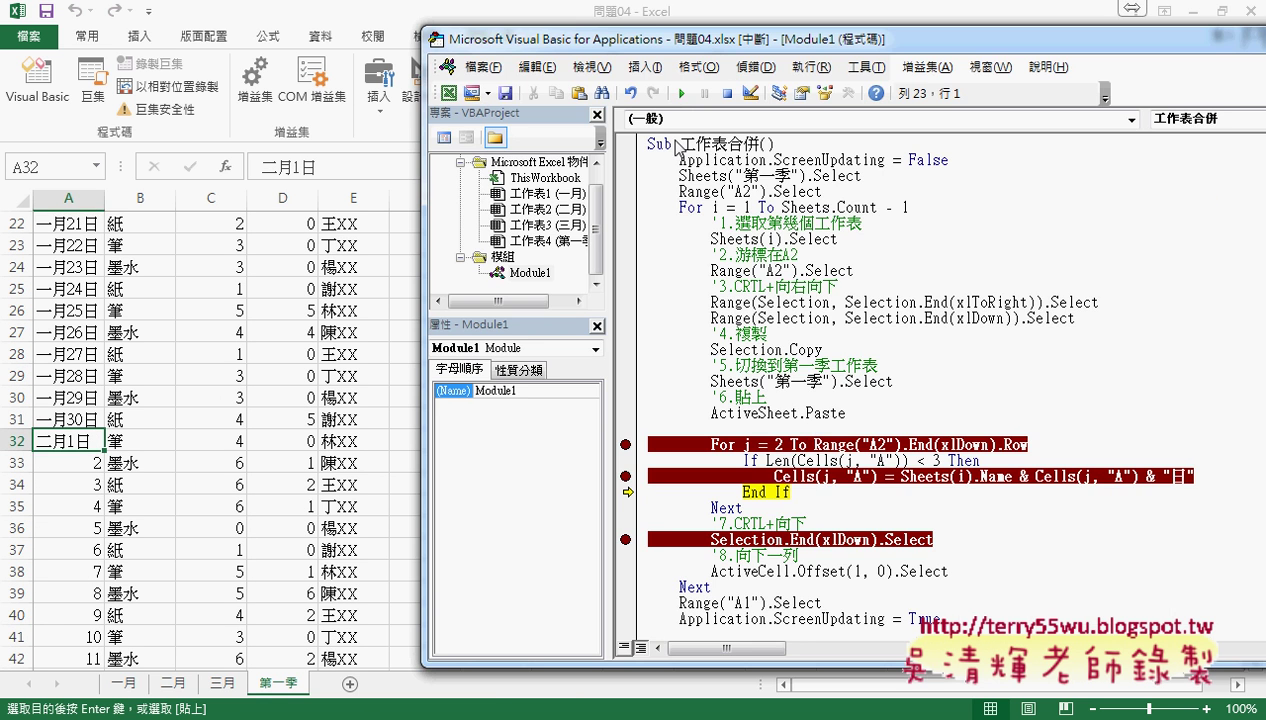
left_click(689, 98)
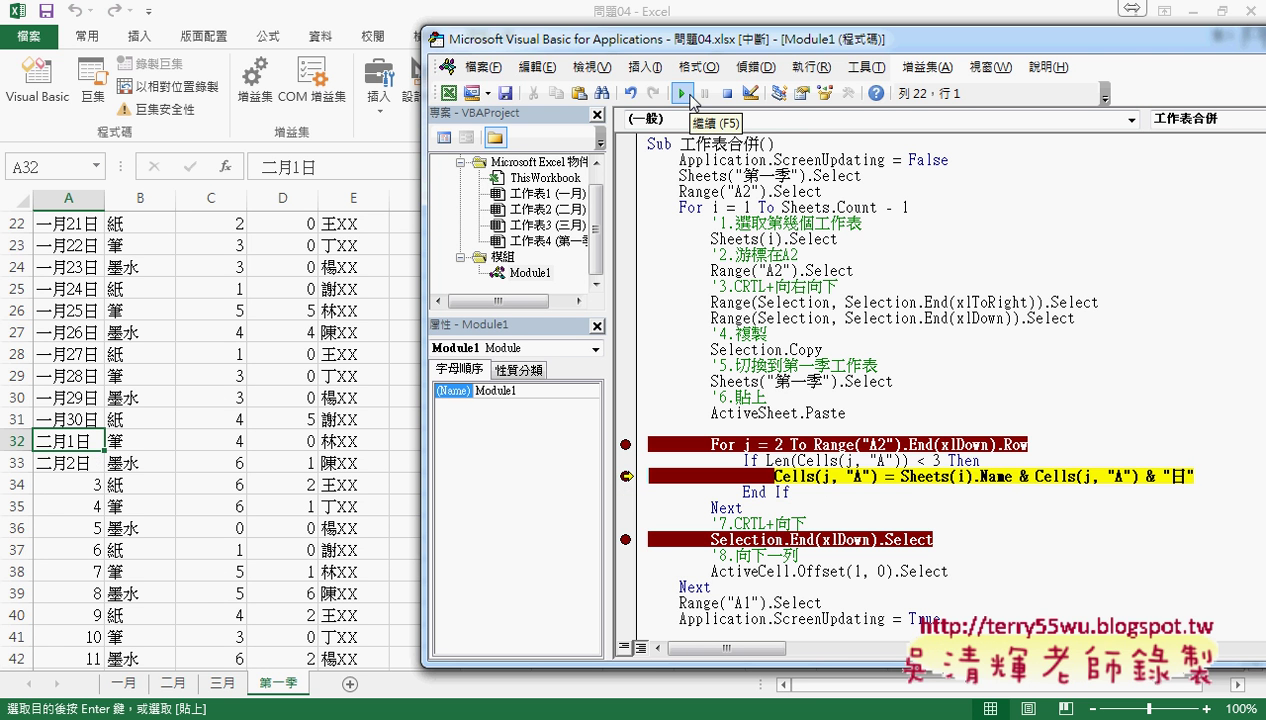
left_click(689, 98)
left_click(689, 93)
left_click(689, 93)
left_click(689, 93)
left_click(689, 93)
left_click(689, 93)
left_click(689, 93)
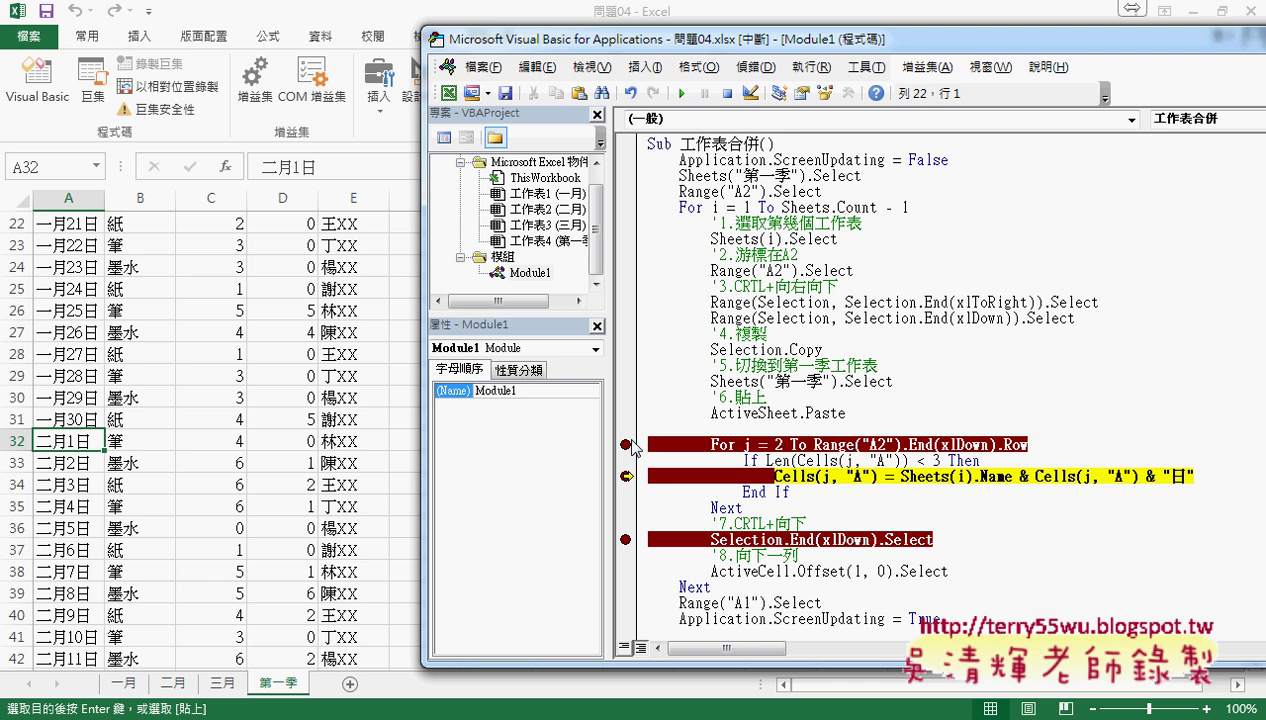
Clear the three breakpoints and let the macro run to completion.
left_click(632, 446)
left_click(626, 476)
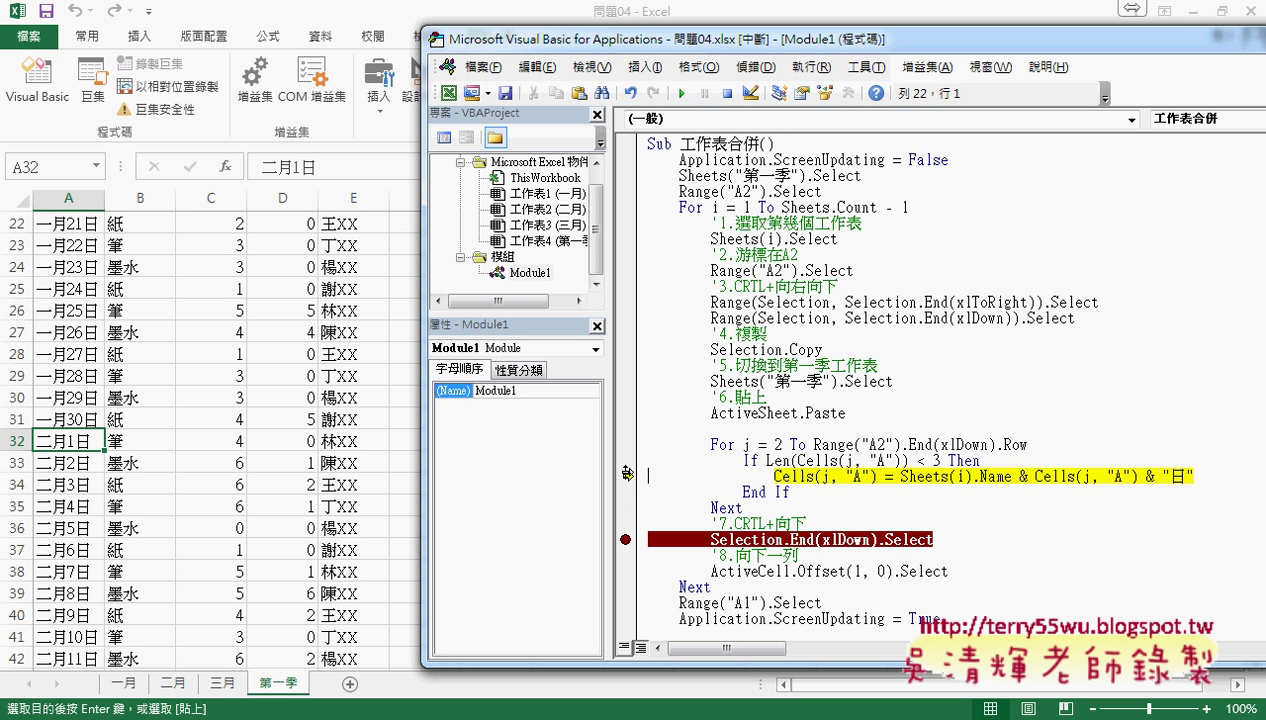
left_click(627, 540)
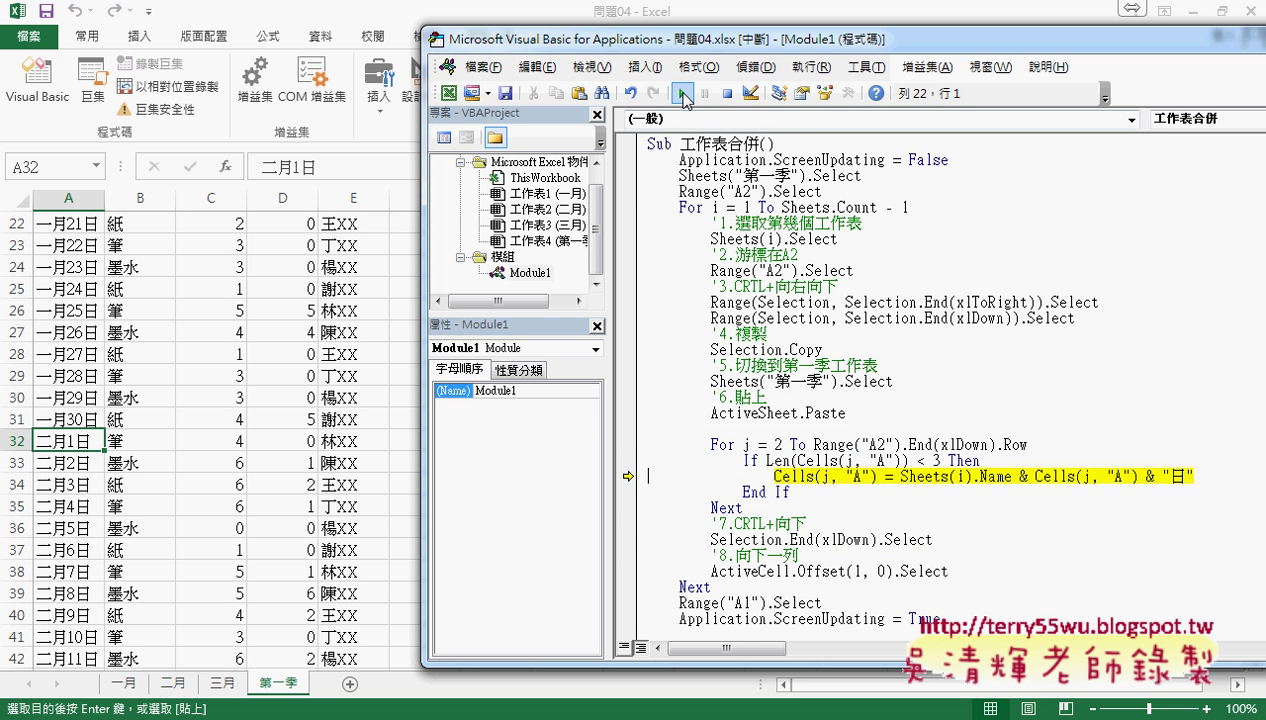
left_click(685, 97)
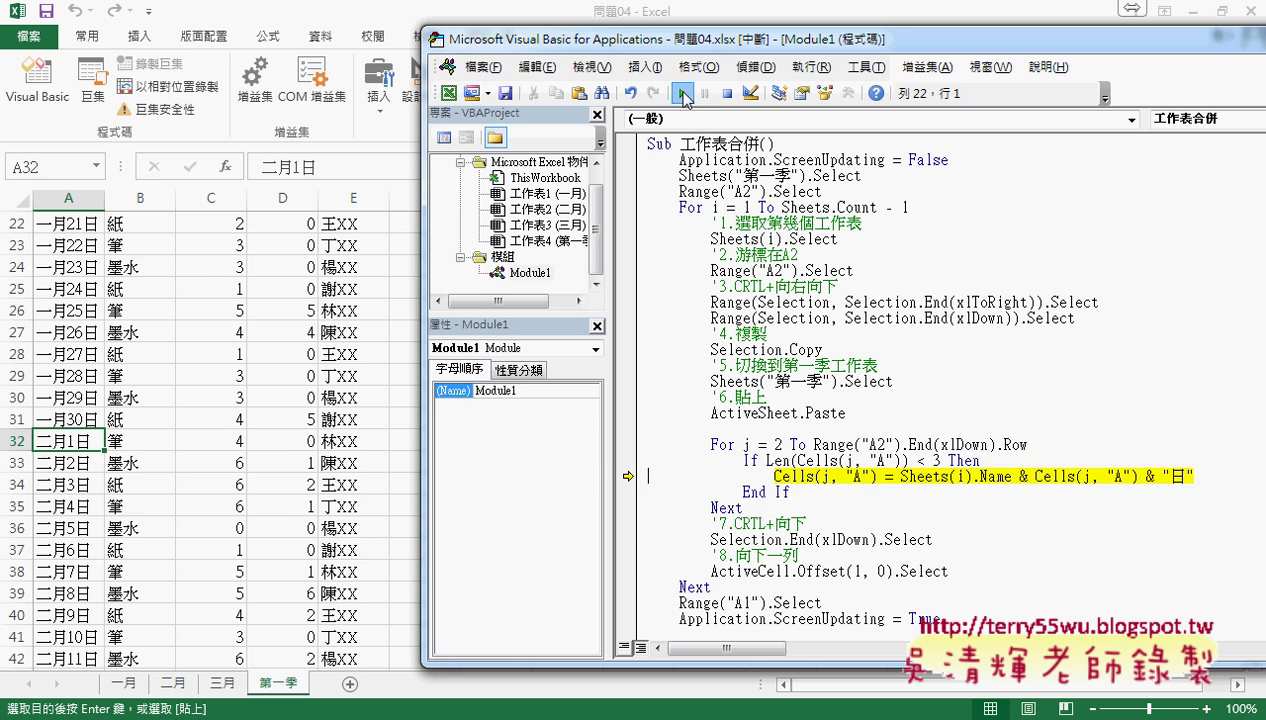
left_click(80, 458)
Scroll down to confirm the 二月 and 三月 dates through row 91, checking A62.
scroll(80, 458, "down", 4)
scroll(80, 458, "down", 2)
scroll(80, 458, "down", 4)
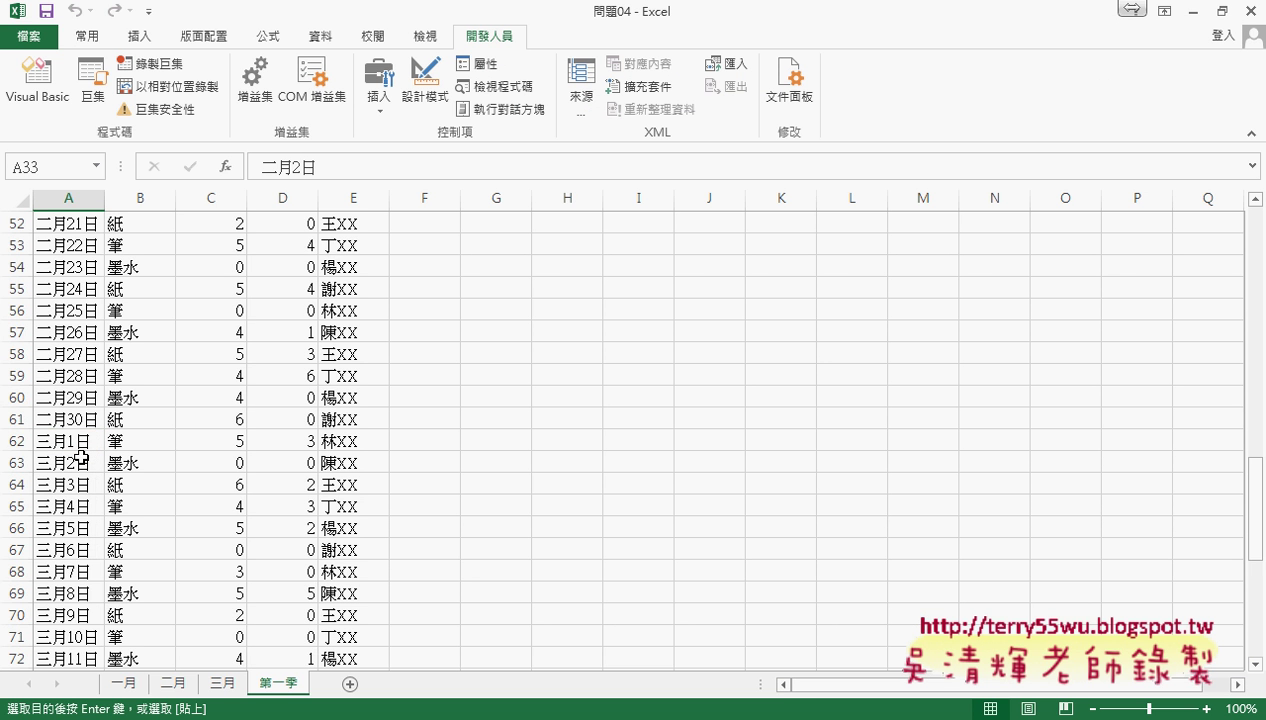
scroll(80, 458, "down", 1)
scroll(80, 458, "down", 1)
left_click(61, 370)
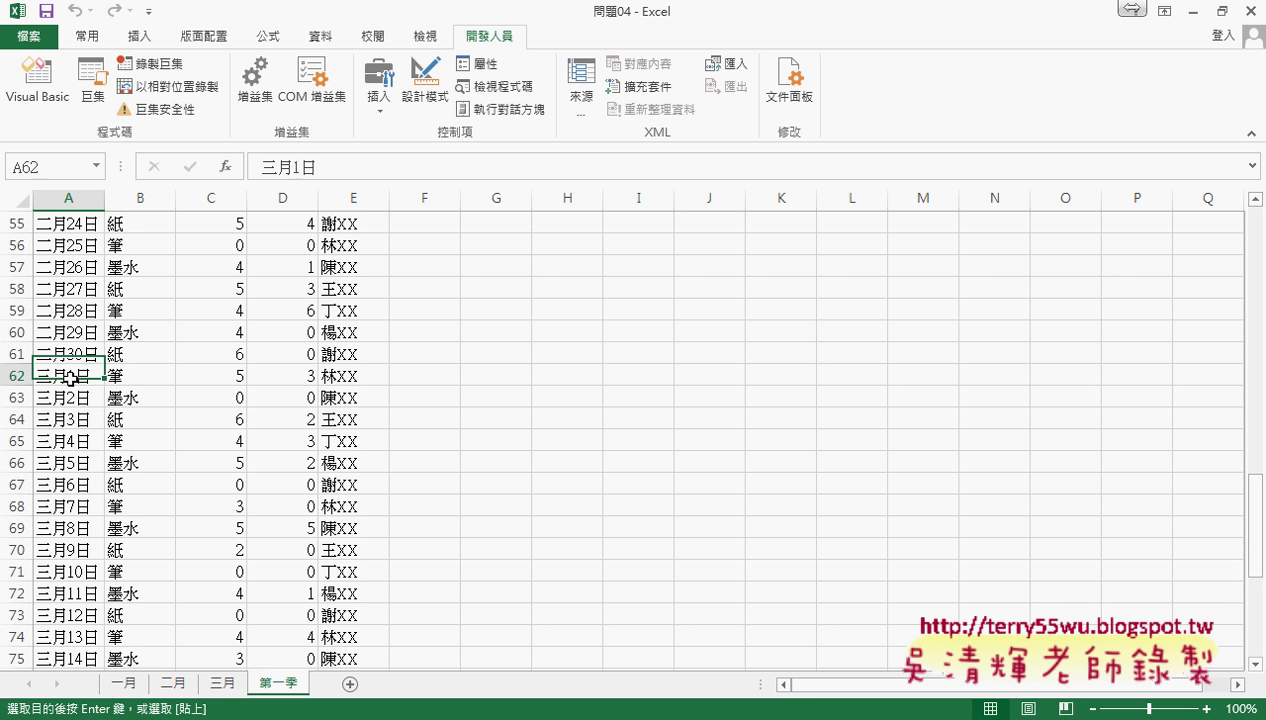
scroll(85, 480, "down", 6)
scroll(85, 480, "down", 2)
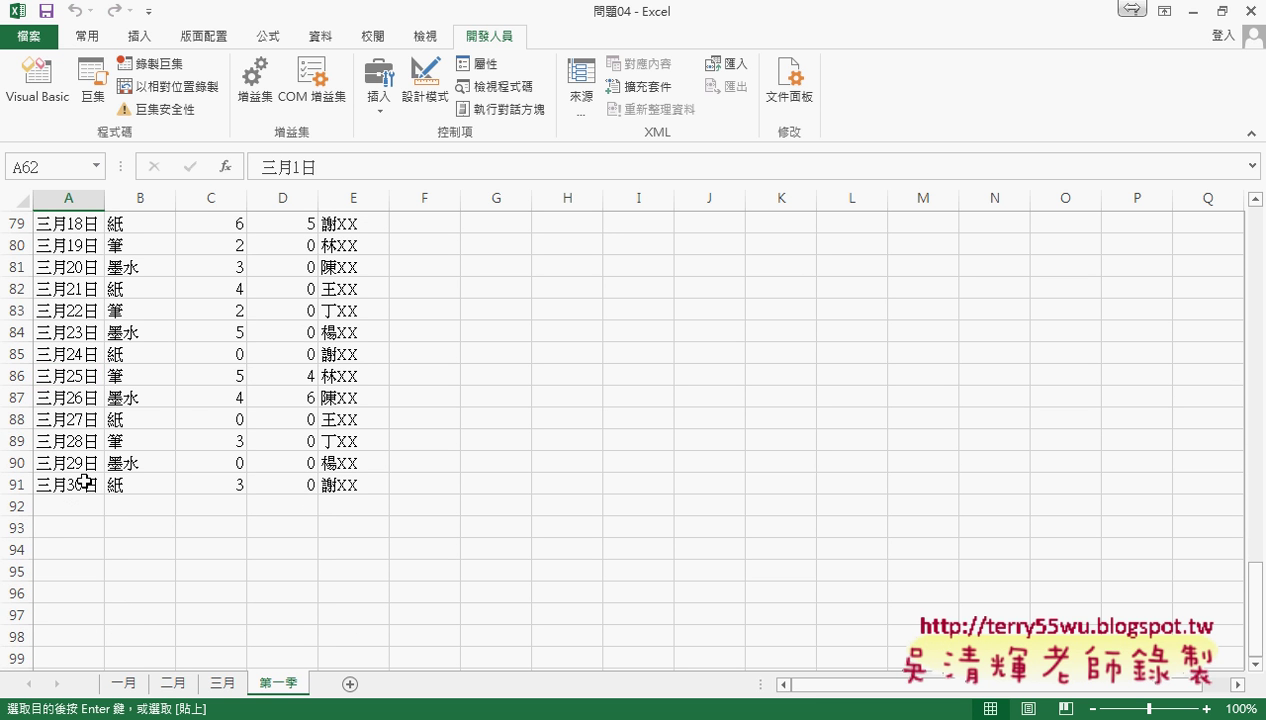
scroll(85, 483, "up", 4)
scroll(85, 483, "up", 6)
scroll(85, 483, "up", 11)
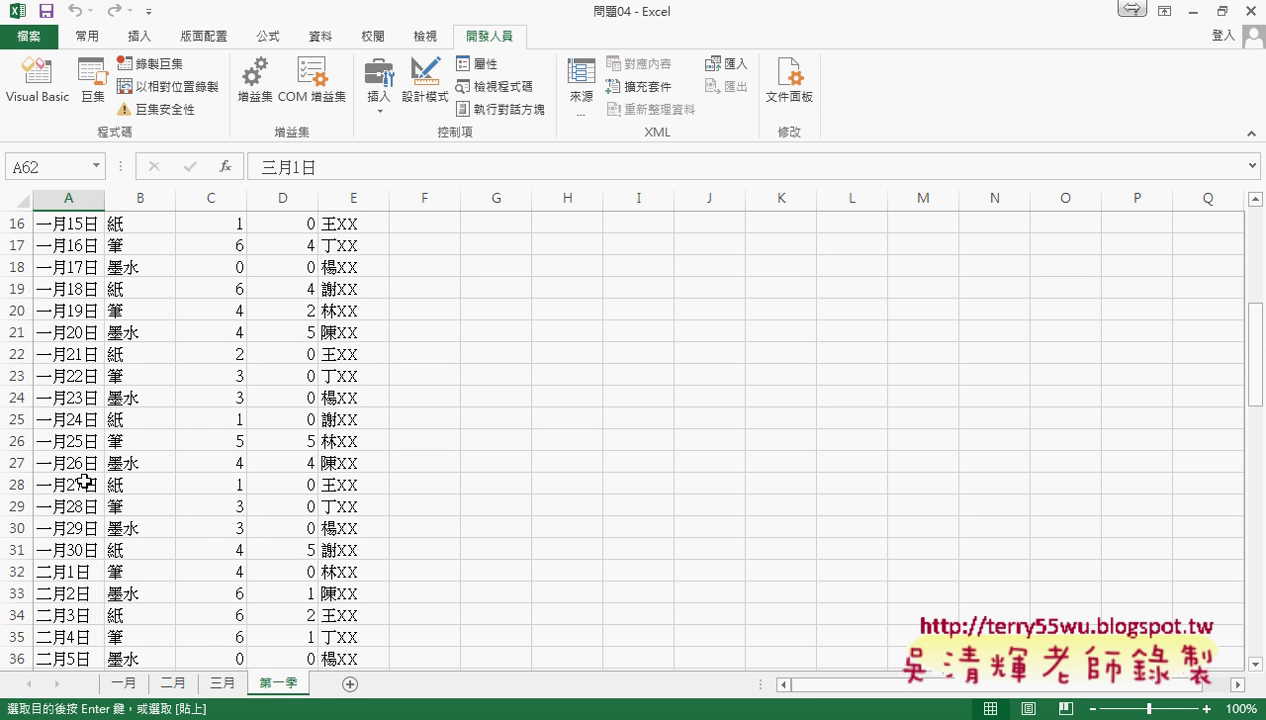
scroll(85, 483, "up", 5)
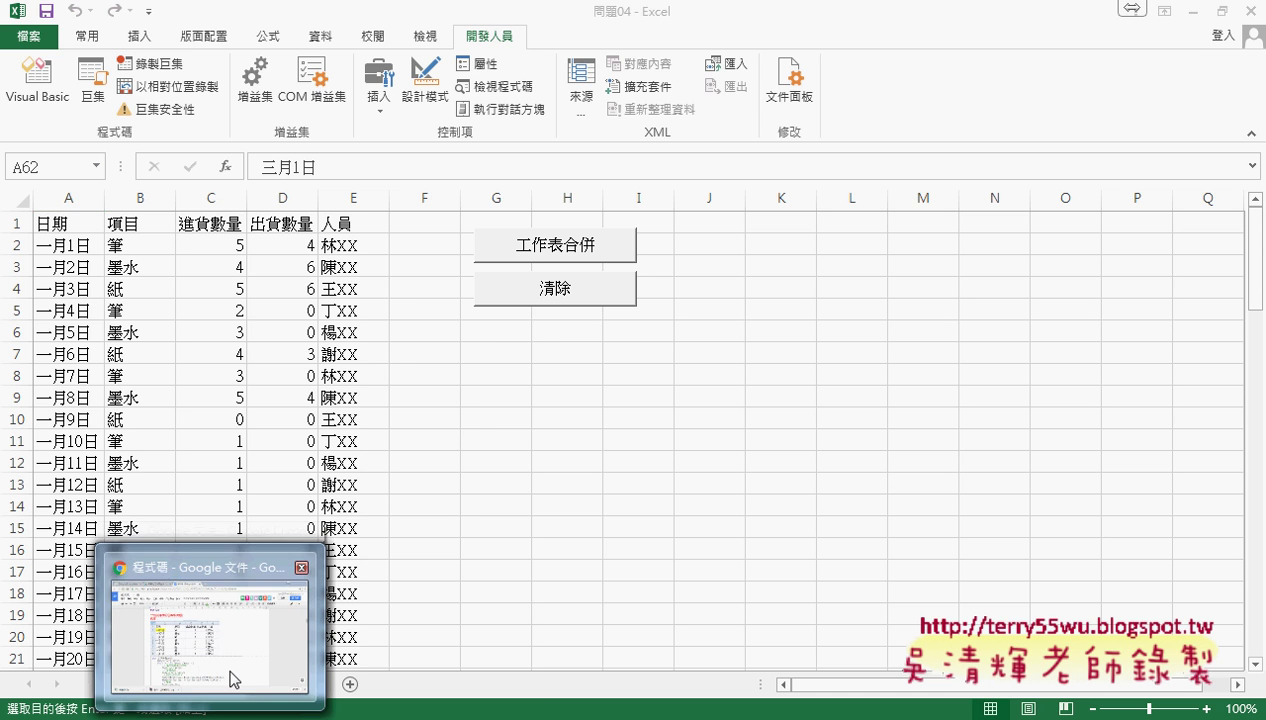
left_click(235, 675)
Select the 處理月份 code block in the Google Docs notes, then bring the VBA editor back to front.
scroll(795, 392, "down", 3)
scroll(795, 392, "down", 2)
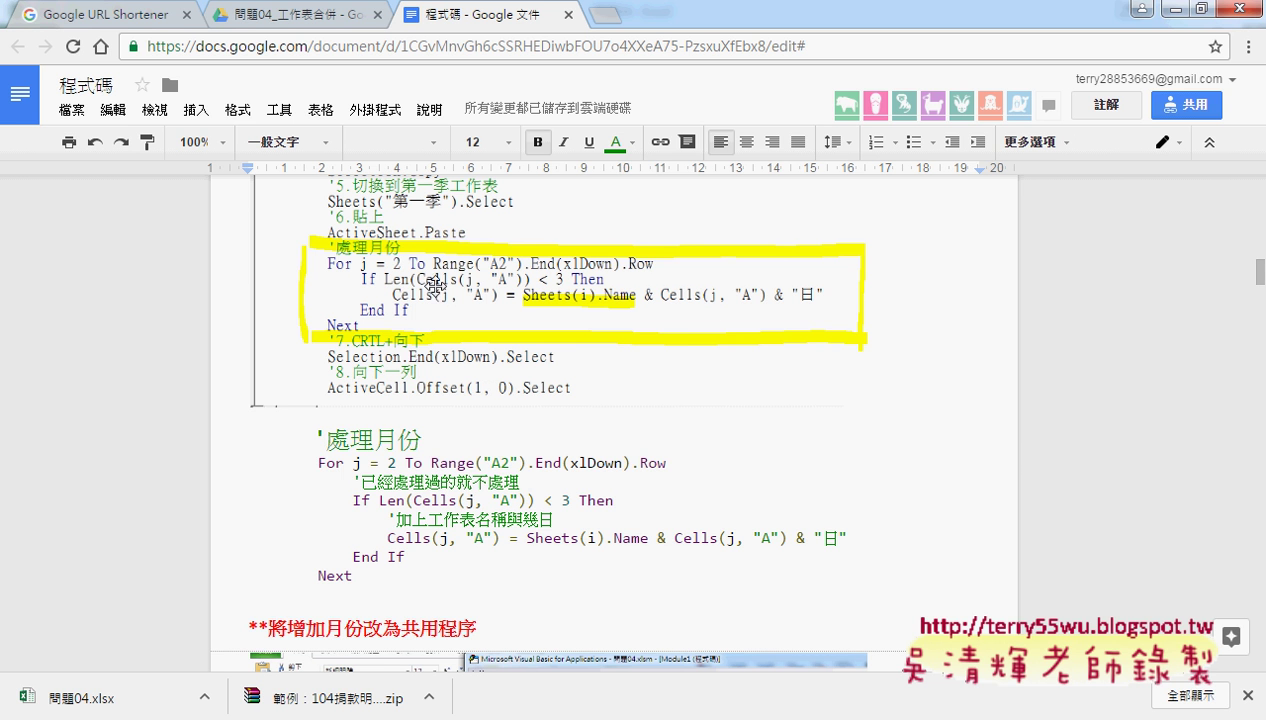
left_click_drag(312, 440, 433, 581)
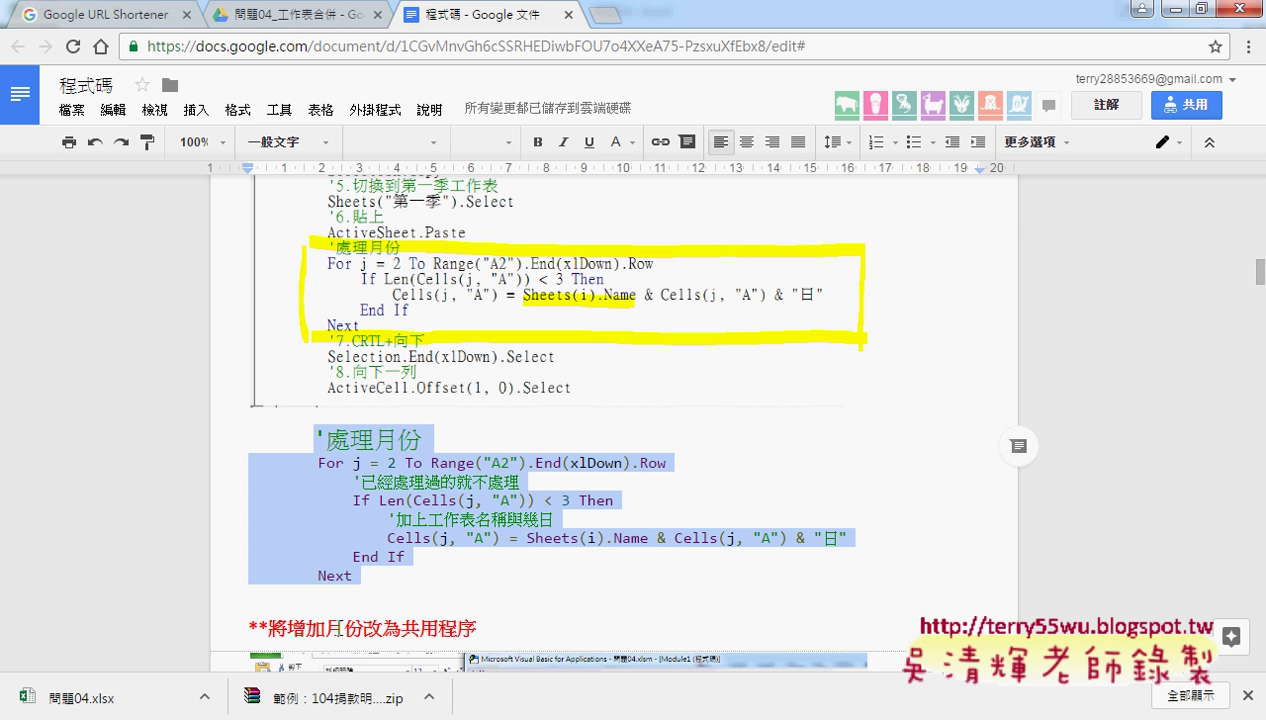
left_click(272, 719)
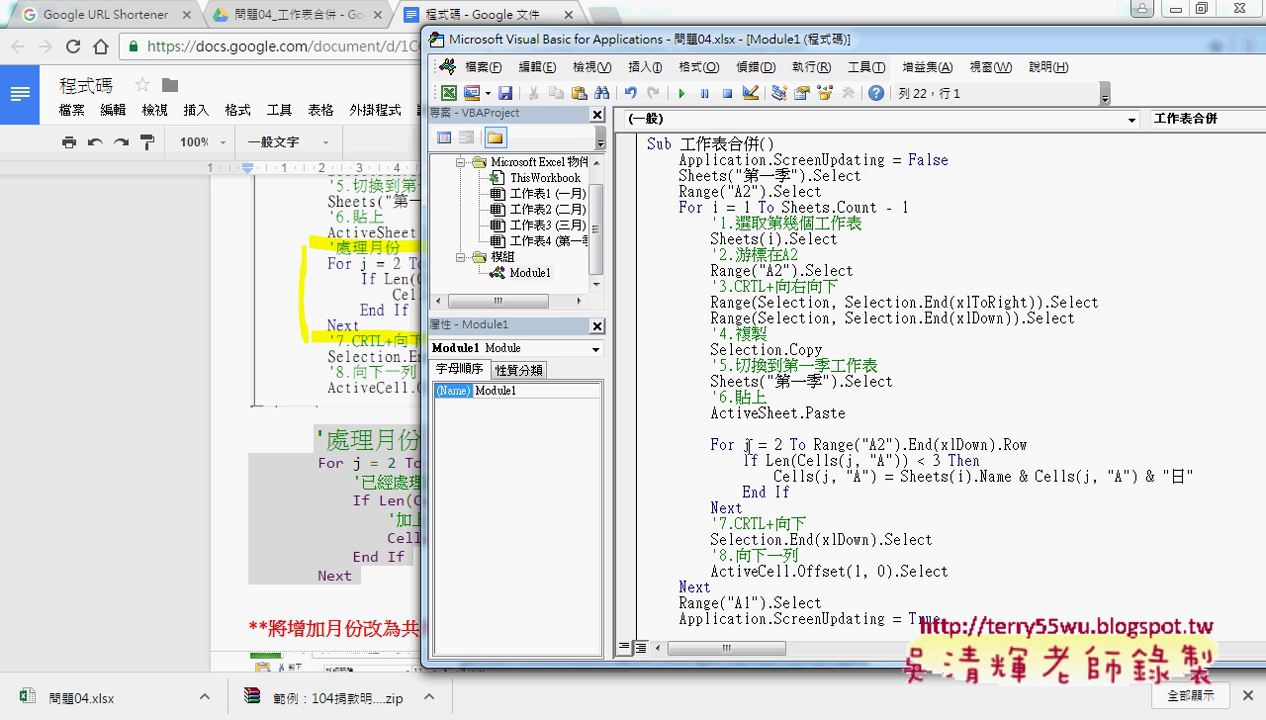
Widen the code pane by narrowing the side panes, then select the Len(Cells(j, "A")) < 3 condition.
left_click_drag(421, 394, 698, 398)
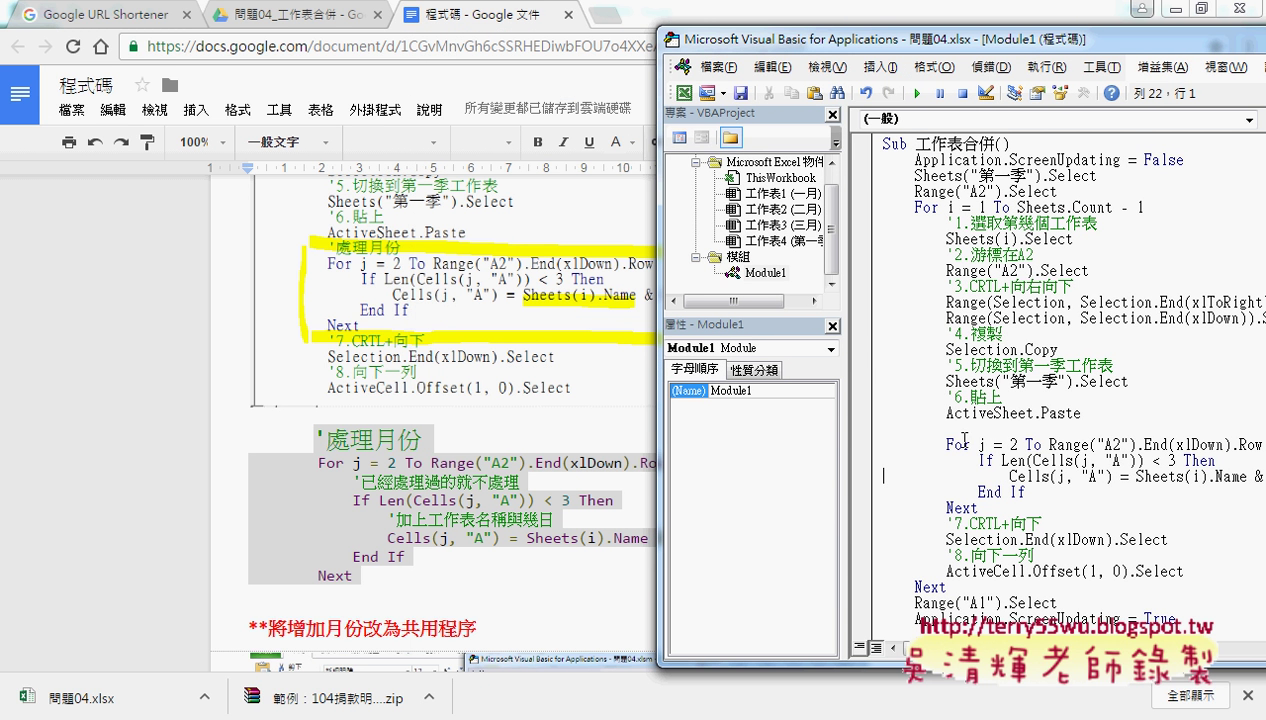
left_click_drag(845, 425, 700, 427)
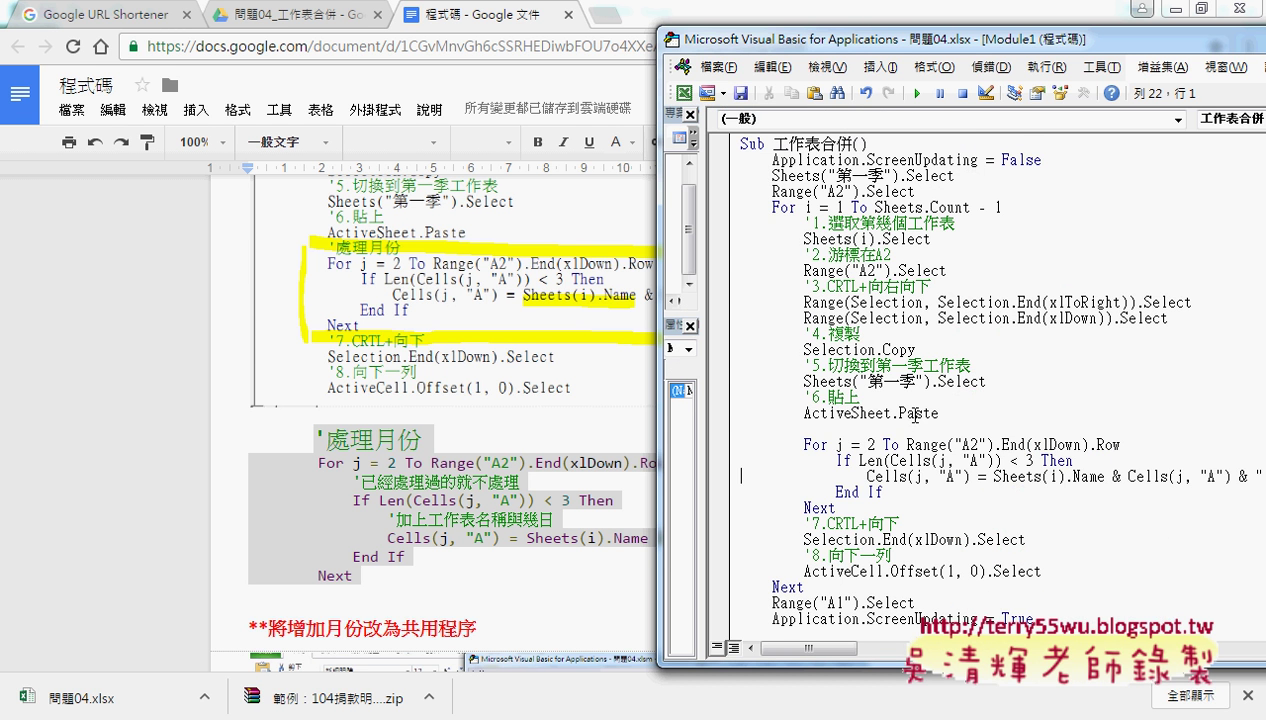
left_click(904, 412)
left_click(866, 444)
left_click_drag(1034, 460, 861, 461)
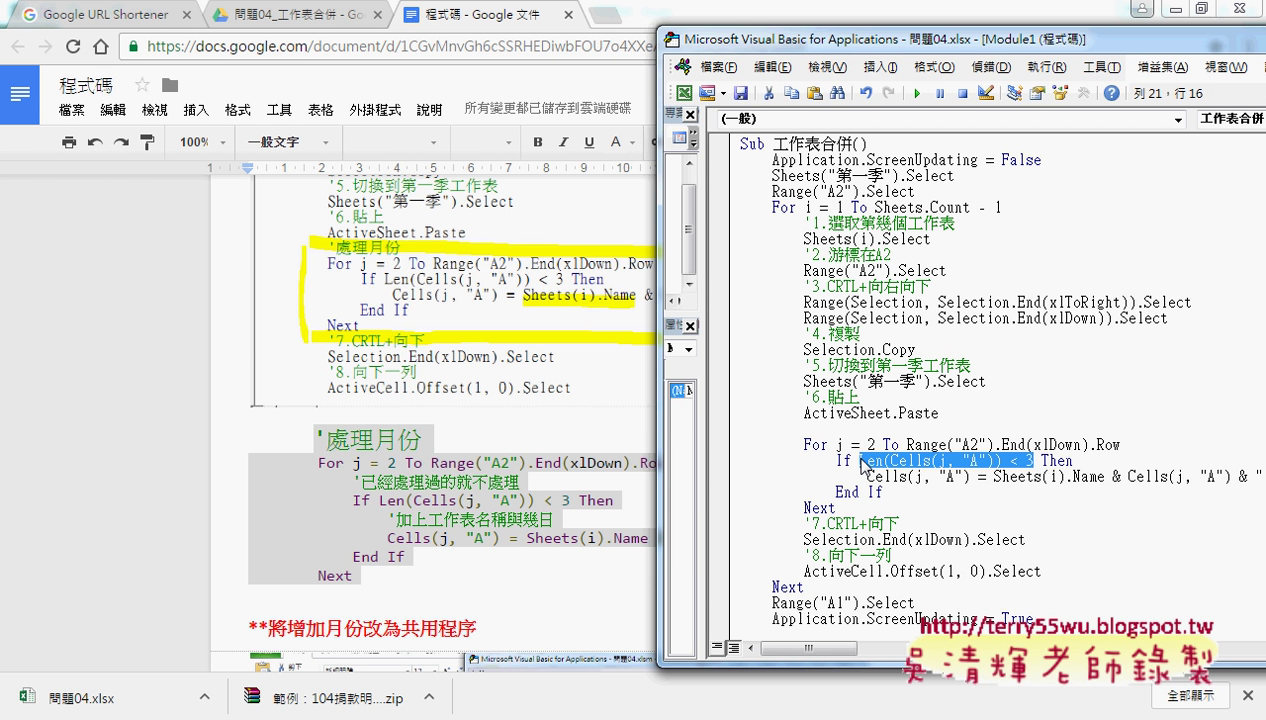